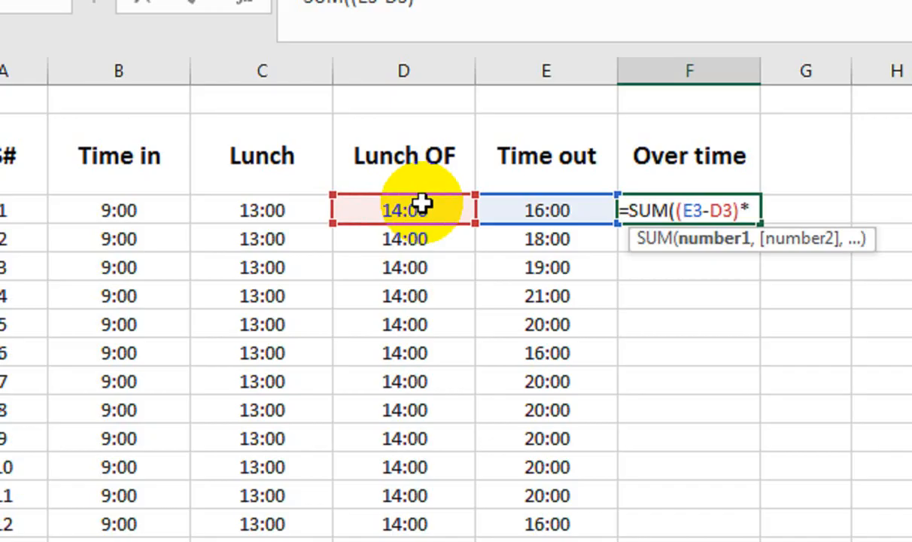
# Complete the first data row's hours formula in F3 as =SUM((E3-D3)*24,(C3-B3)*24)
pyautogui.write('24,')
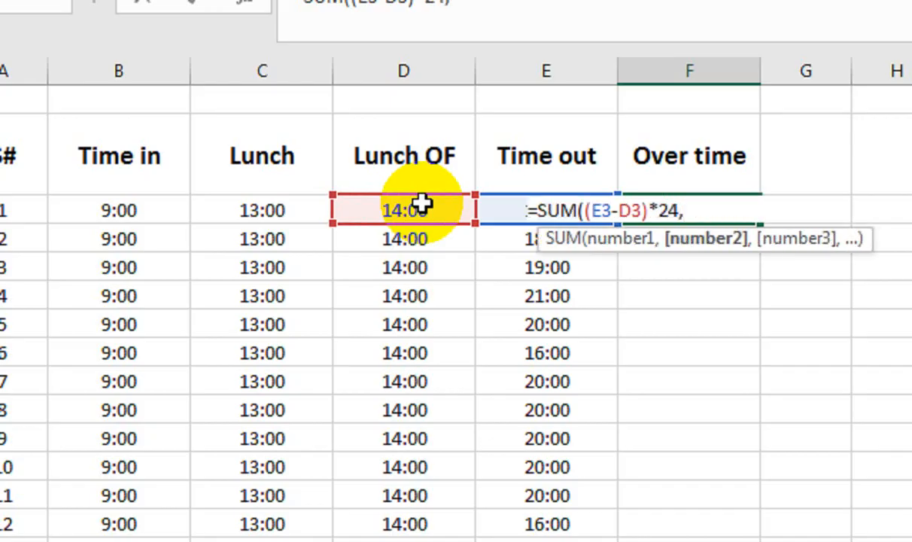
pyautogui.write('(')
pyautogui.click(234, 209)
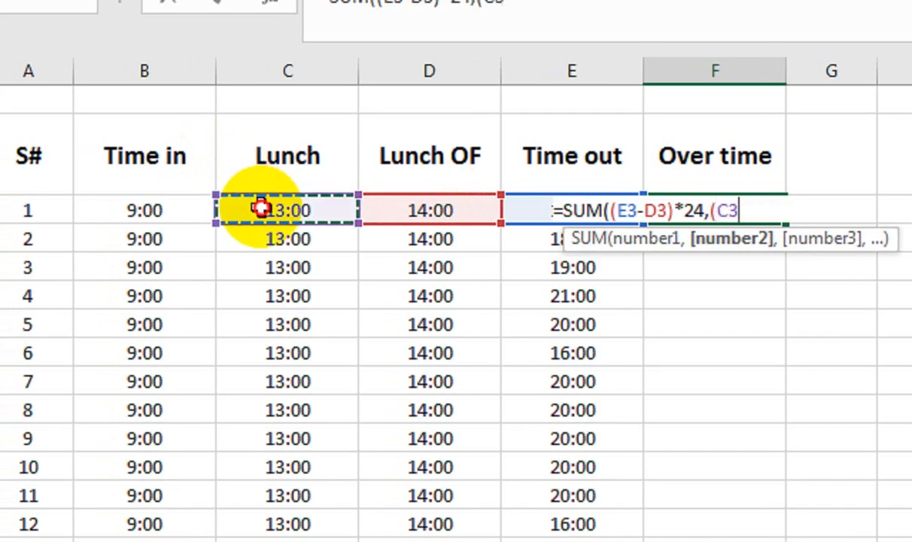
pyautogui.write('-')
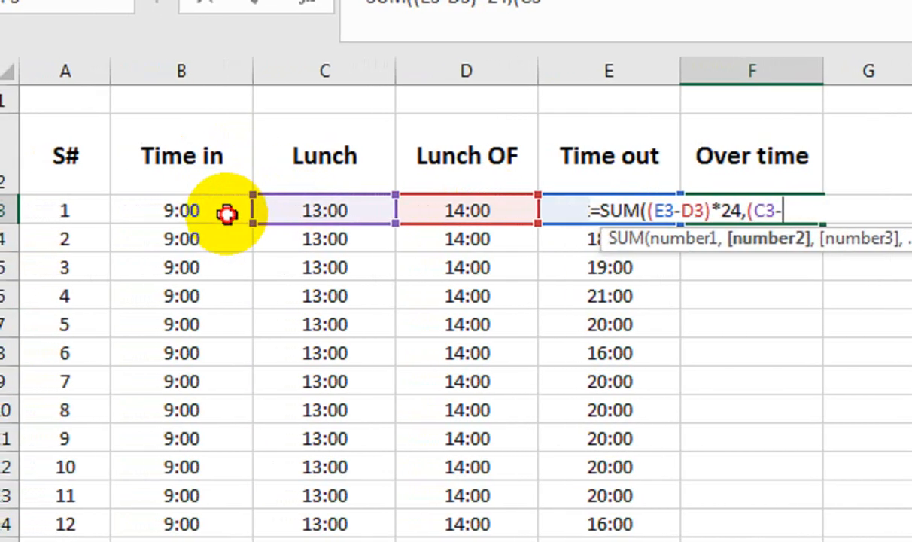
pyautogui.click(188, 210)
pyautogui.write(')')
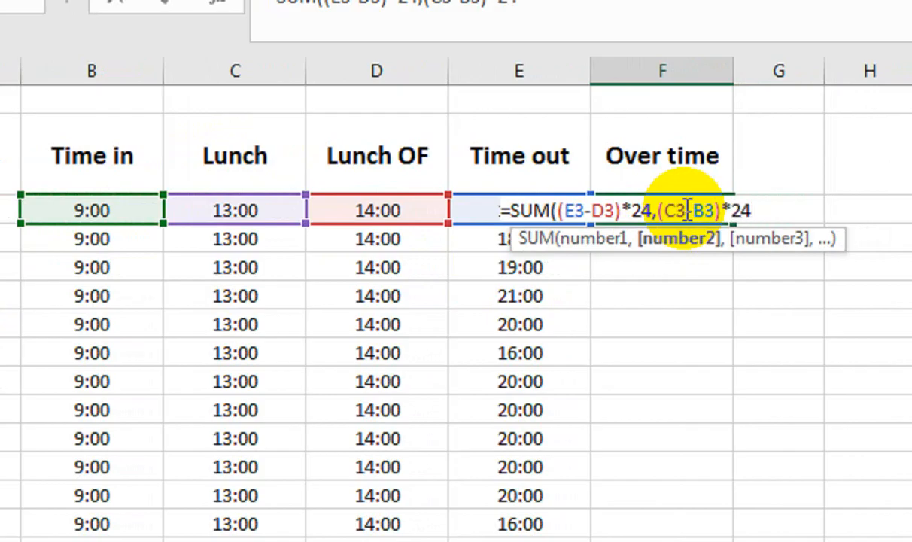
pyautogui.write('*24)')
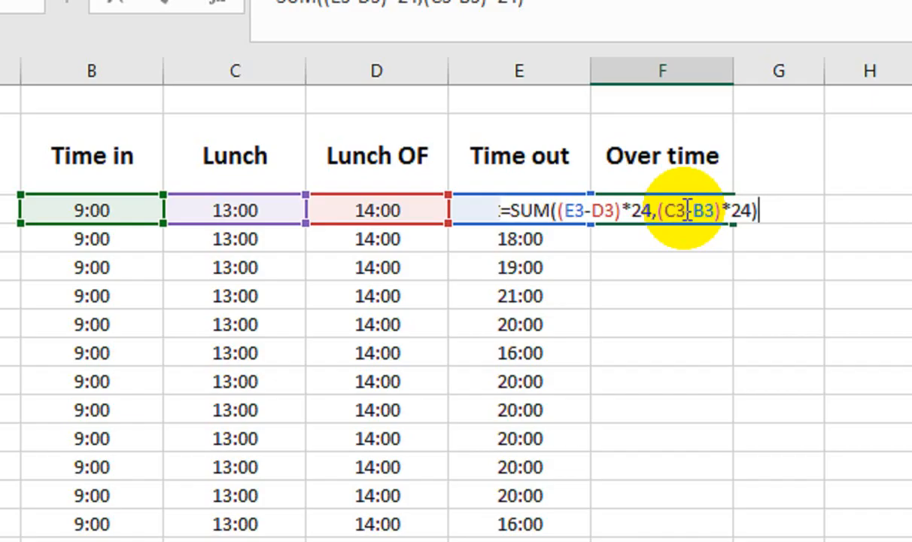
pyautogui.press('Return')
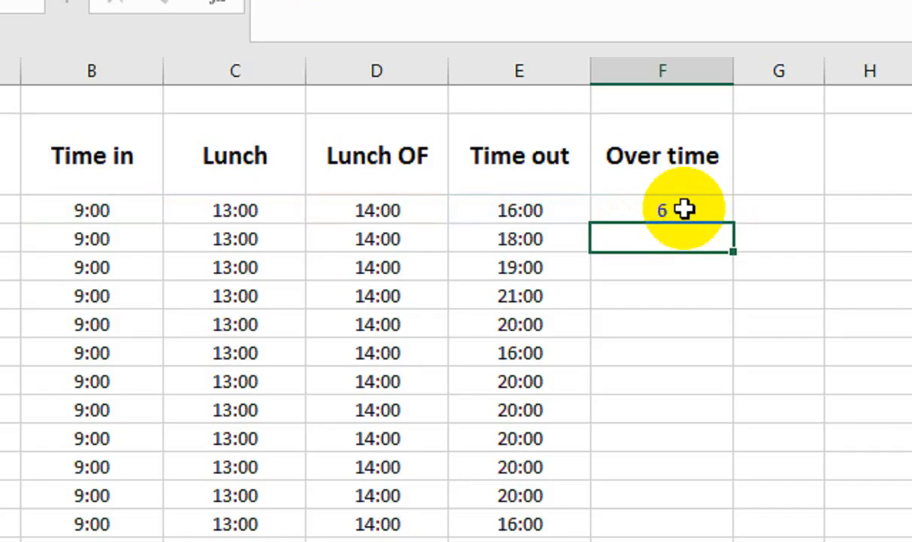
pyautogui.click(663, 207)
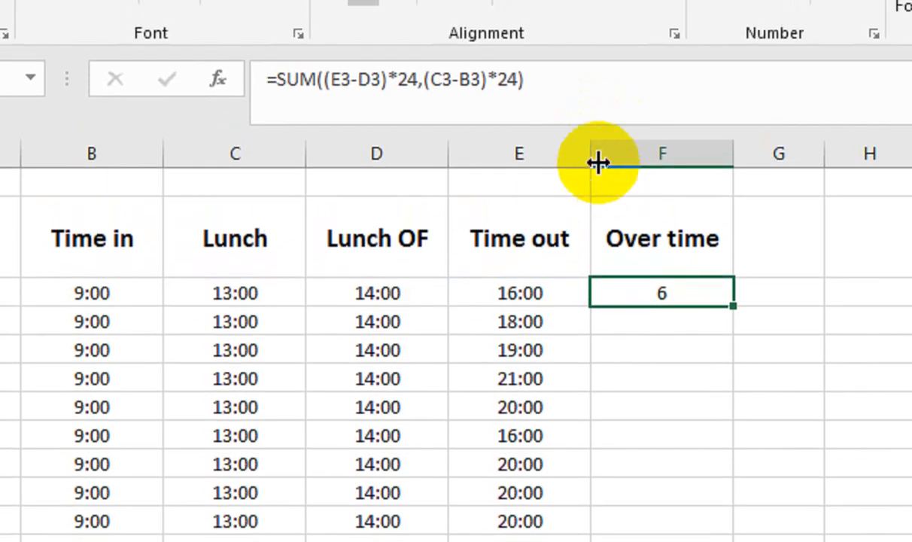
# Replace the "Over time" header in F2 with T_HOURS
pyautogui.click(679, 238)
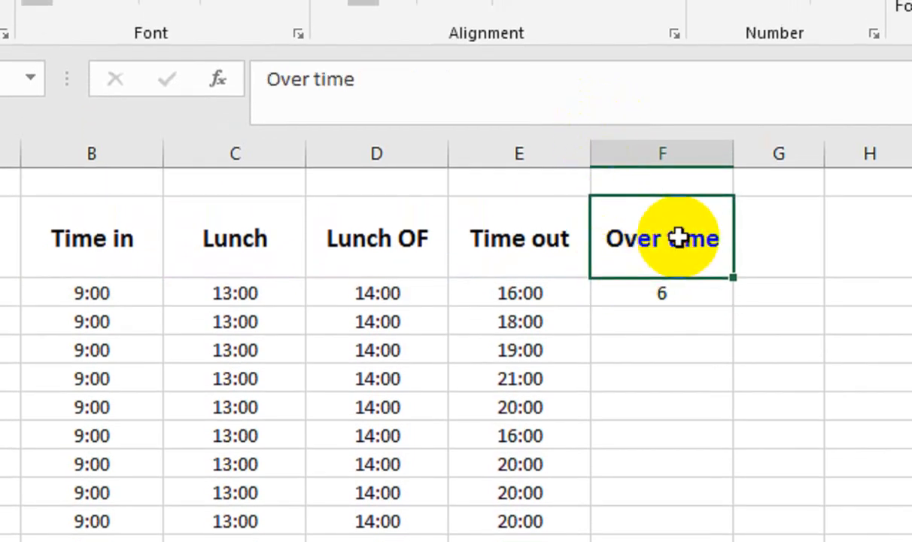
pyautogui.write('t')
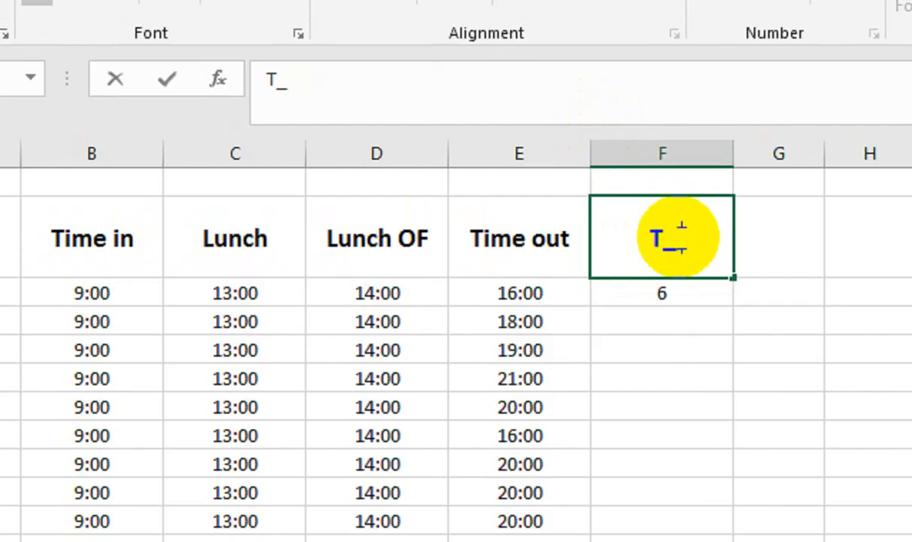
pyautogui.write('_HOURS')
pyautogui.press('Return')
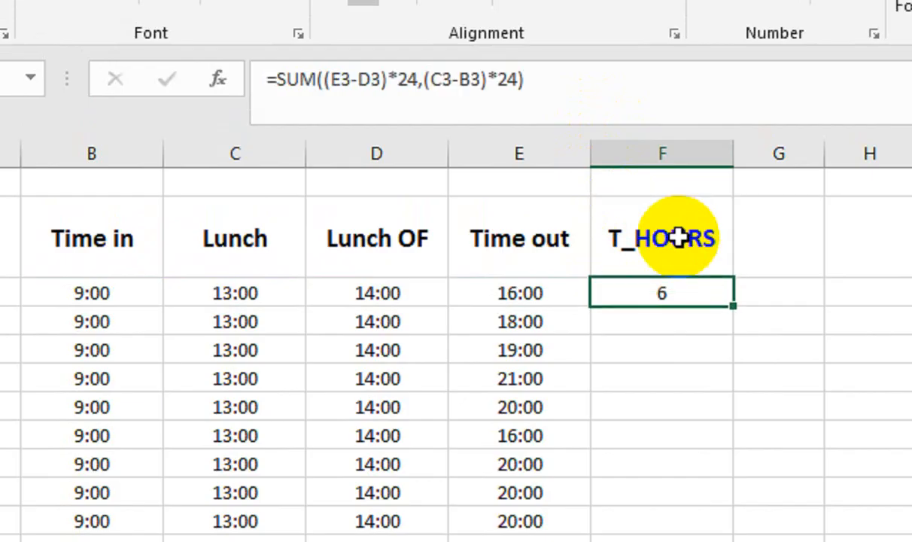
# Fill the T_HOURS formula from F3 down to the table's last data row and check the rows
pyautogui.doubleClick(733, 305)
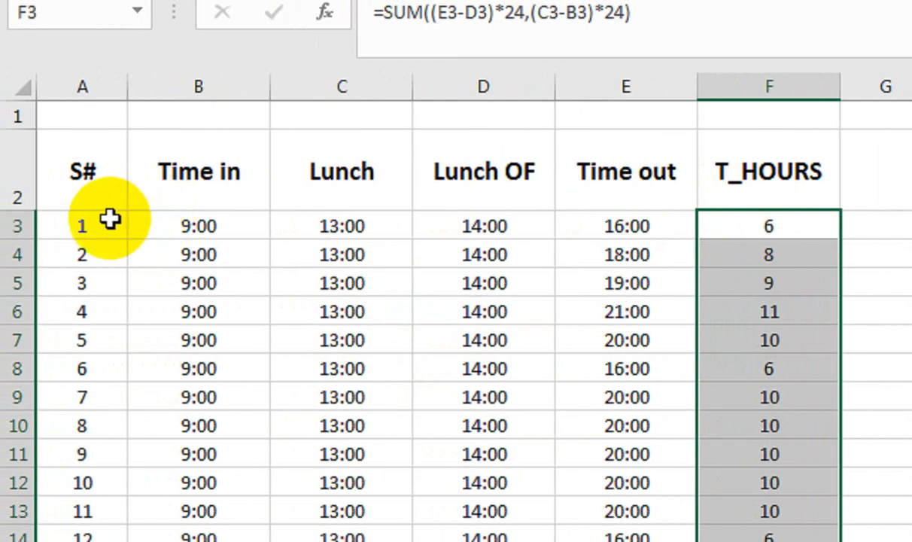
pyautogui.press('Down')
pyautogui.press('Left')
pyautogui.press('Home')
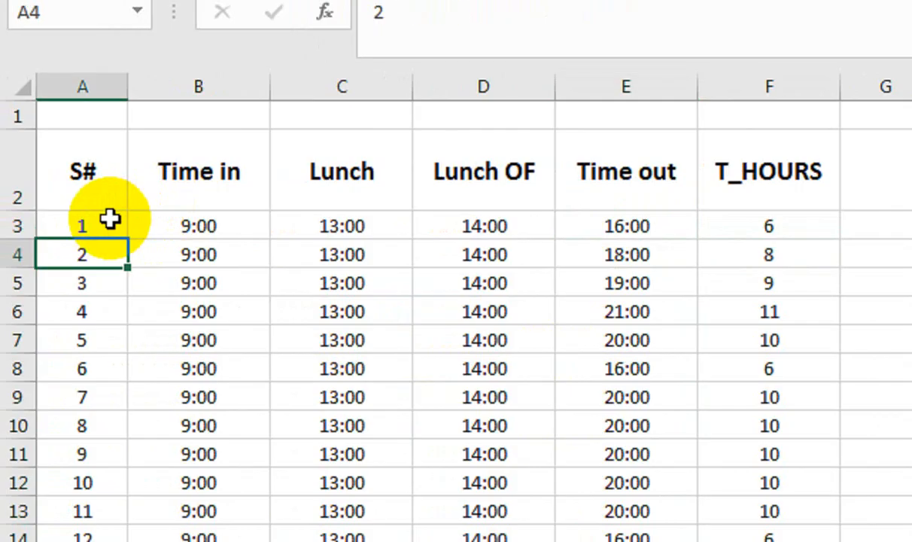
pyautogui.press('Up')
pyautogui.hotkey('ctrl', 'Down')
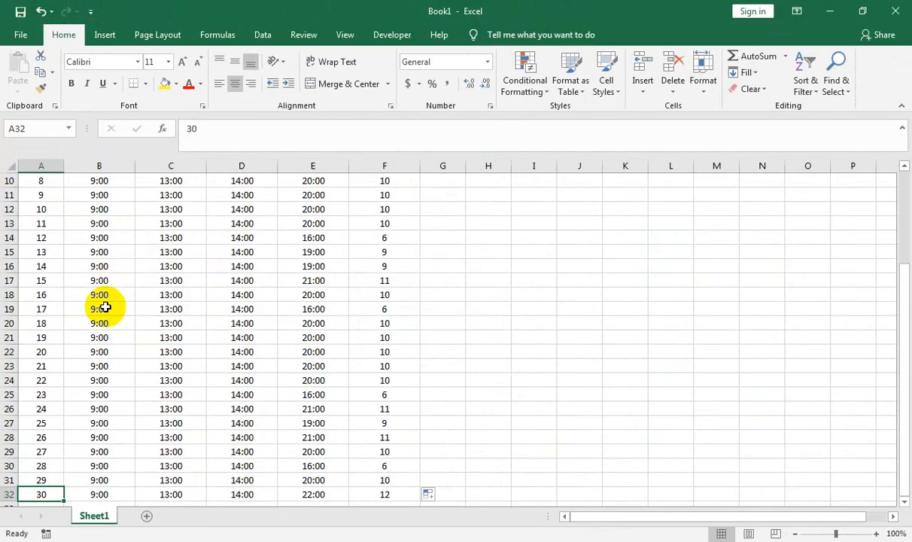
pyautogui.hotkey('ctrl', 'Up')
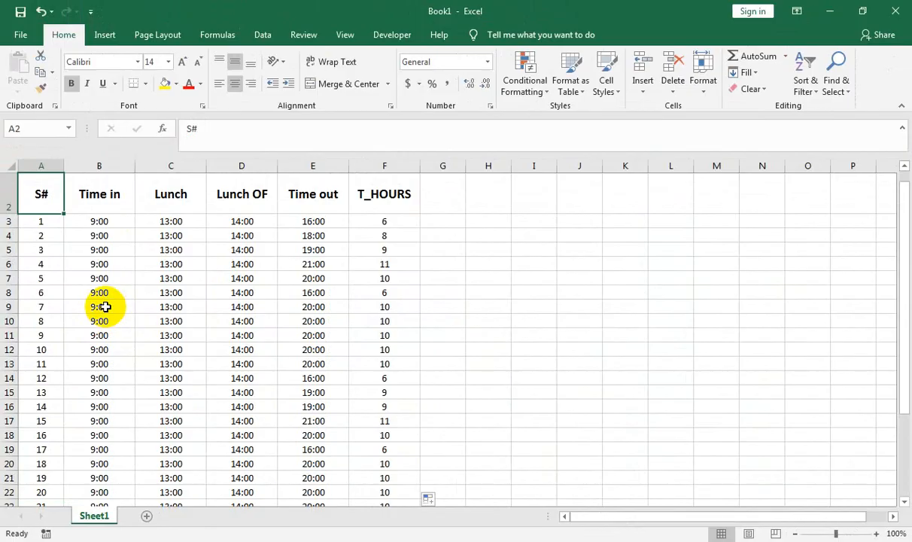
pyautogui.scroll(1, 105, 306)
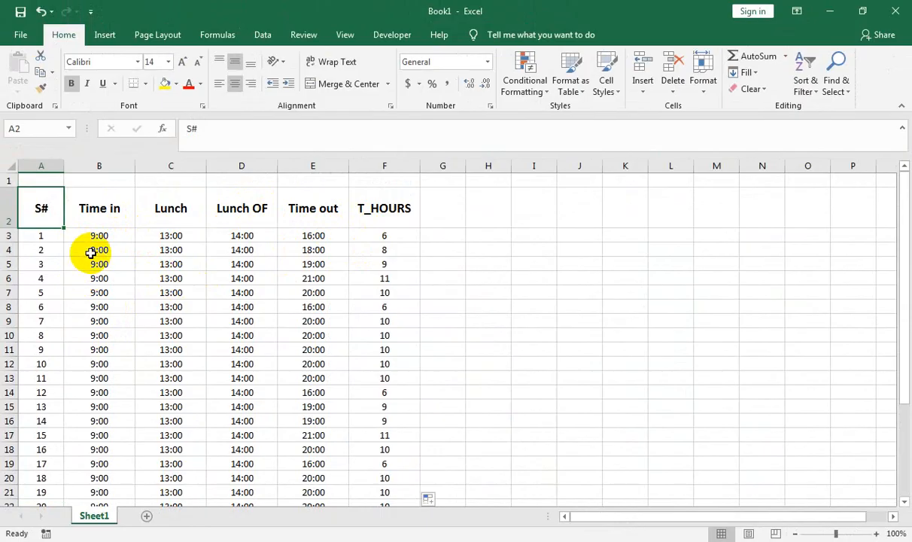
# Insert a new column before "Time in" and give it the header Date
pyautogui.click(100, 165)
pyautogui.rightClick(95, 166)
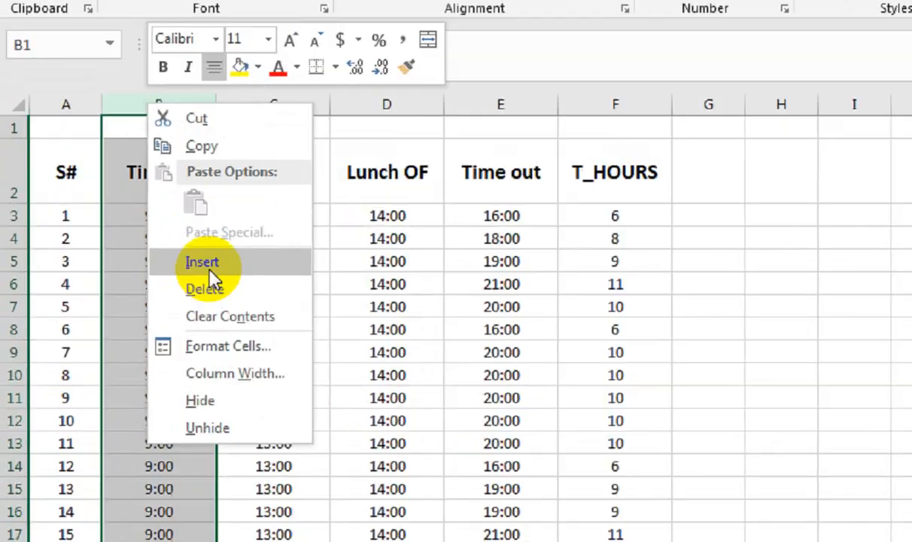
pyautogui.click(126, 264)
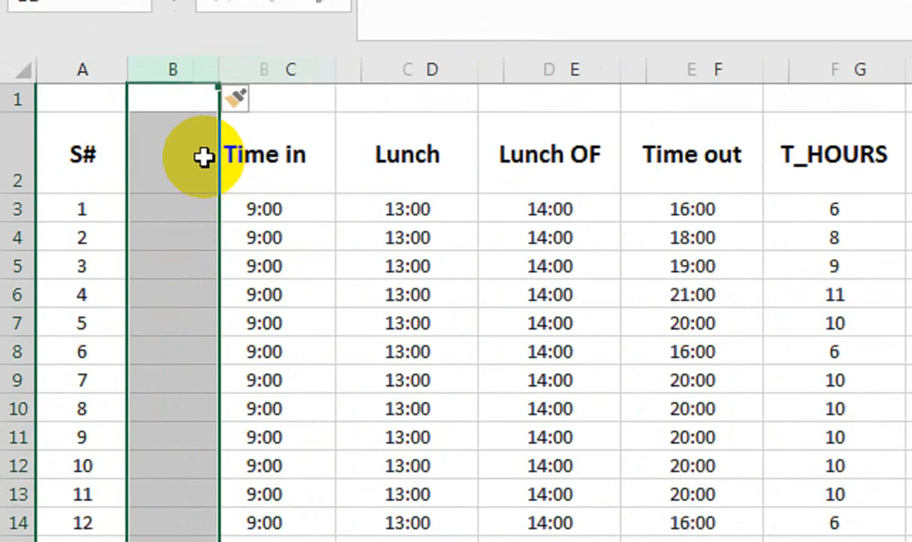
pyautogui.click(204, 155)
pyautogui.write('dATE')
pyautogui.press('Tab')
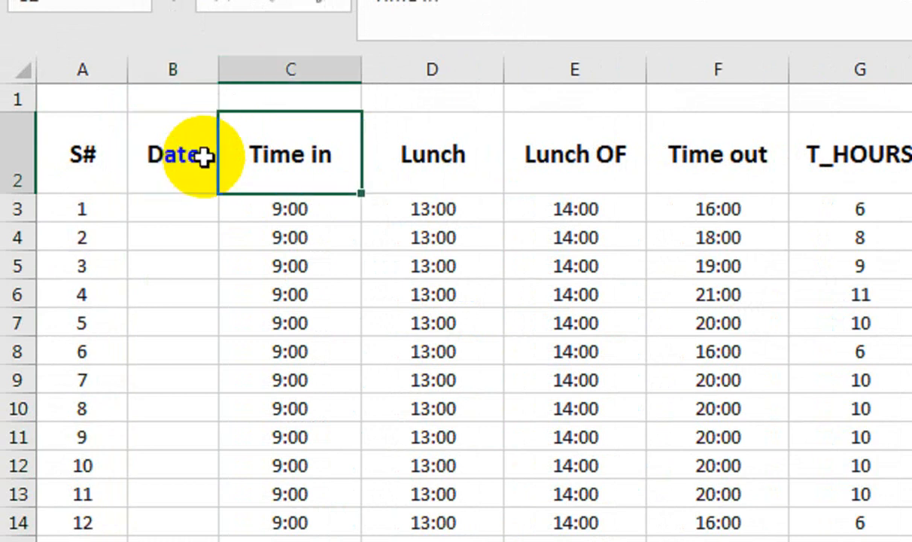
# Enter 1-jan-22 as the first date under the Date header in B3
pyautogui.click(203, 156)
pyautogui.press('Return')
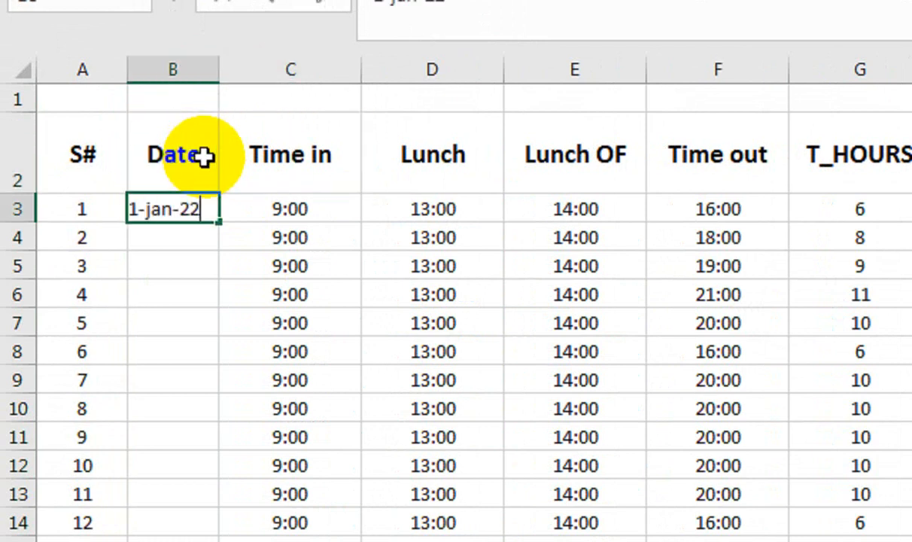
pyautogui.write('1-jan-22')
pyautogui.press('Return')
# Try filling consecutive daily dates from B3 down the Date column, and undo the fill
pyautogui.click(202, 207)
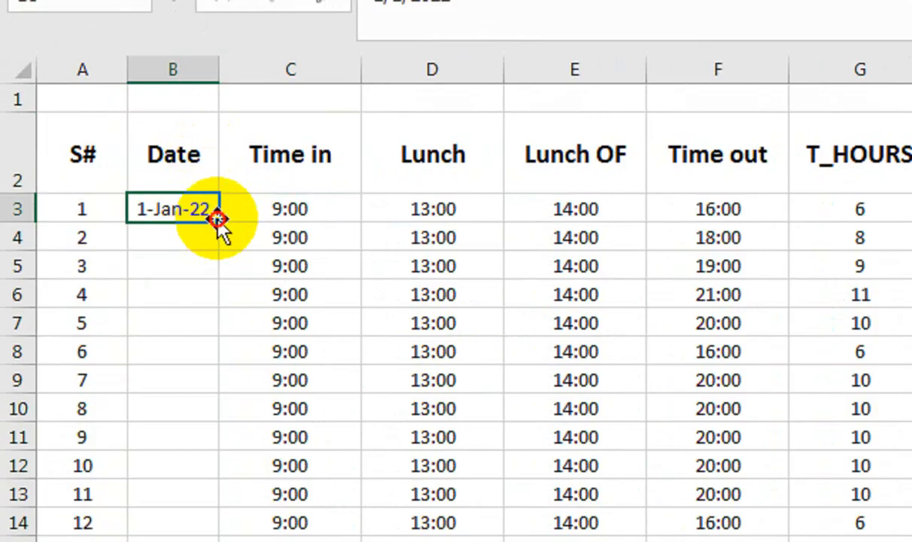
pyautogui.doubleClick(217, 219)
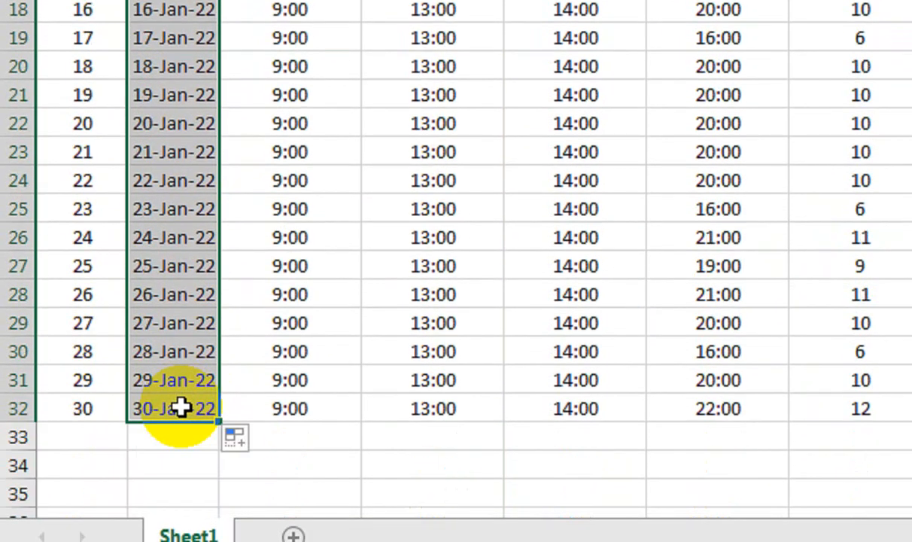
pyautogui.scroll(4, 183, 372)
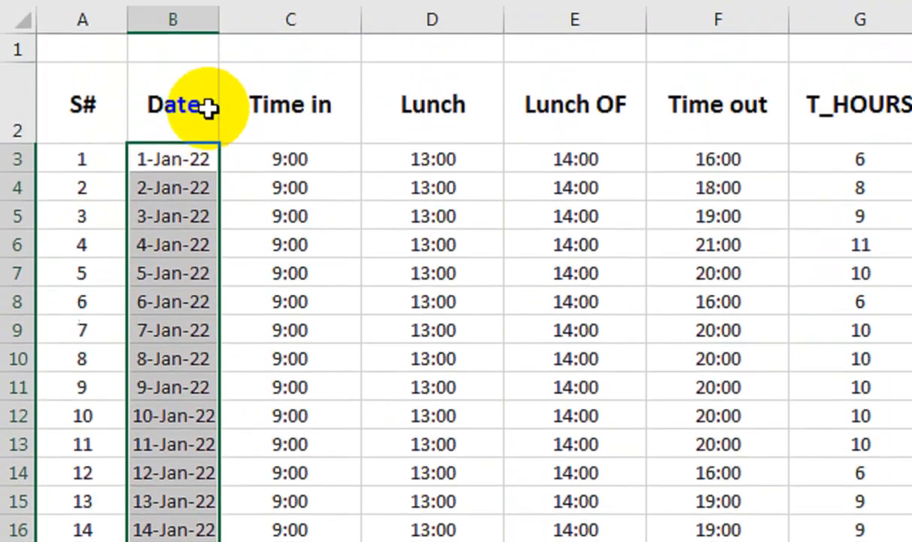
pyautogui.hotkey('ctrl', 'z')
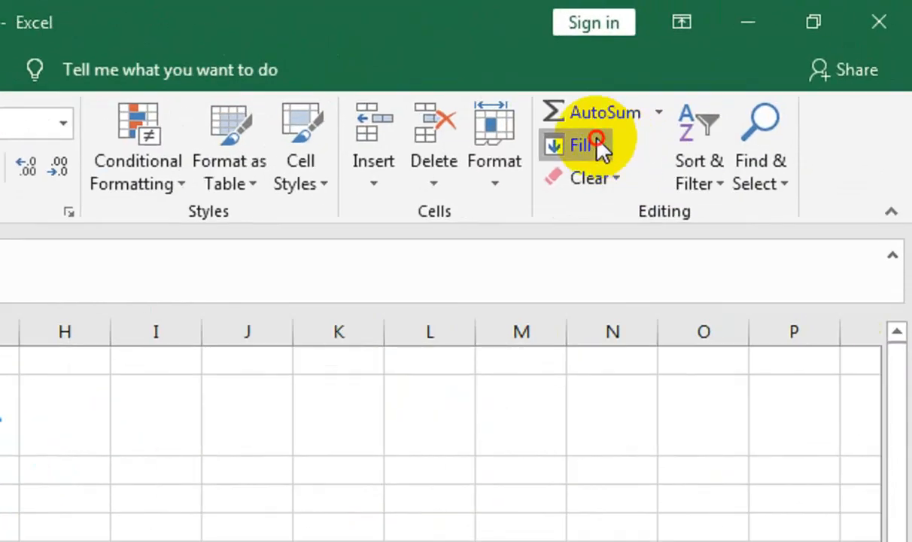
pyautogui.click(755, 74)
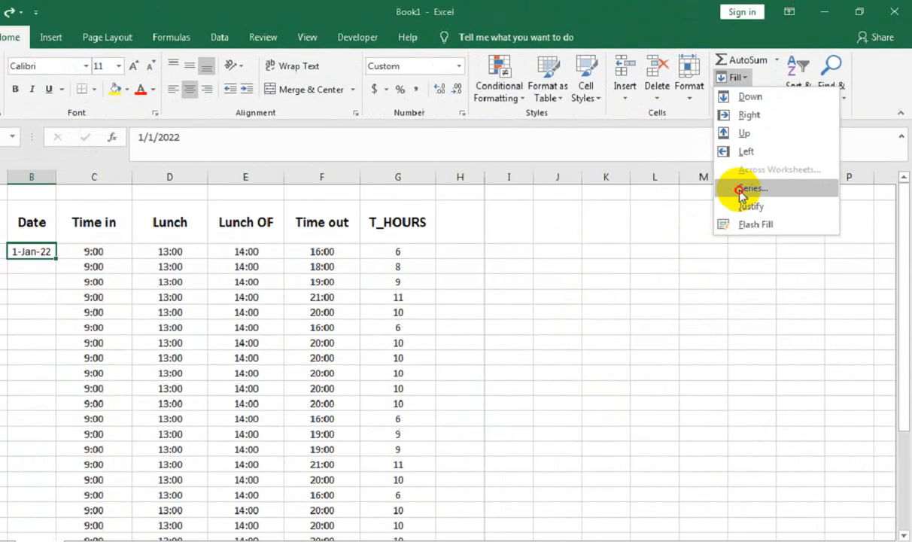
pyautogui.click(590, 354)
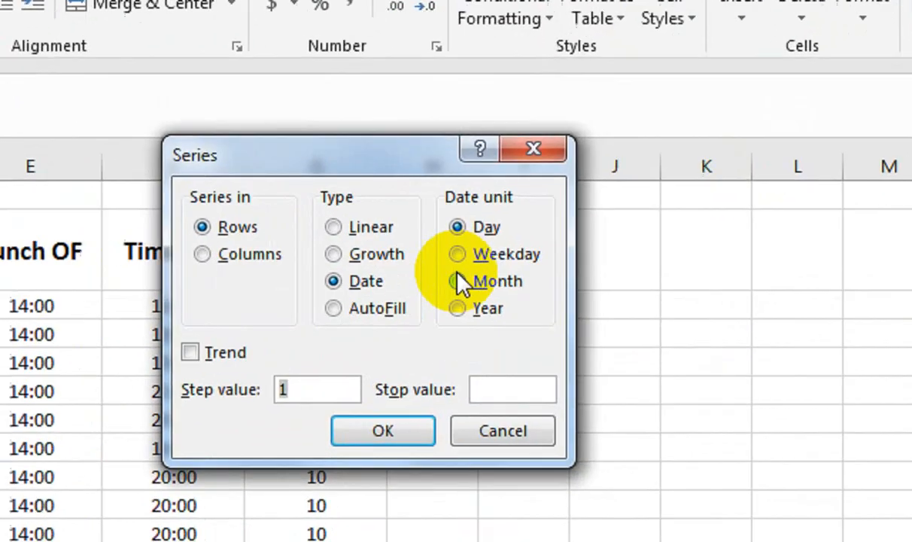
pyautogui.click(502, 210)
pyautogui.click(483, 299)
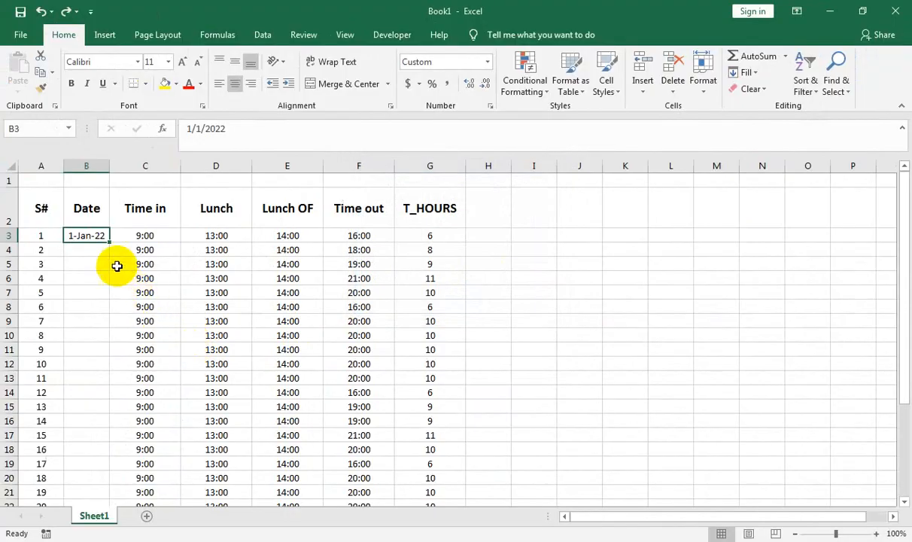
# Fill the Date column from B3 down as a date series in columns, with the Weekday unit and step value 1
pyautogui.moveTo(88, 235); pyautogui.dragTo(96, 483)
pyautogui.click(747, 72)
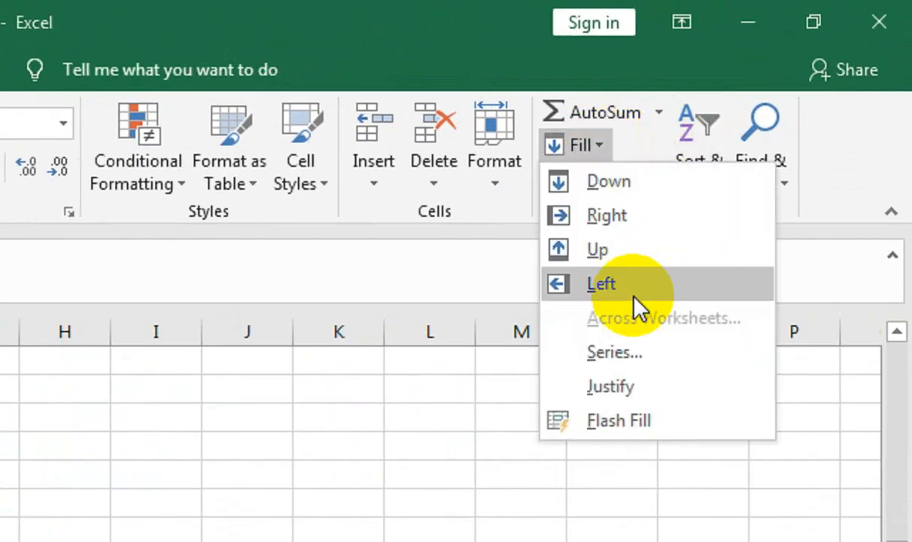
pyautogui.click(606, 352)
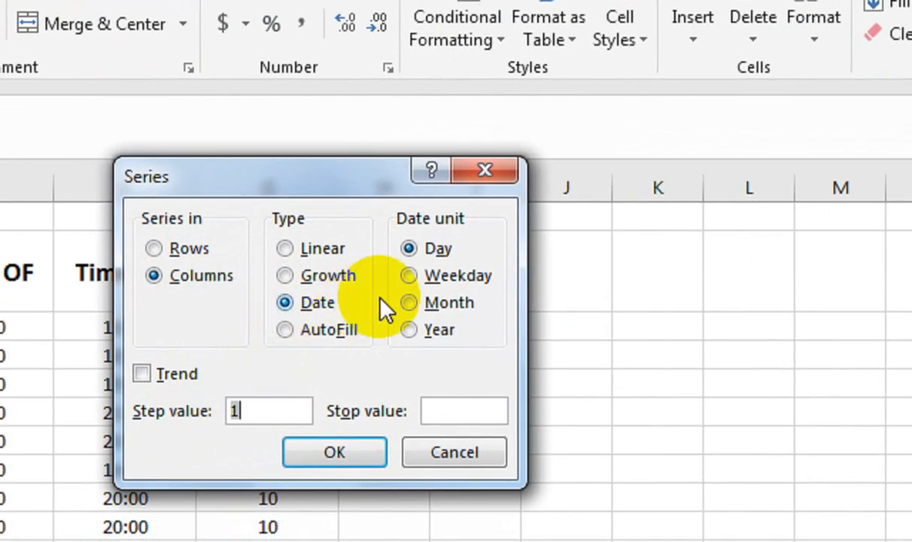
pyautogui.click(408, 276)
pyautogui.click(334, 452)
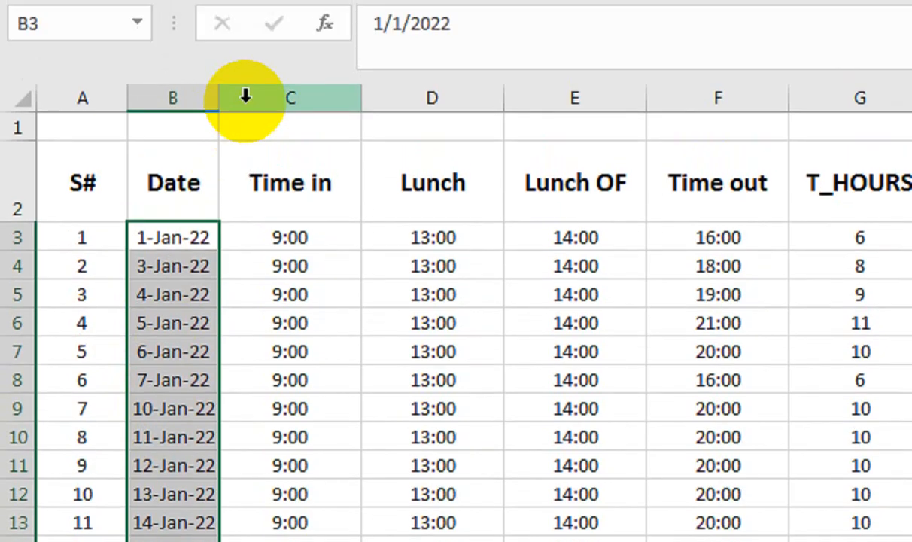
# Insert a new column between Date and "Time in" and give it the header DAYS
pyautogui.rightClick(246, 23)
pyautogui.click(258, 332)
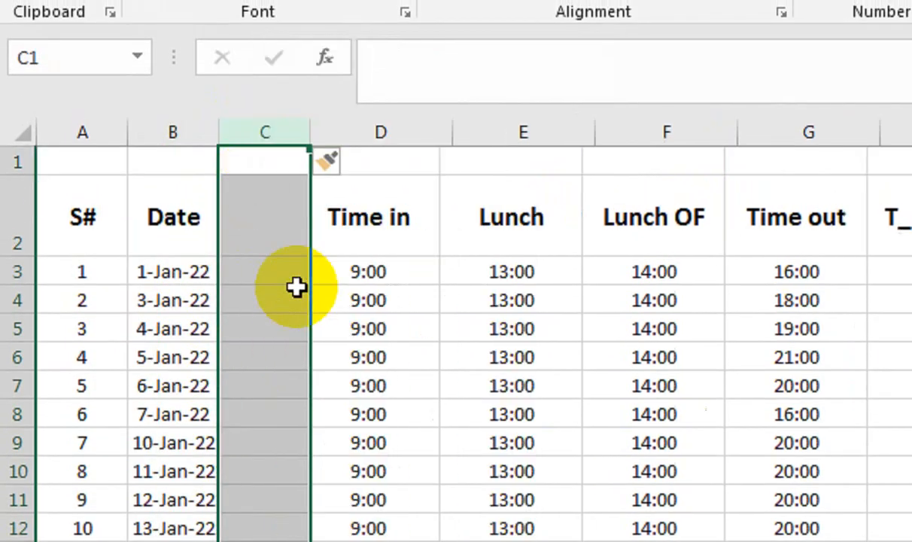
pyautogui.click(269, 222)
pyautogui.write('day')
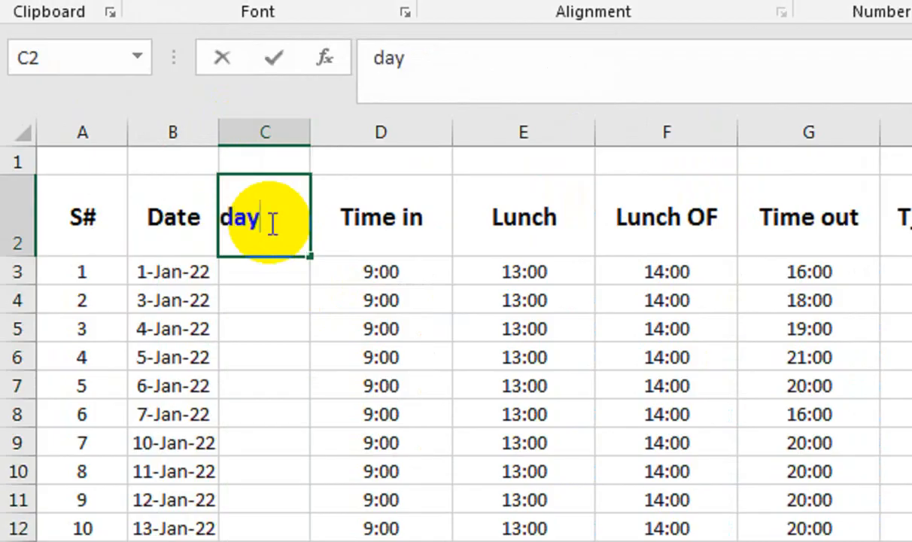
pyautogui.write('DAYS')
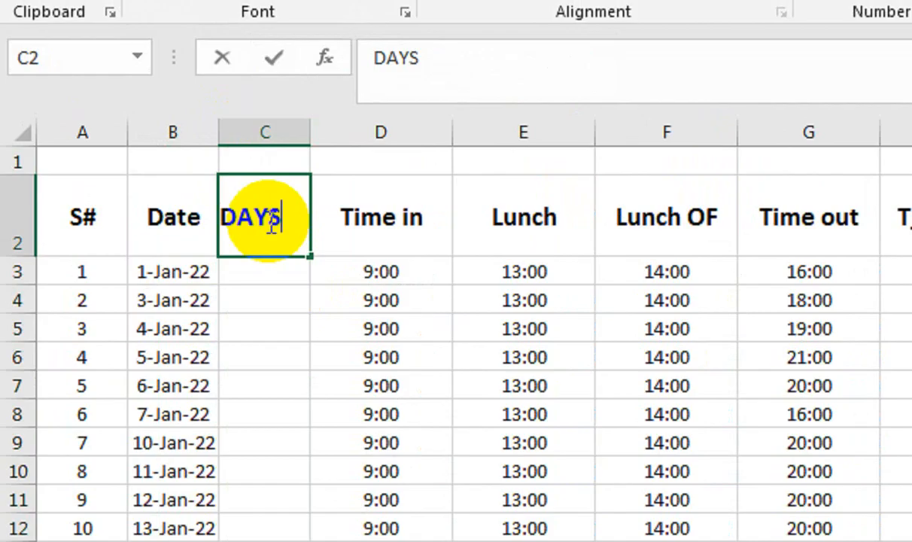
pyautogui.press('Return')
# Enter the formula =TEXT(B3,"DDD") in C3 under the DAYS header
pyautogui.write('=TEXT')
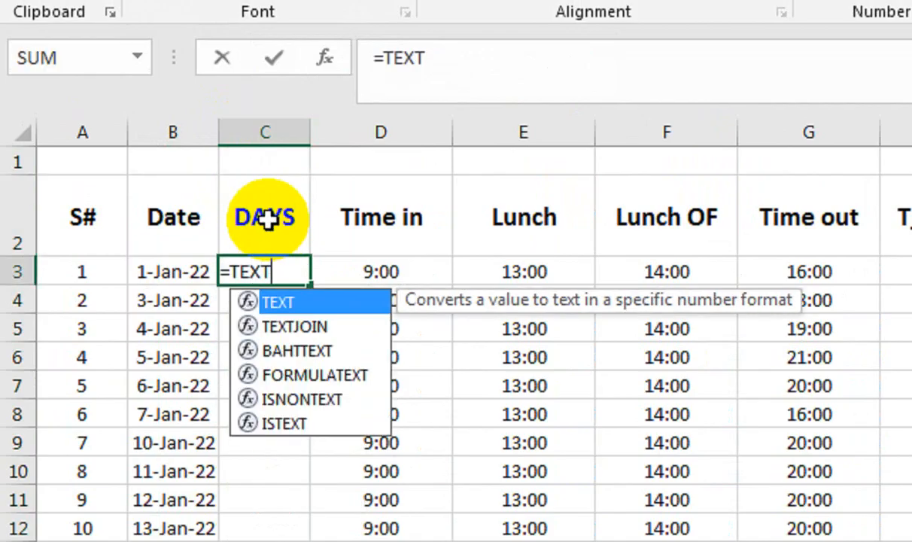
pyautogui.write('(')
pyautogui.press('Left')
pyautogui.write(',')
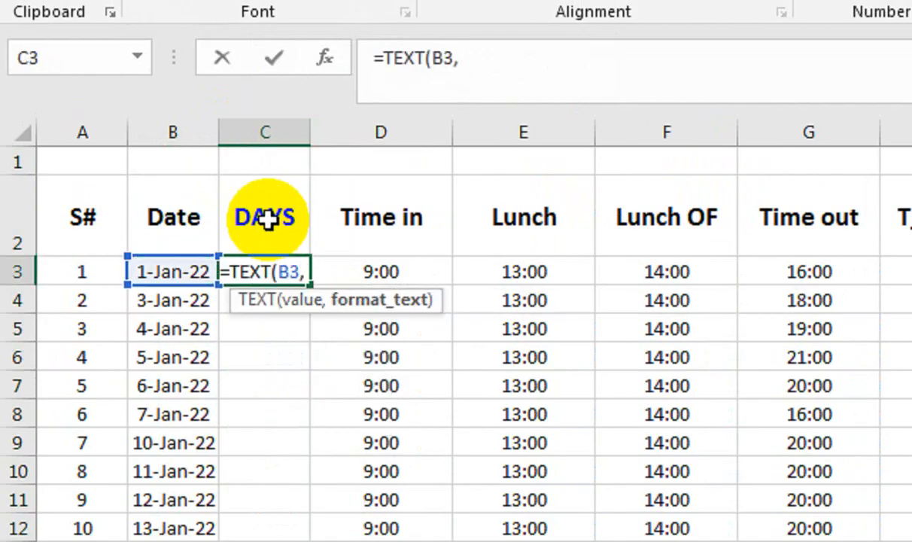
pyautogui.write('"')
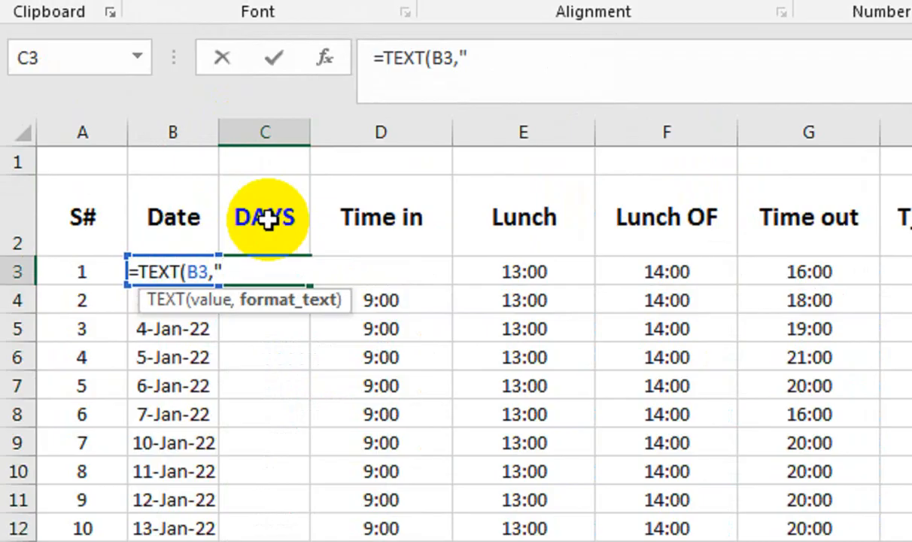
pyautogui.write('DDD")')
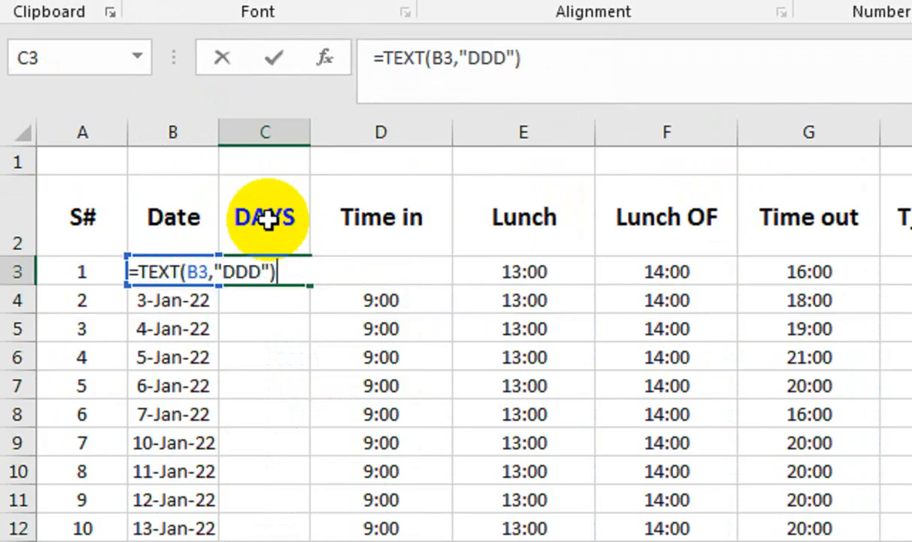
pyautogui.press('Return')
pyautogui.click(269, 271)
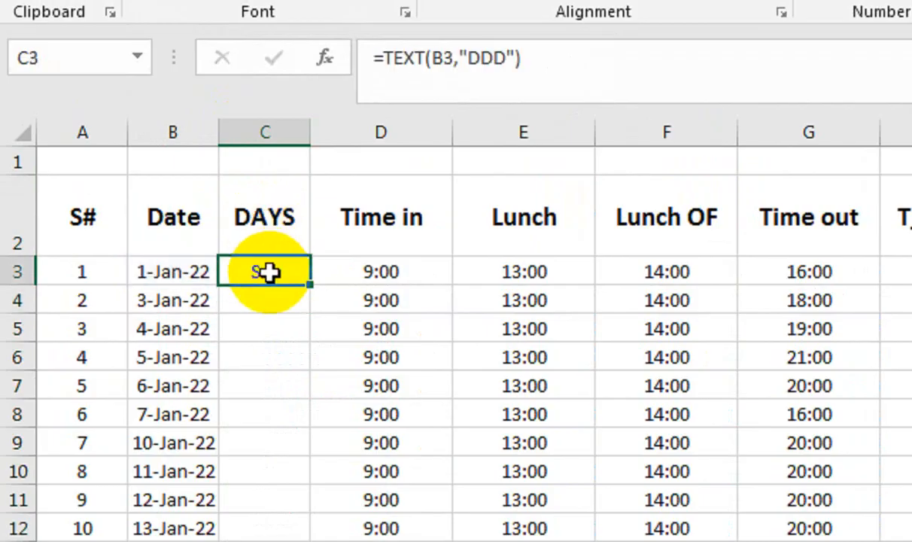
# Change the first date in B3 to 1/9/2022 to test the day-name formula
pyautogui.click(159, 270)
pyautogui.doubleClick(160, 269)
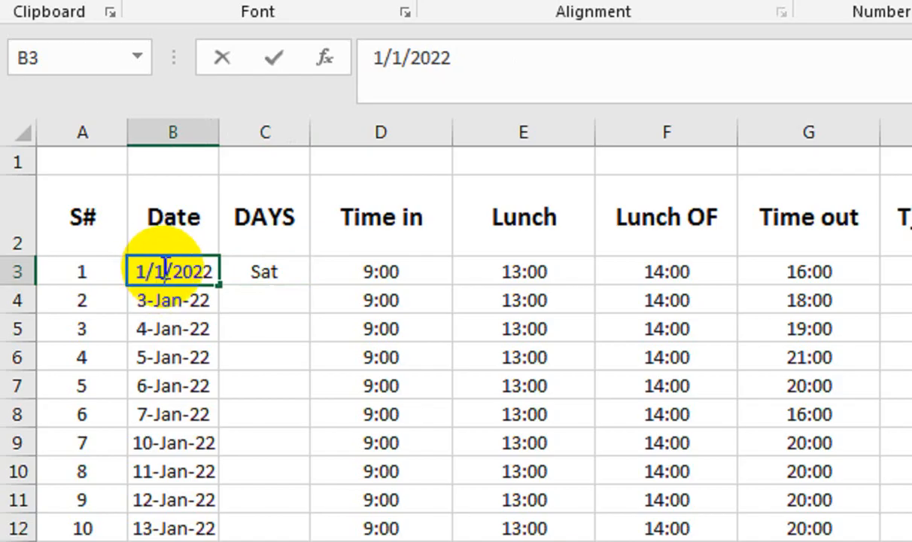
pyautogui.click(153, 272)
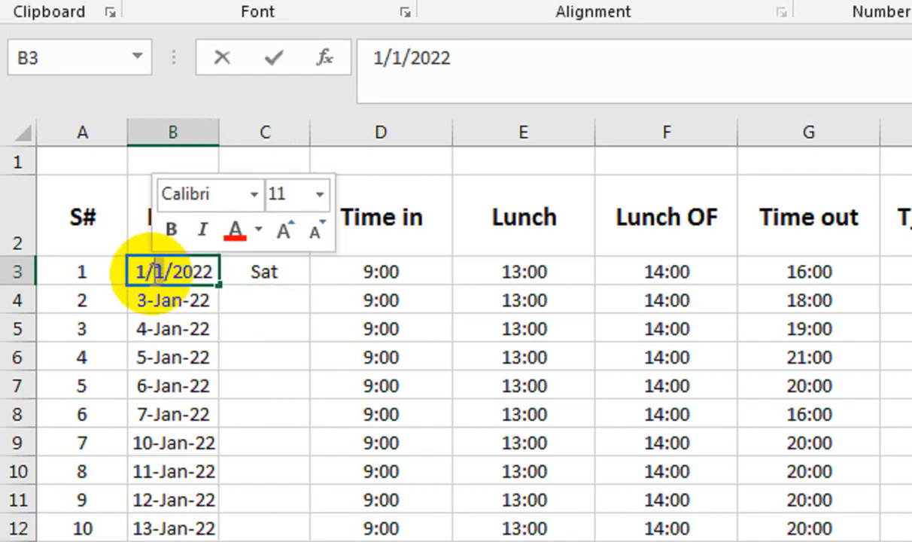
pyautogui.write('9')
pyautogui.press('Return')
# Change the first date in B3 to 1/10/2022 as another test of the day-name formula
pyautogui.doubleClick(151, 273)
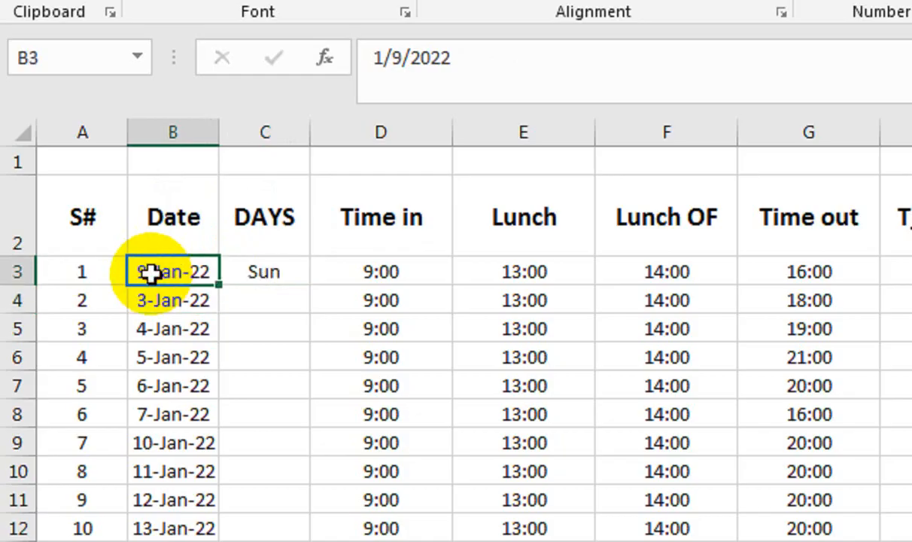
pyautogui.click(153, 279)
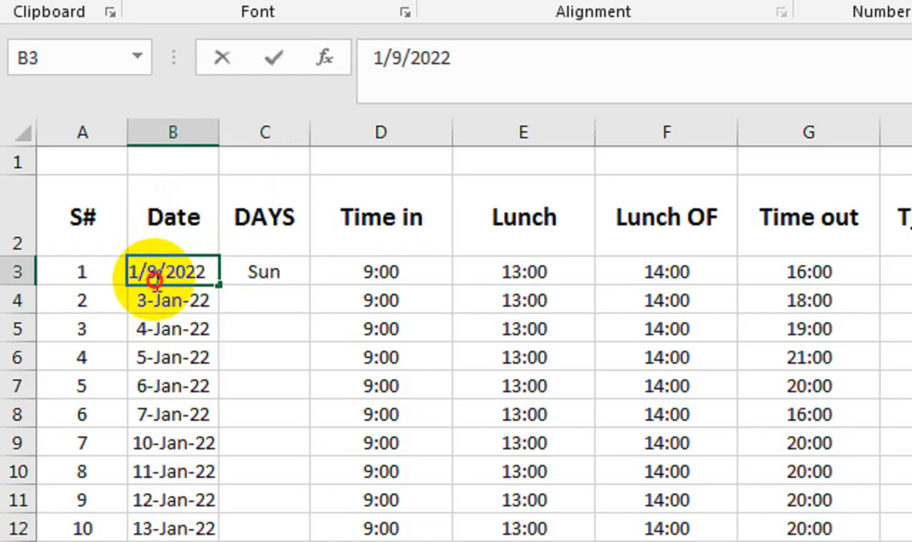
pyautogui.write('10')
pyautogui.press('Return')
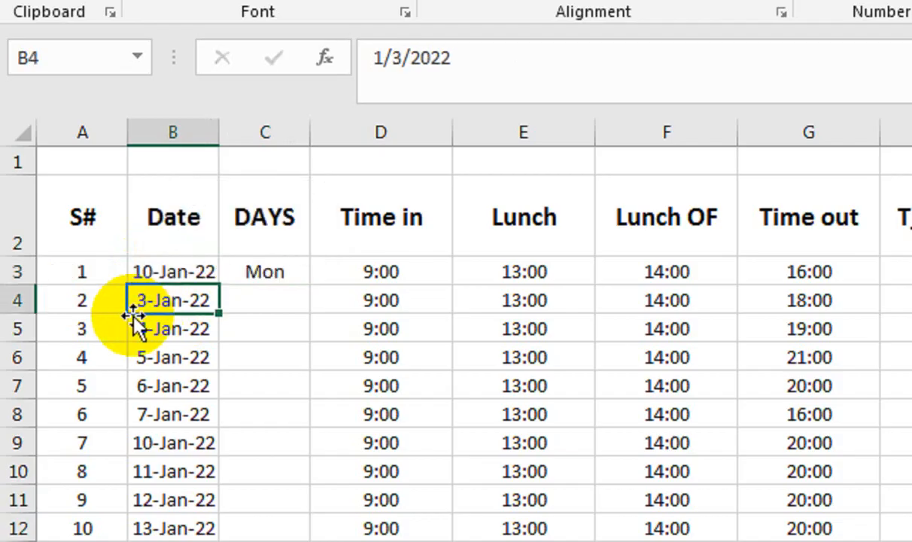
pyautogui.click(265, 259)
# Change the date in B3 to 10/1/2022 and check its weekday in the system calendar for October 2022
pyautogui.doubleClick(195, 270)
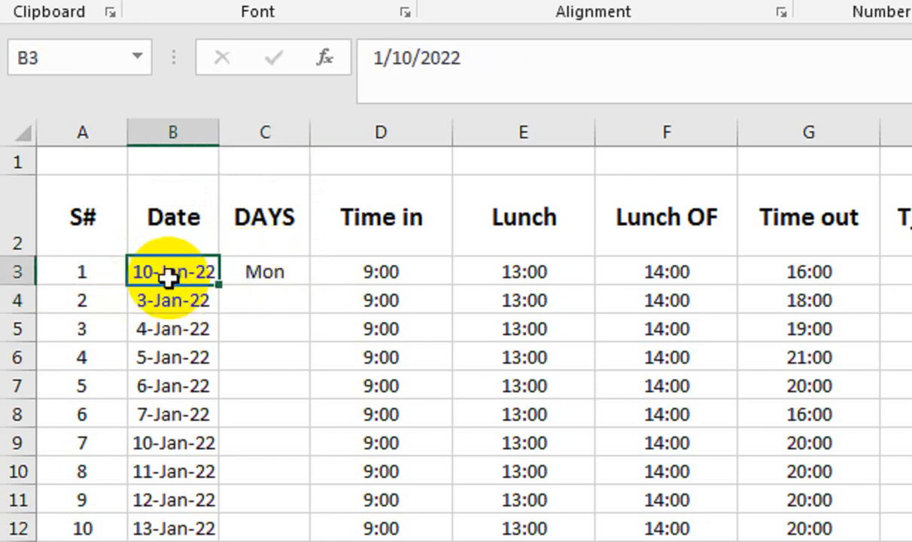
pyautogui.moveTo(46, 270); pyautogui.dragTo(28, 270)
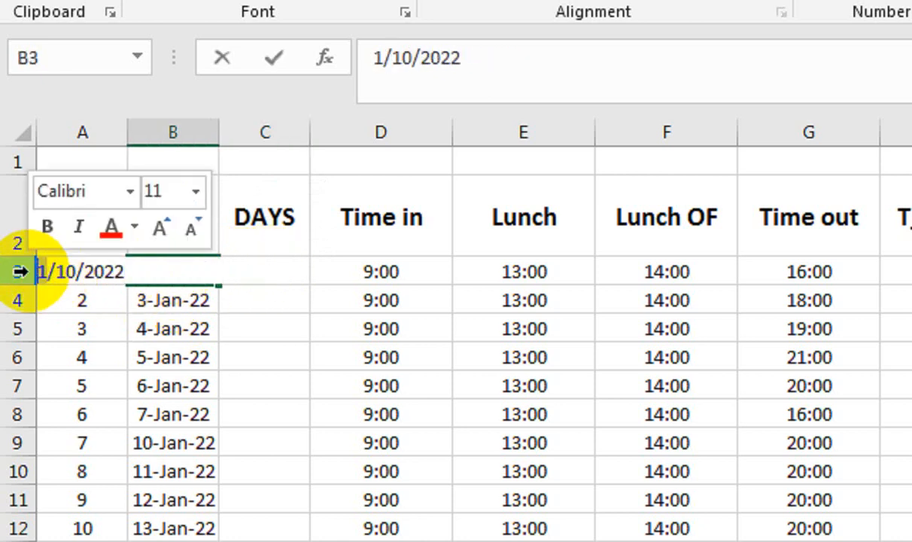
pyautogui.write('10')
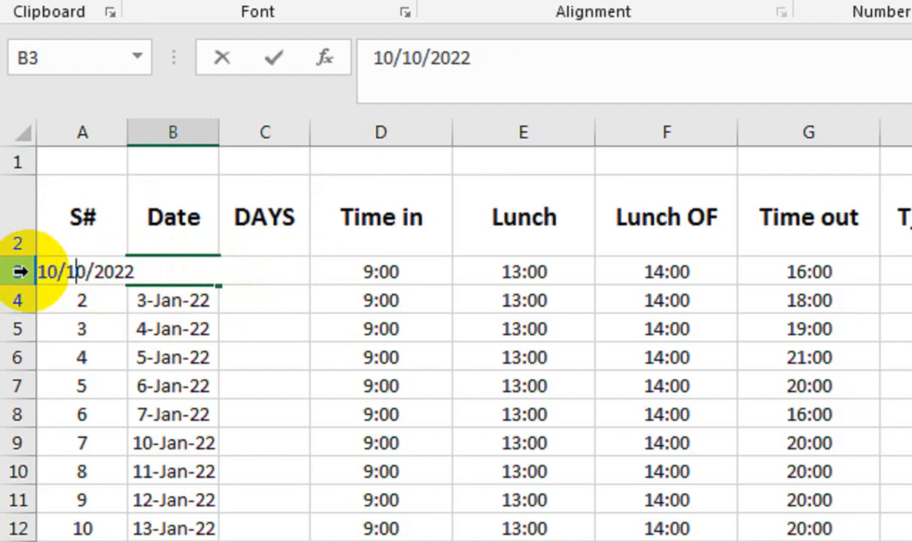
pyautogui.press('Right')
pyautogui.press('Right')
pyautogui.press('Delete')
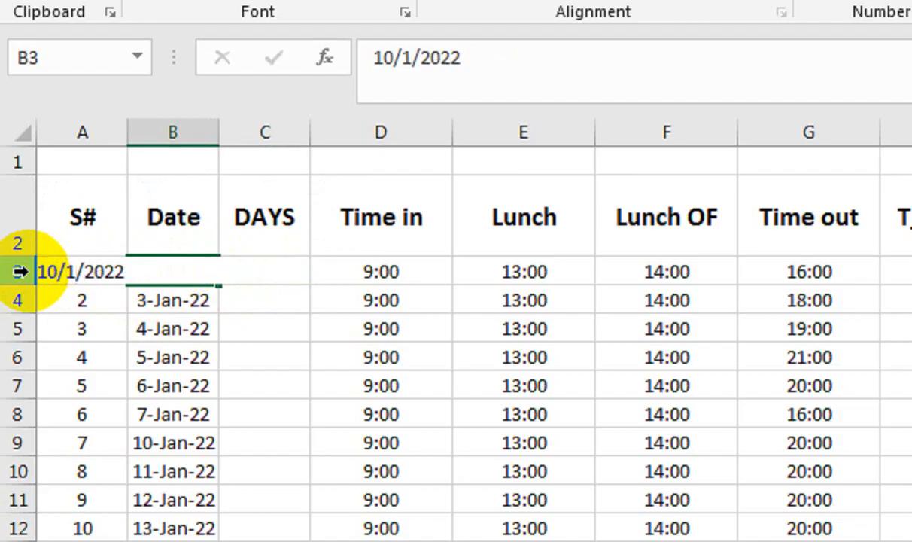
pyautogui.press('Return')
pyautogui.press('Up')
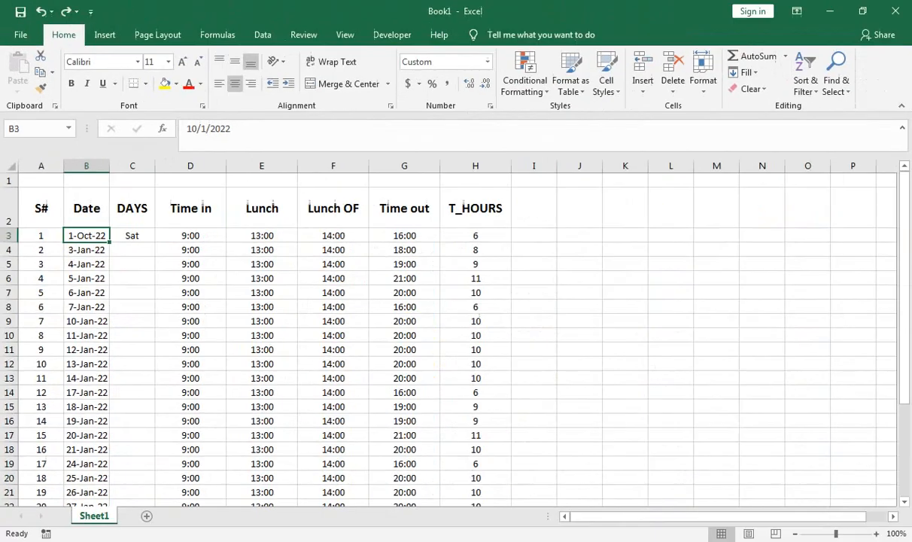
pyautogui.click(872, 540)
pyautogui.click(777, 395)
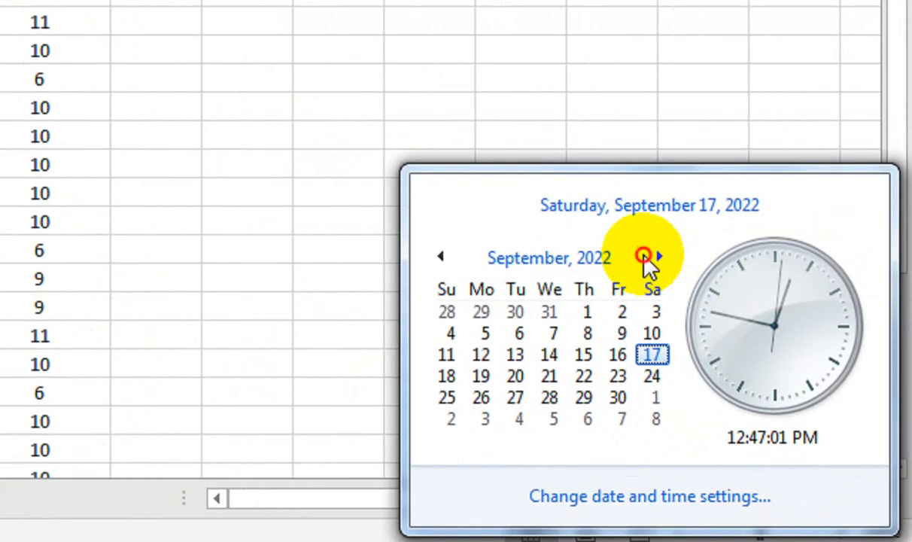
pyautogui.click(521, 404)
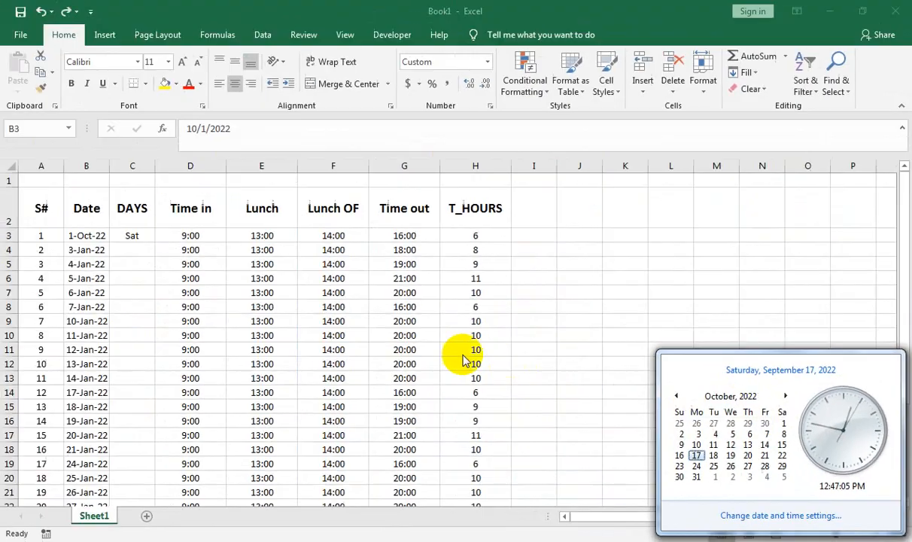
pyautogui.click(462, 354)
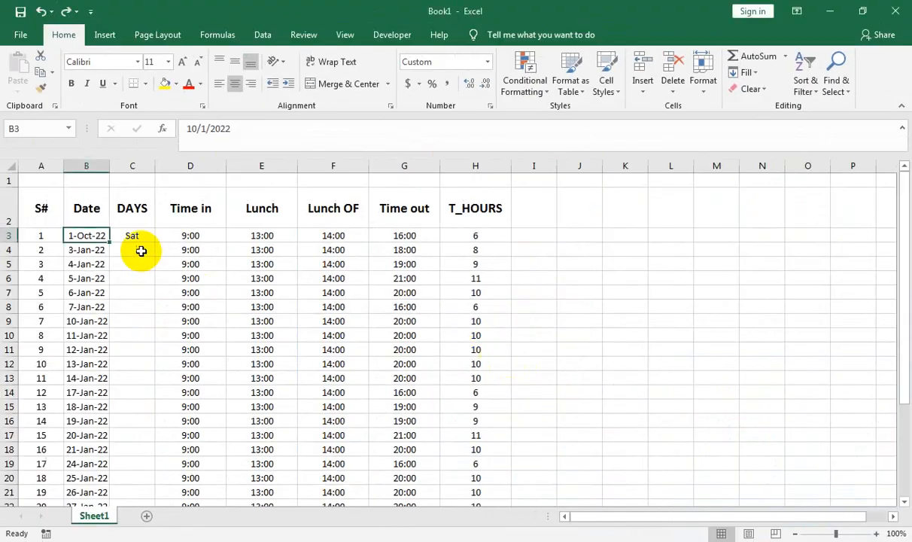
# Set the first date in B3 to 9/1/2022
pyautogui.doubleClick(138, 242)
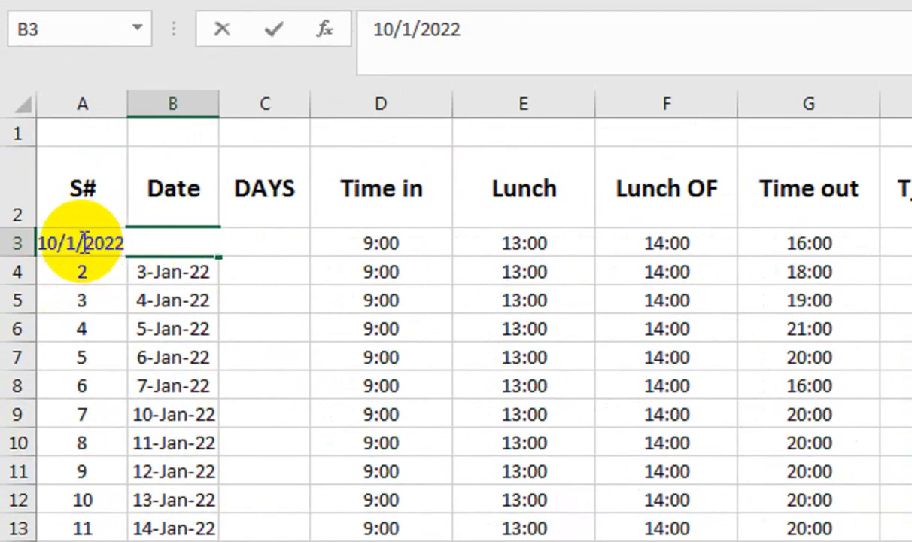
pyautogui.moveTo(57, 241); pyautogui.dragTo(11, 242)
pyautogui.write('09')
pyautogui.press('Return')
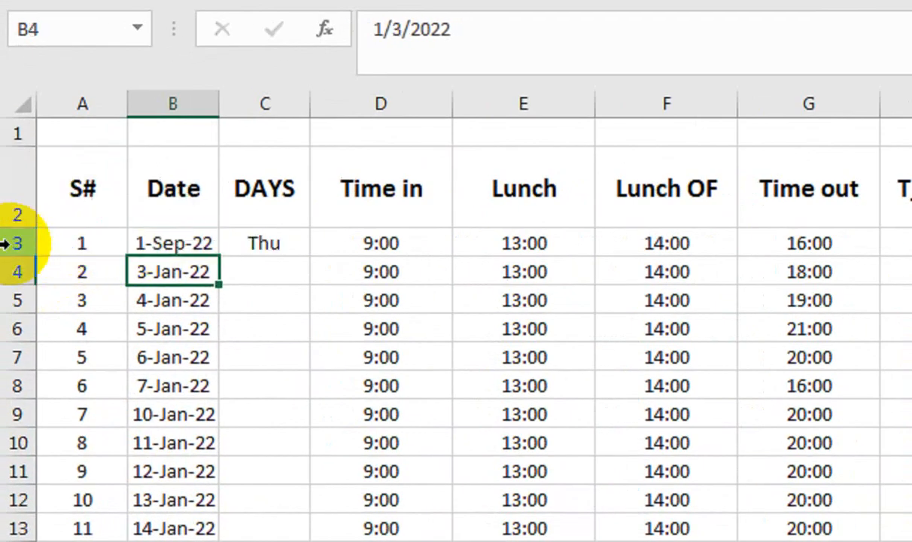
# Refill the Date column from B3 down to row 32 as a date series in columns, with the Weekday unit and step value 1
pyautogui.click(185, 234)
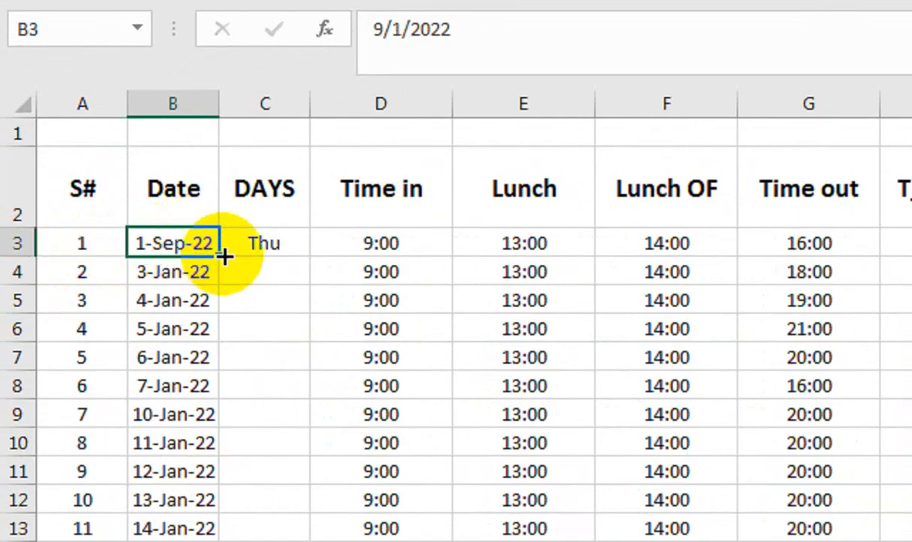
pyautogui.hotkey('ctrl', 'shift', 'Down')
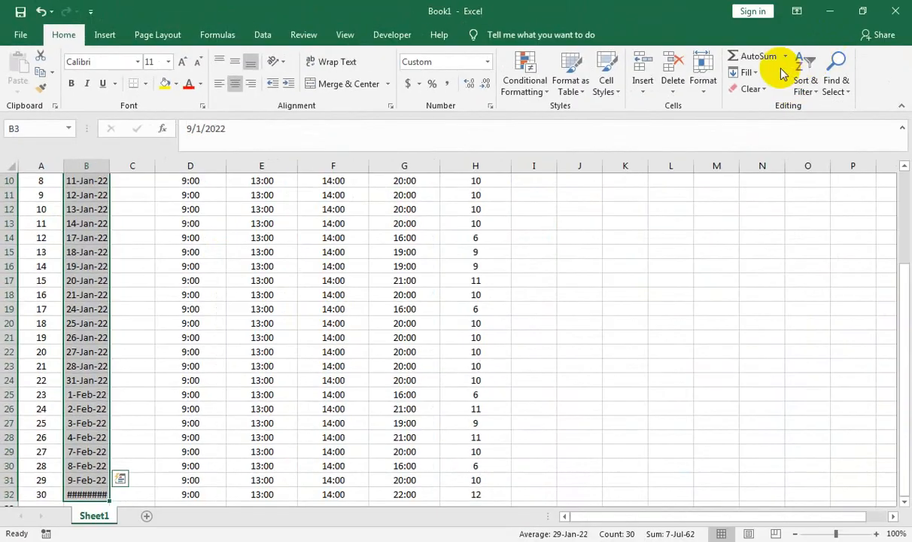
pyautogui.click(746, 72)
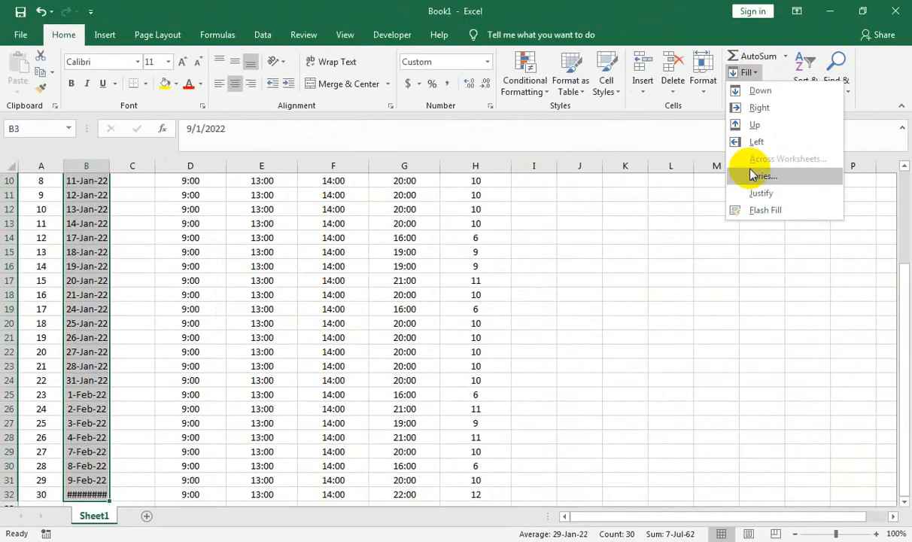
pyautogui.click(752, 173)
pyautogui.click(502, 212)
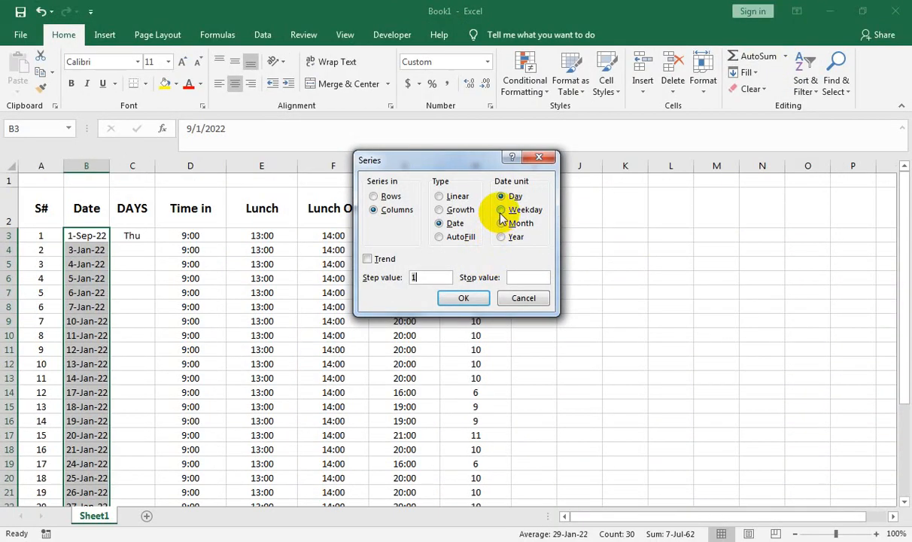
pyautogui.click(472, 296)
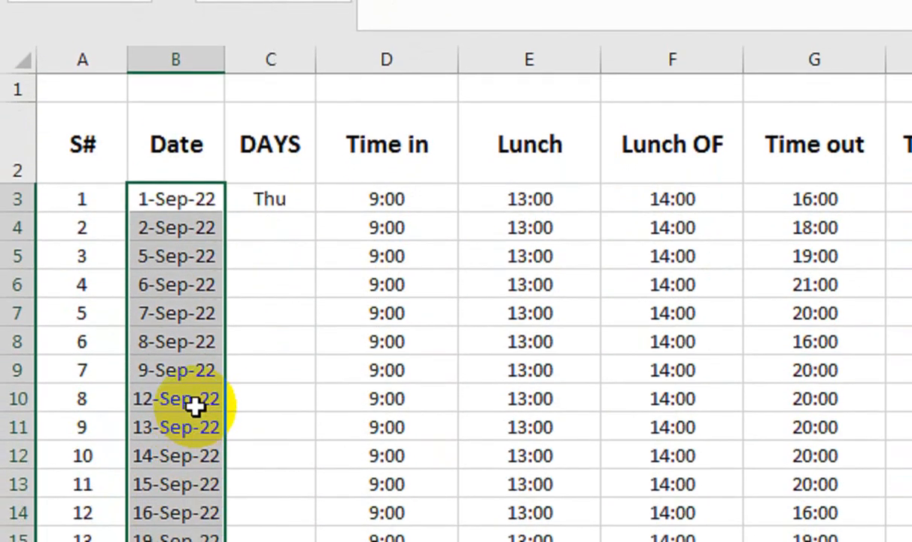
# Fill the day-name formula from C3 down the whole DAYS column
pyautogui.click(281, 203)
pyautogui.click(318, 224)
pyautogui.click(305, 201)
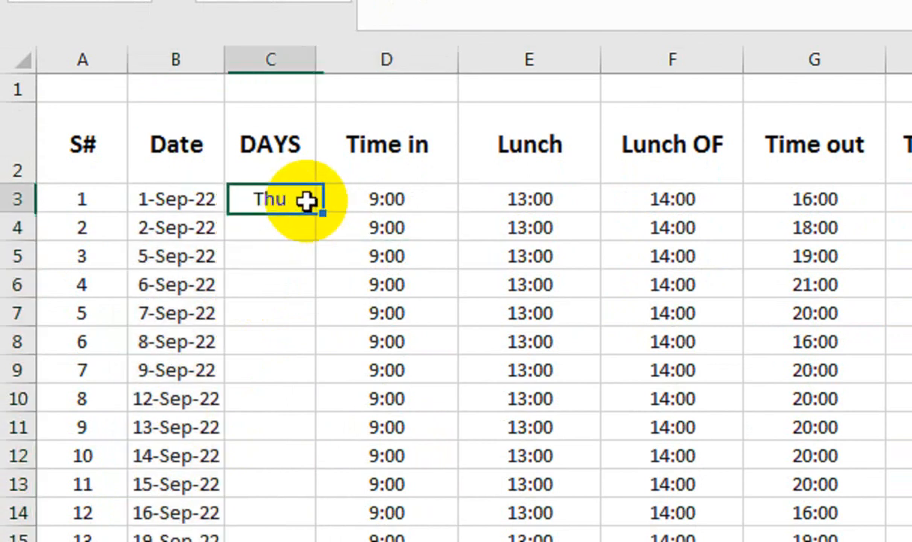
pyautogui.doubleClick(315, 212)
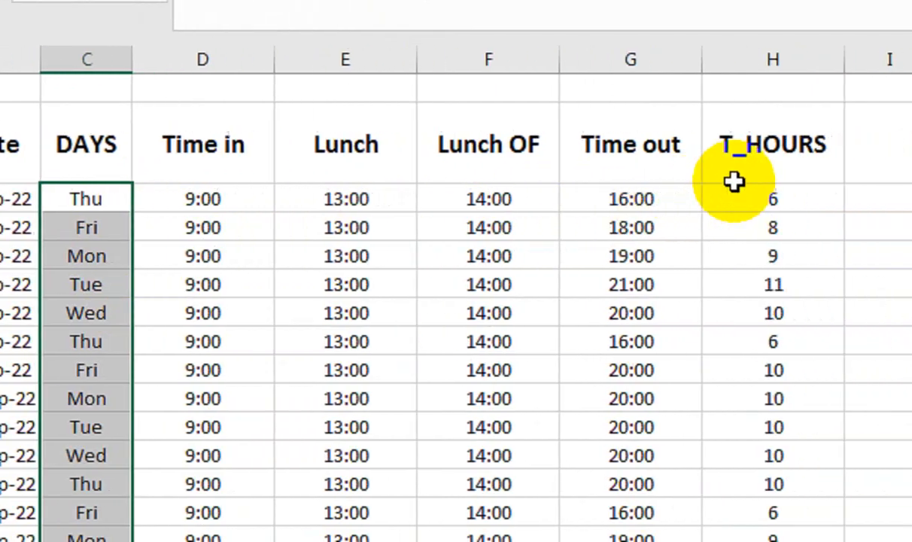
# Add the header "Over time" in I2 beside T_HOURS and fit column I's width to it
pyautogui.click(795, 152)
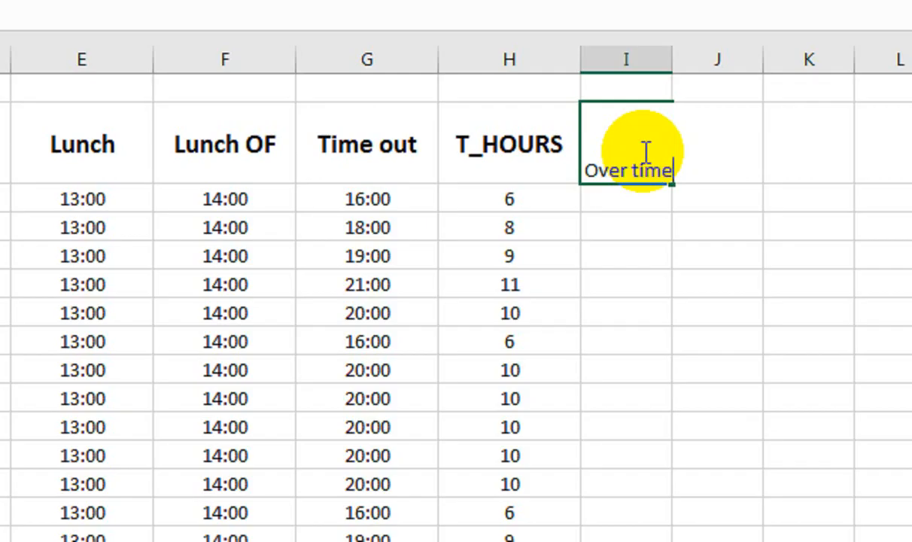
pyautogui.press('Return')
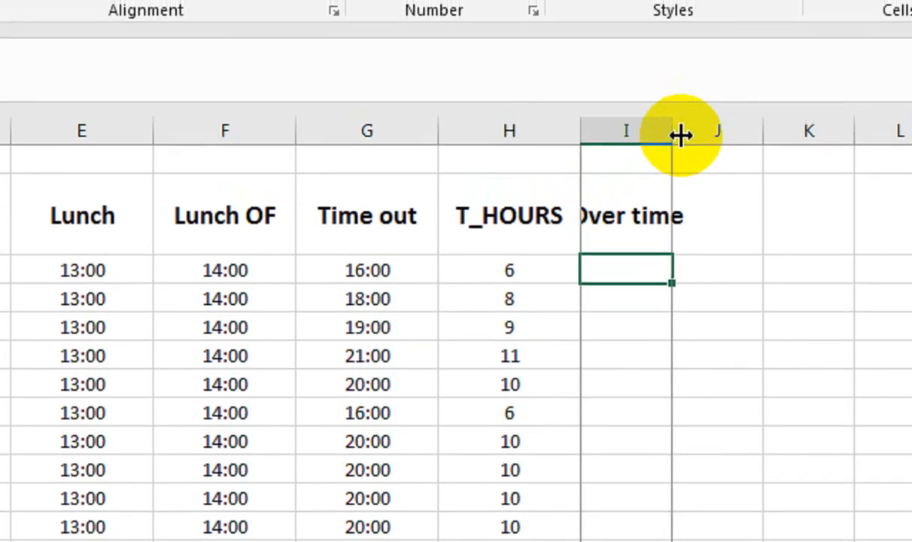
pyautogui.doubleClick(672, 59)
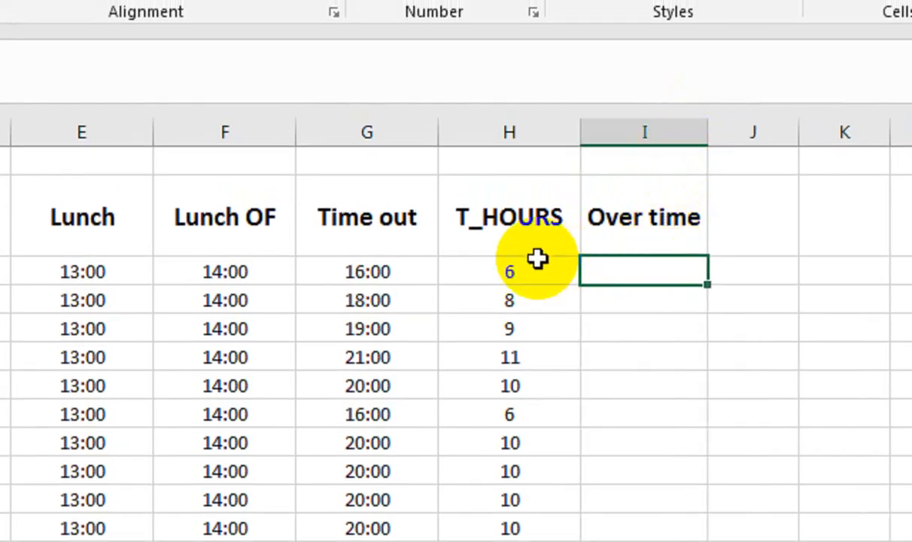
# Copy the total-hours formula text from H3 into I3 and subtract 8, giving =SUM((G3-F3)*24,(E3-D3)*24)-8
pyautogui.click(537, 264)
pyautogui.tripleClick(171, 60)
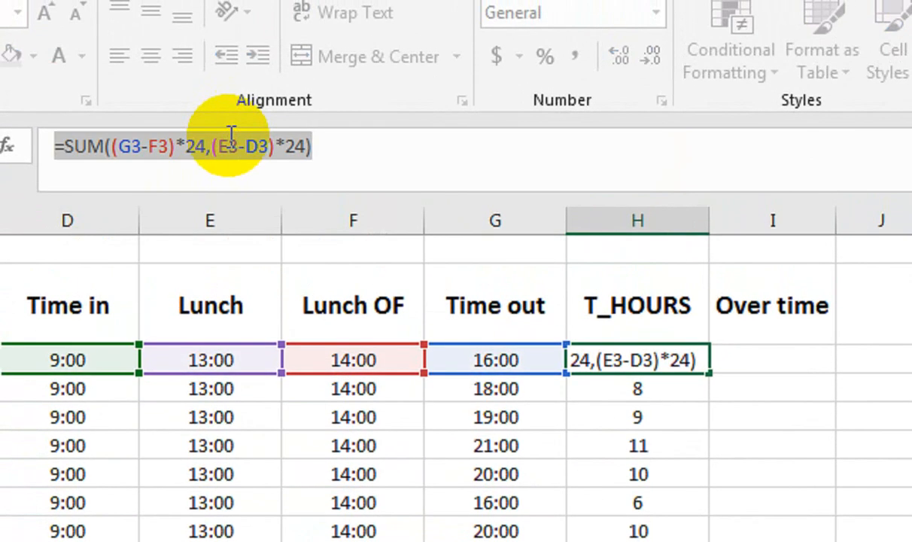
pyautogui.write('c')
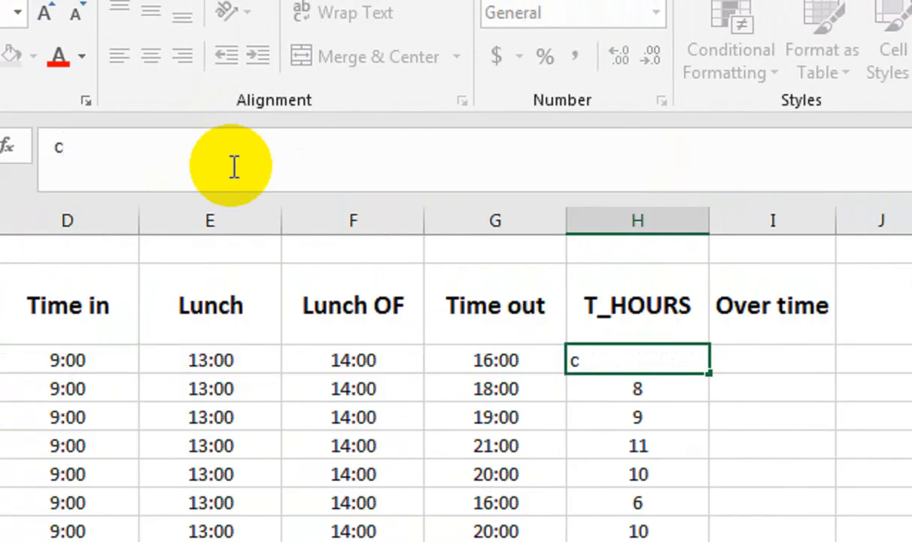
pyautogui.hotkey('ctrl', 'z')
pyautogui.hotkey('ctrl', 'c')
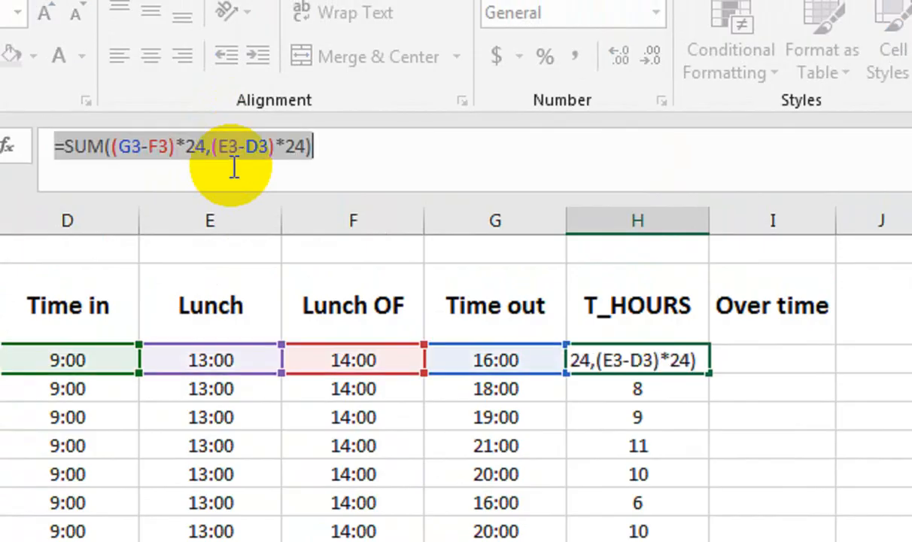
pyautogui.click(711, 363)
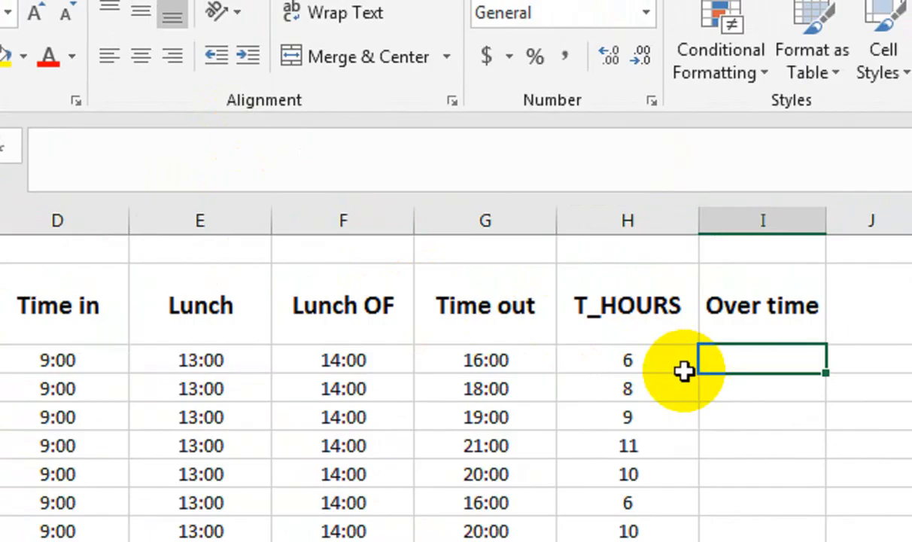
pyautogui.hotkey('ctrl', 'v')
pyautogui.doubleClick(724, 362)
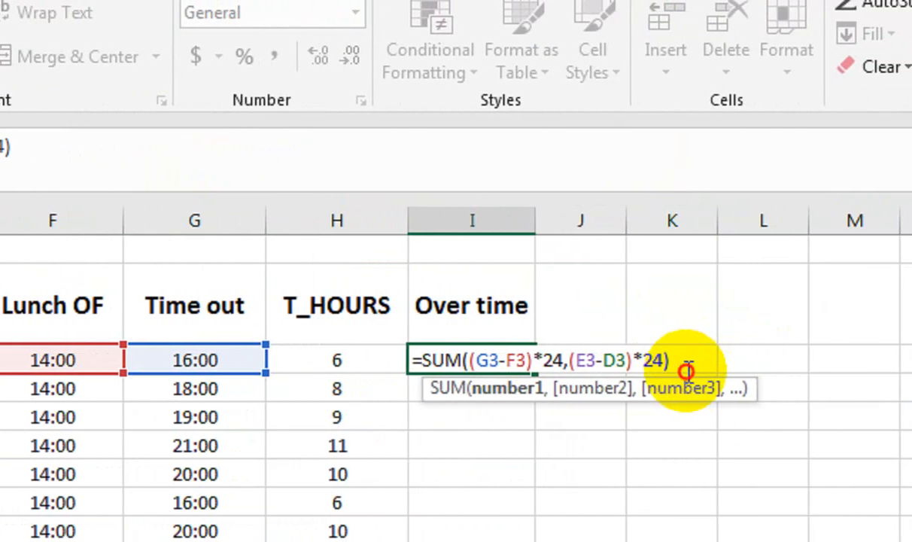
pyautogui.write('8')
pyautogui.press('Return')
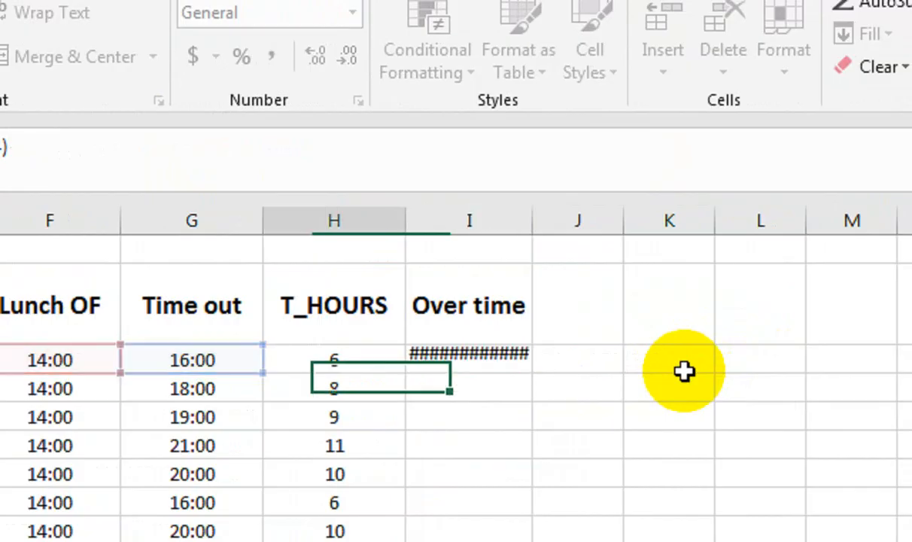
# Set I3's number format to General and fill its overtime formula down the Over time column to row 32
pyautogui.click(494, 351)
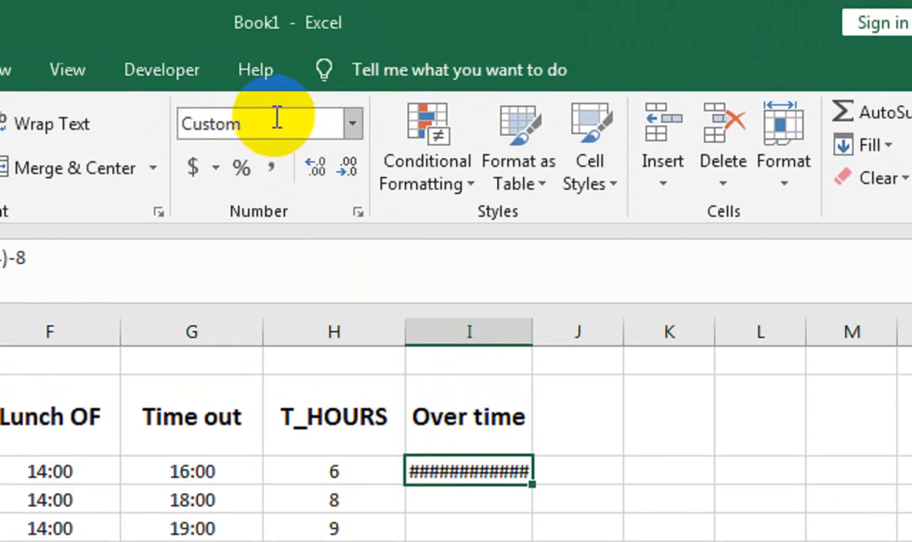
pyautogui.click(352, 125)
pyautogui.click(320, 168)
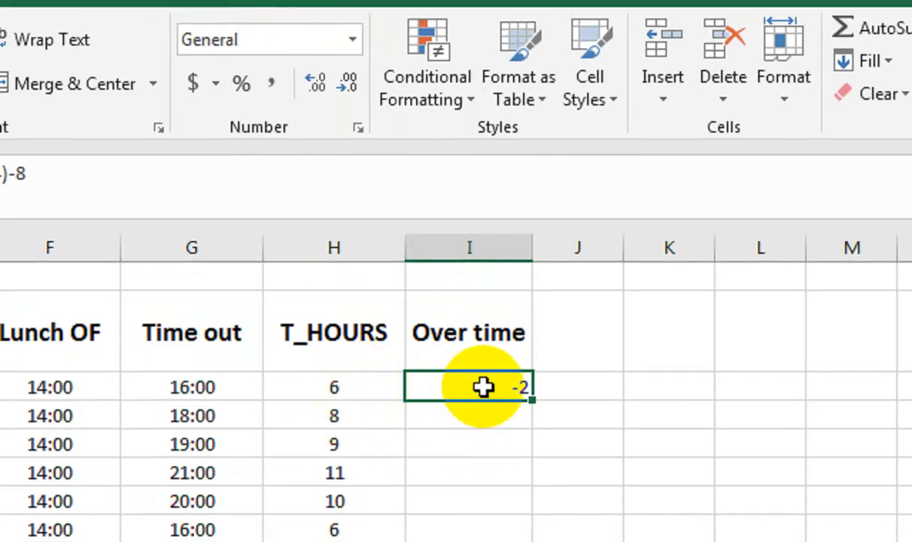
pyautogui.doubleClick(531, 399)
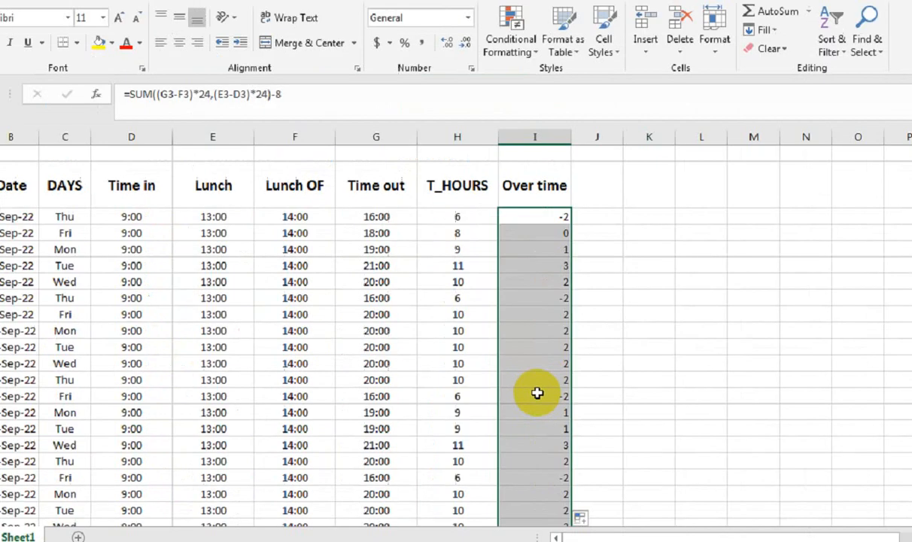
# Centre the Over time values and narrow column J to a slim spacer
pyautogui.click(179, 42)
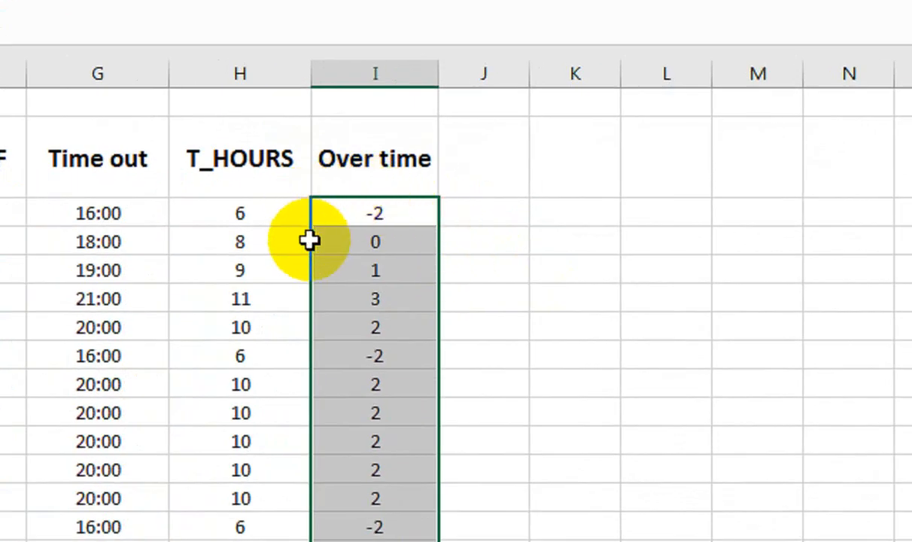
pyautogui.click(464, 234)
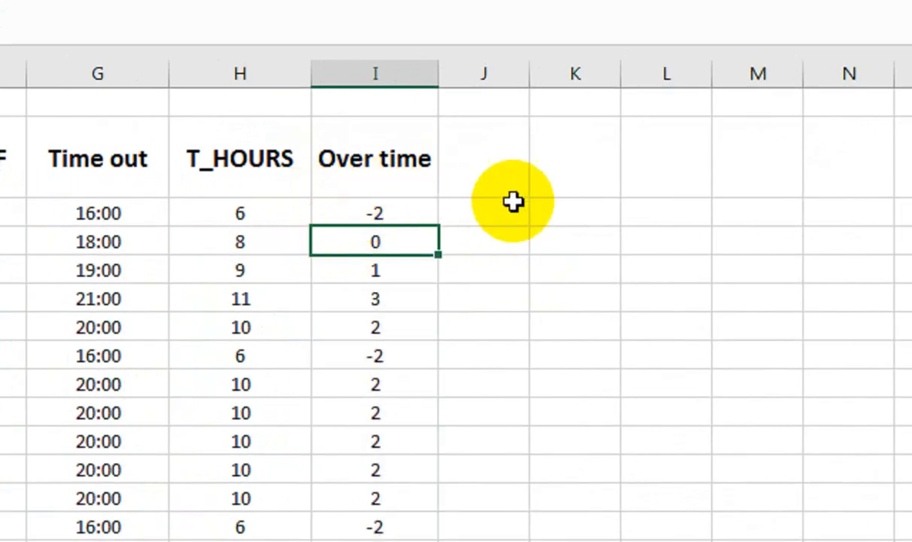
pyautogui.moveTo(529, 80); pyautogui.dragTo(478, 81)
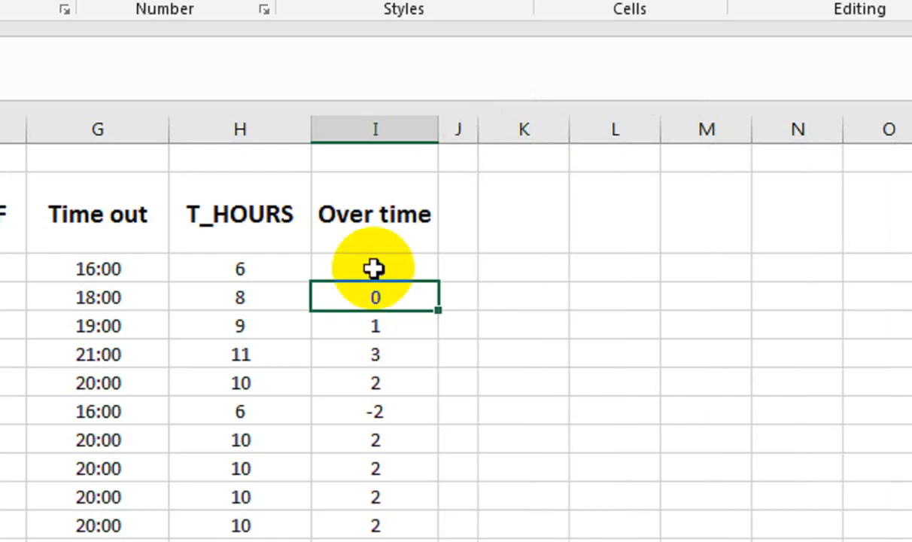
pyautogui.click(498, 230)
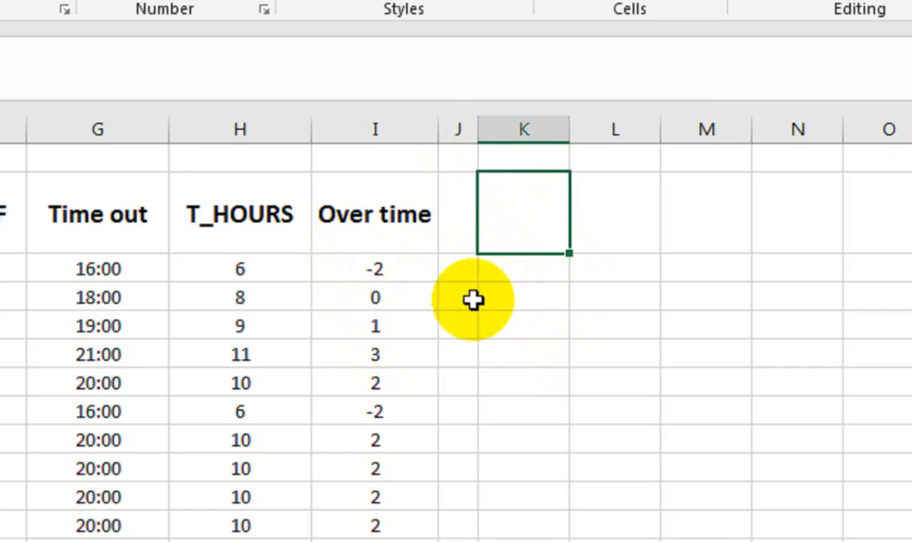
# Try a plain SUM of the overtime cells I5:I8 in K4
pyautogui.click(498, 298)
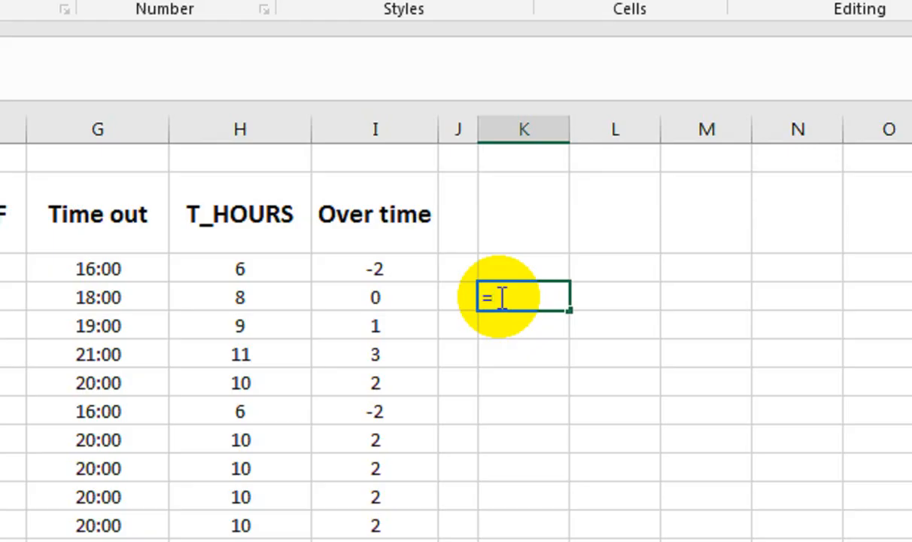
pyautogui.write('sum')
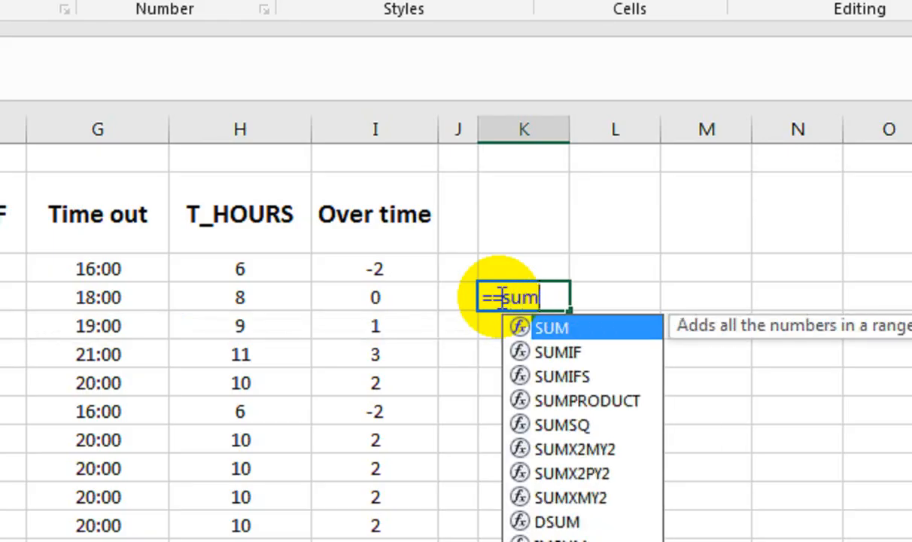
pyautogui.press('Tab')
pyautogui.click(358, 332)
pyautogui.moveTo(357, 332); pyautogui.dragTo(370, 377)
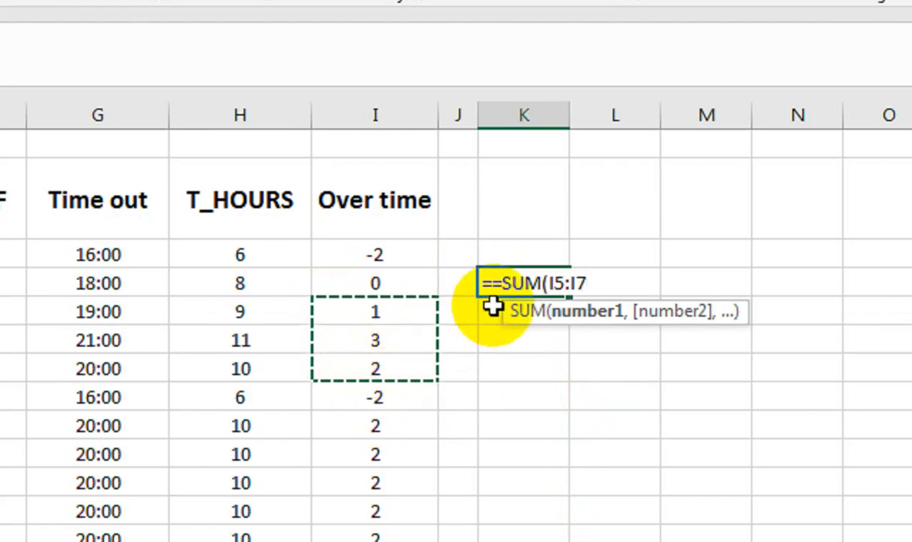
pyautogui.moveTo(386, 311); pyautogui.dragTo(378, 391)
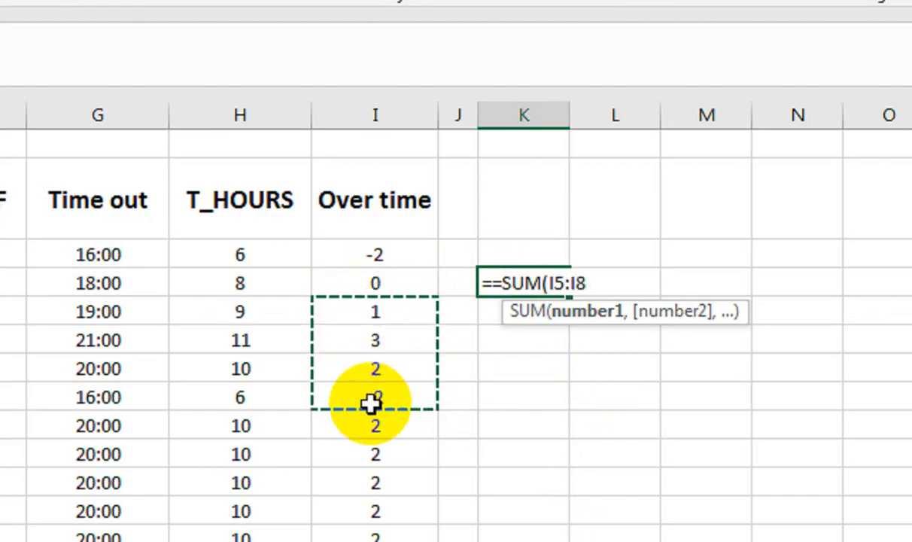
pyautogui.write(')')
pyautogui.press('Return')
pyautogui.press('Return')
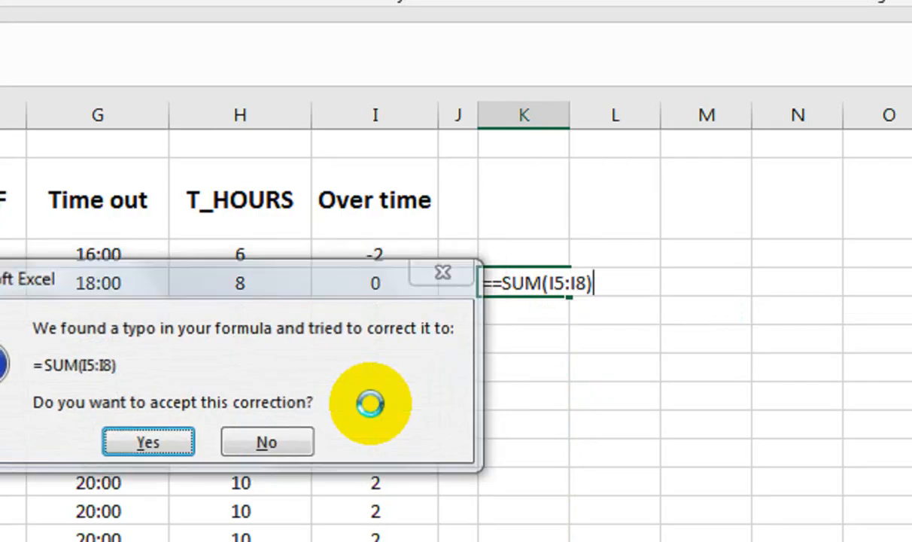
# Total only the positive overtime hours in K4 with =SUMIF(I3:I32,">0")
pyautogui.press('Up')
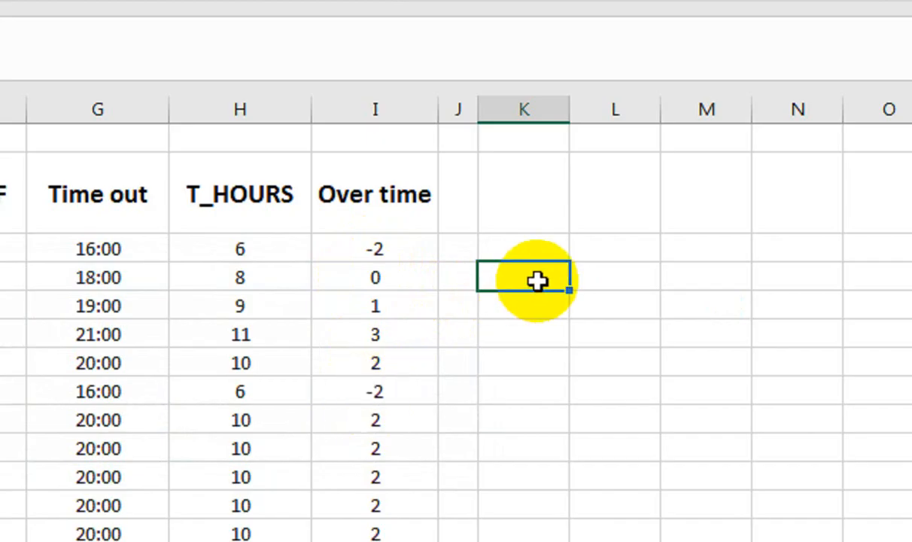
pyautogui.write('=sumif')
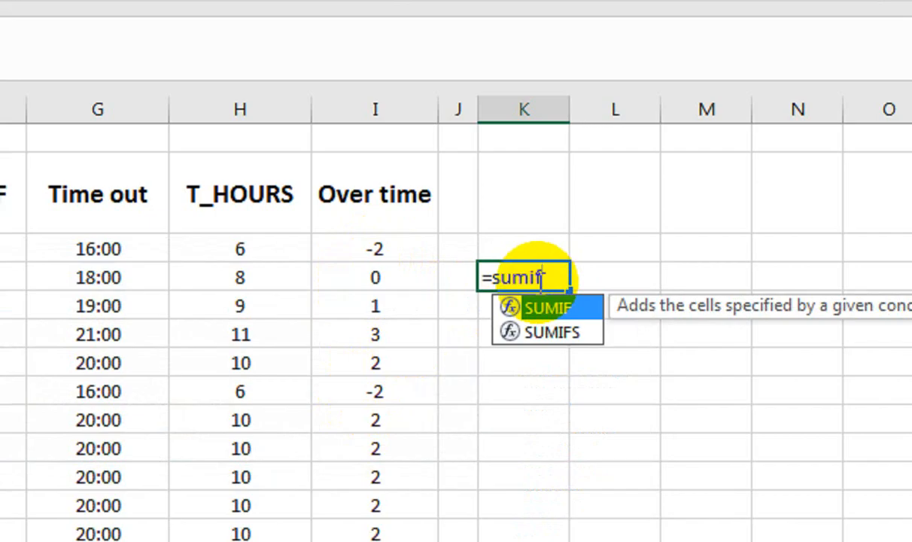
pyautogui.press('Tab')
pyautogui.press('Left')
pyautogui.press('Left')
pyautogui.press('Up')
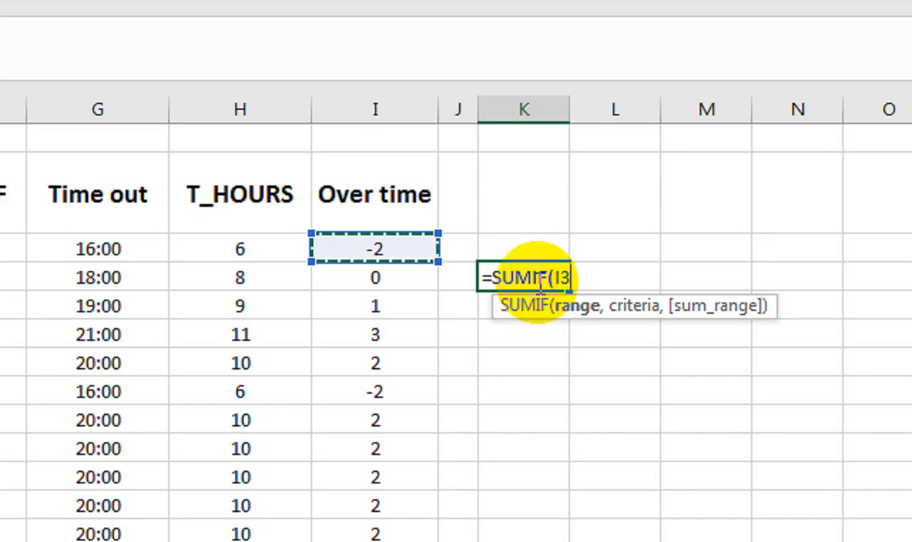
pyautogui.press('Escape')
pyautogui.hotkey('ctrl', 'shift', 'Down')
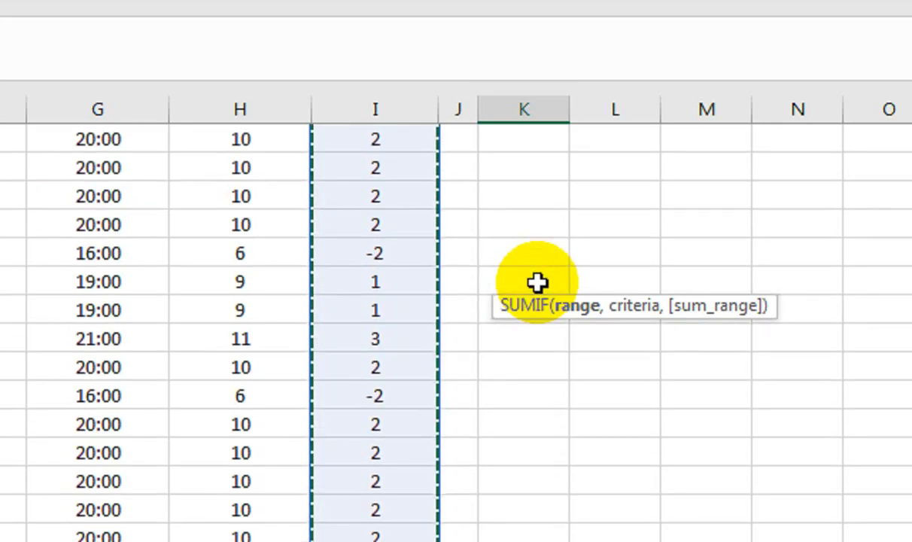
pyautogui.write(',">0")')
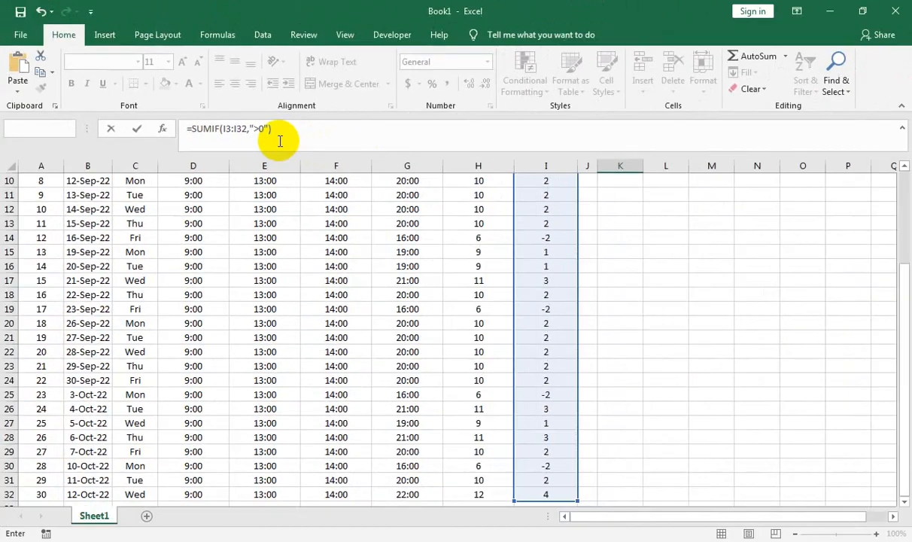
pyautogui.press('Return')
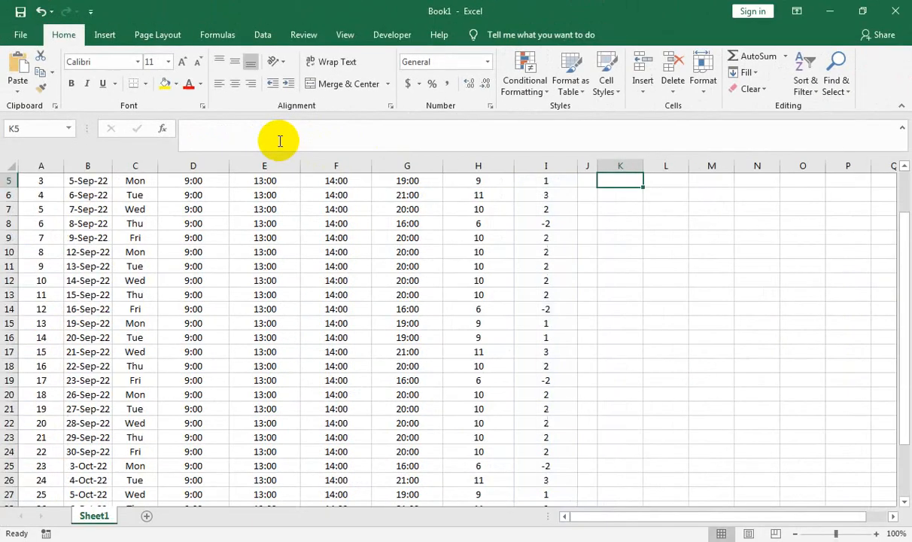
pyautogui.scroll(1, 749, 424)
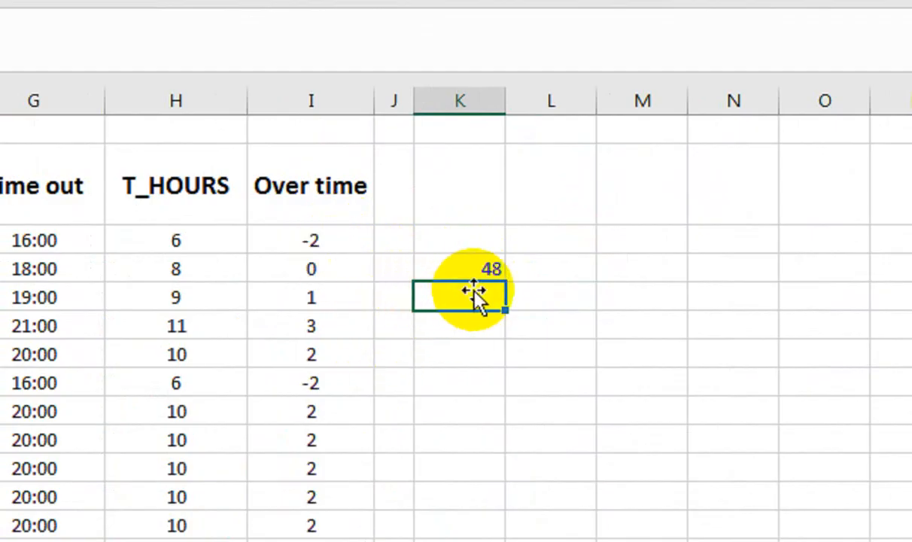
# Move the overtime total from K4 to L4 and enter the label T_OT in K4
pyautogui.moveTo(476, 294); pyautogui.dragTo(549, 272)
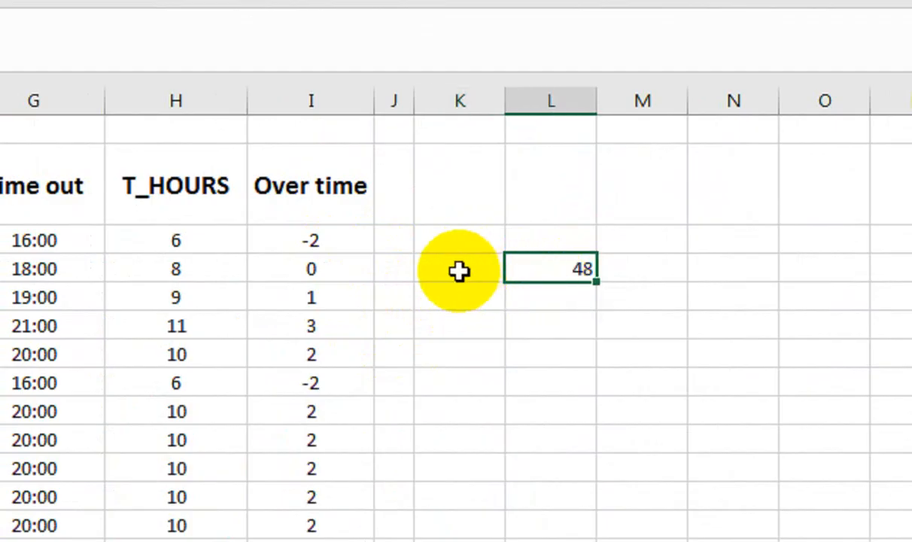
pyautogui.click(458, 271)
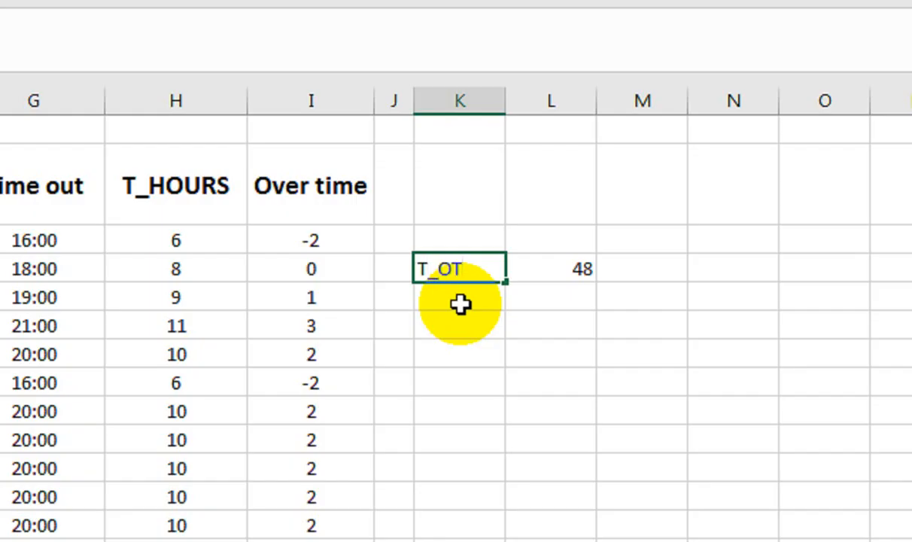
pyautogui.press('Right')
# Enter the label Short in K5 below T_OT
pyautogui.press('Down')
pyautogui.press('Left')
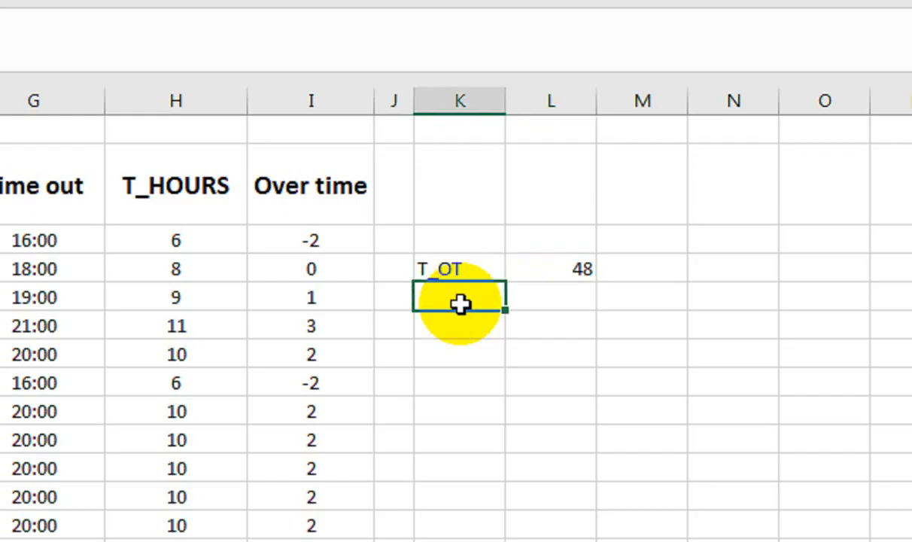
pyautogui.write('s')
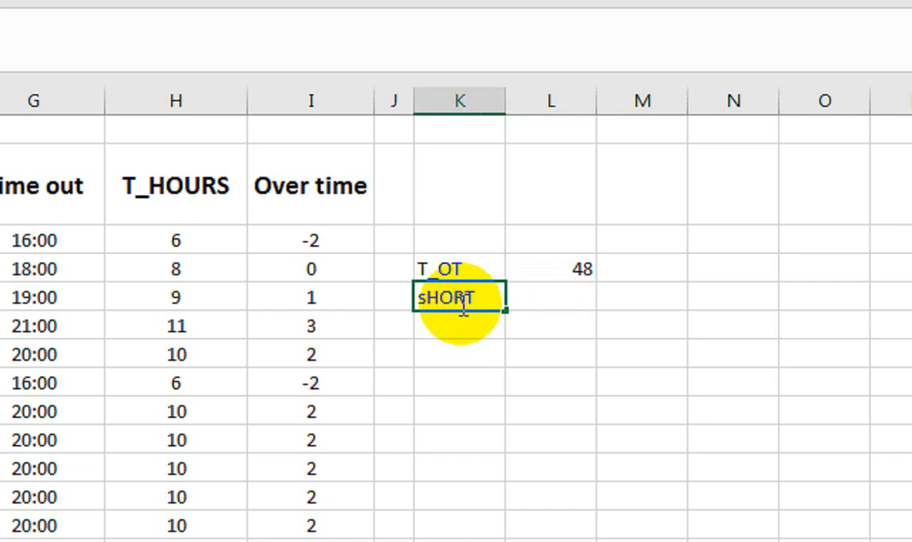
pyautogui.write('HORT')
pyautogui.press('Return')
pyautogui.click(460, 301)
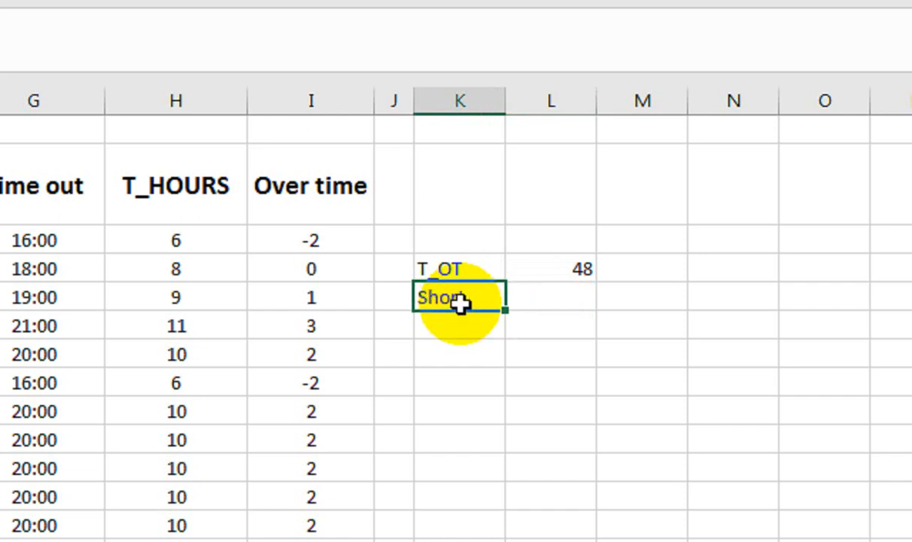
pyautogui.press('Right')
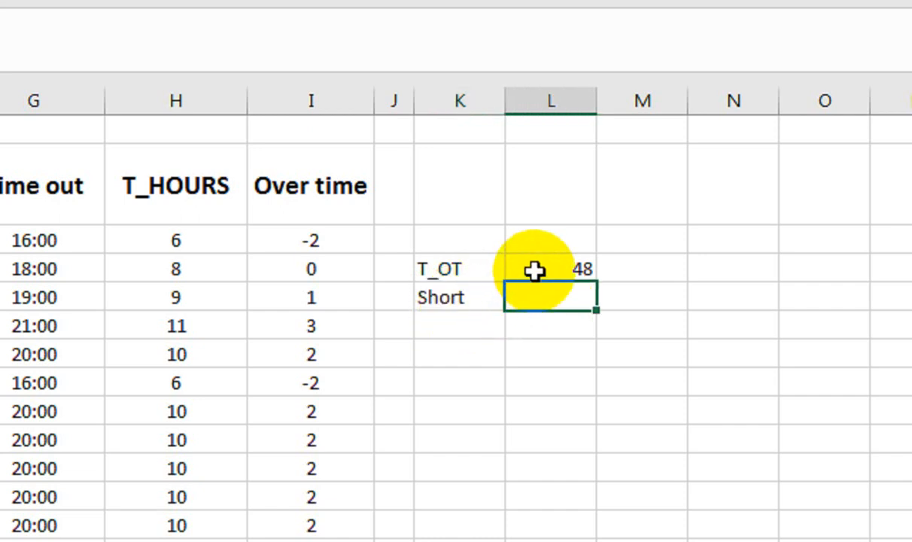
# Copy the SUMIF formula text from L4 into L5 beside Short, keeping the range I3:I32
pyautogui.doubleClick(533, 268)
pyautogui.moveTo(679, 267); pyautogui.dragTo(500, 279)
pyautogui.press('Return')
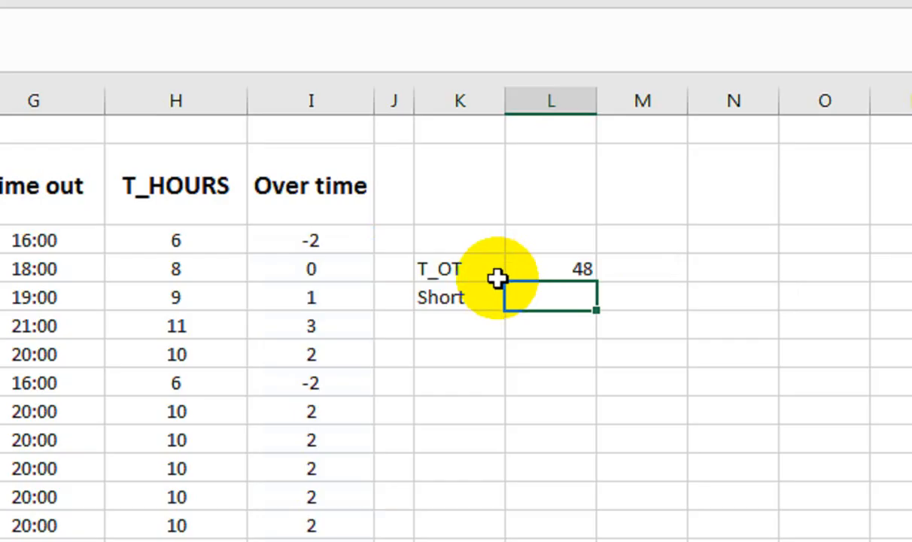
pyautogui.write('48')
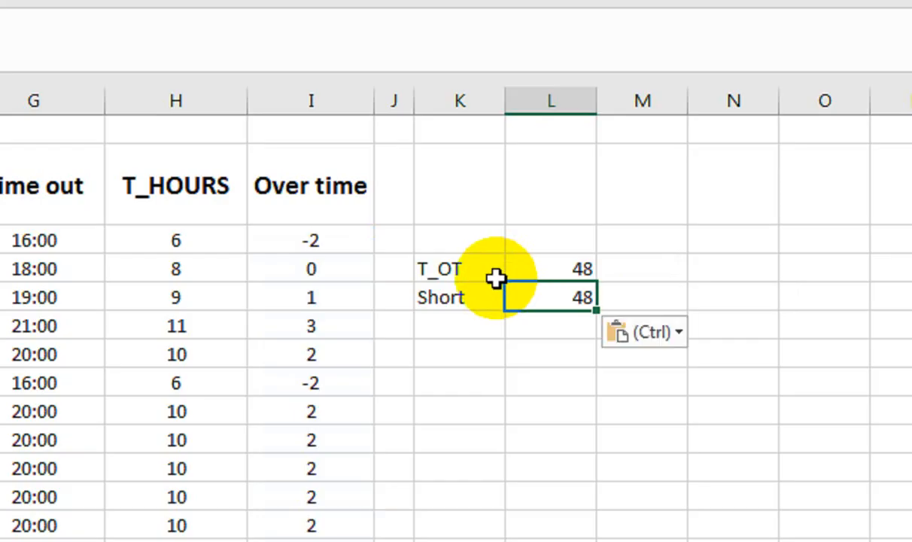
# Change the SUMIF criterion in L5 to "<0" so it totals only the short hours
pyautogui.doubleClick(534, 299)
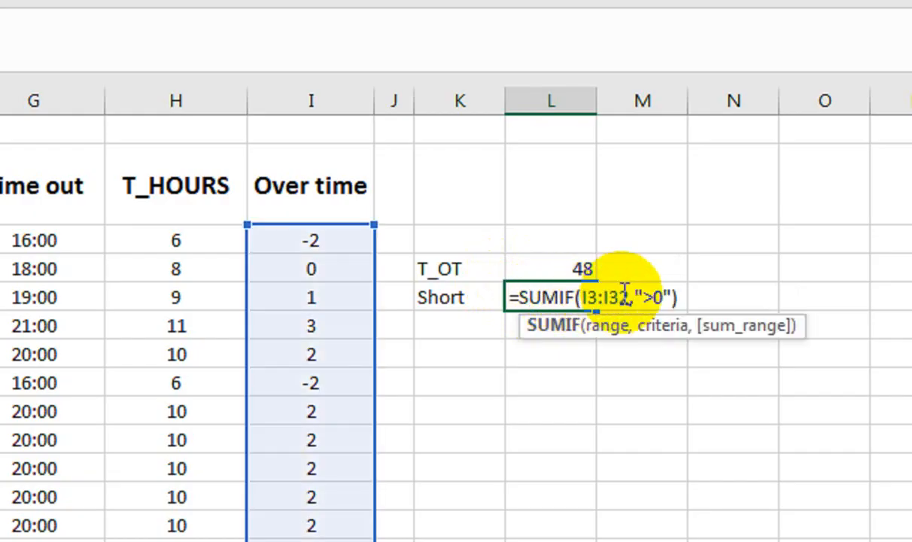
pyautogui.click(654, 298)
pyautogui.press('BackSpace')
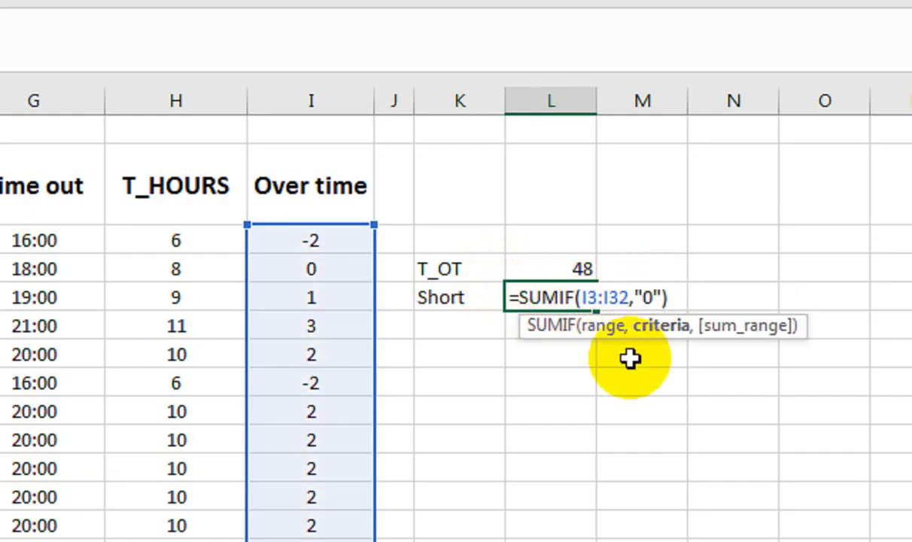
pyautogui.write('<')
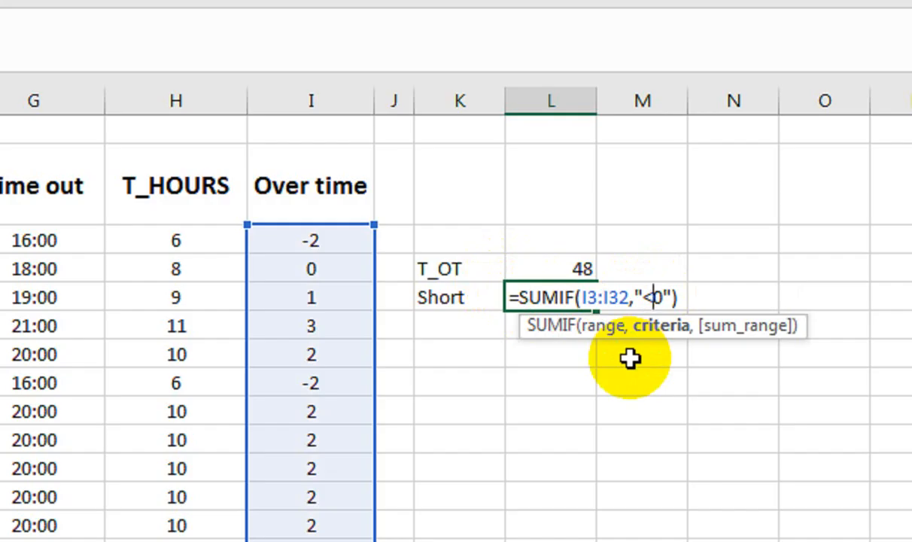
pyautogui.press('Return')
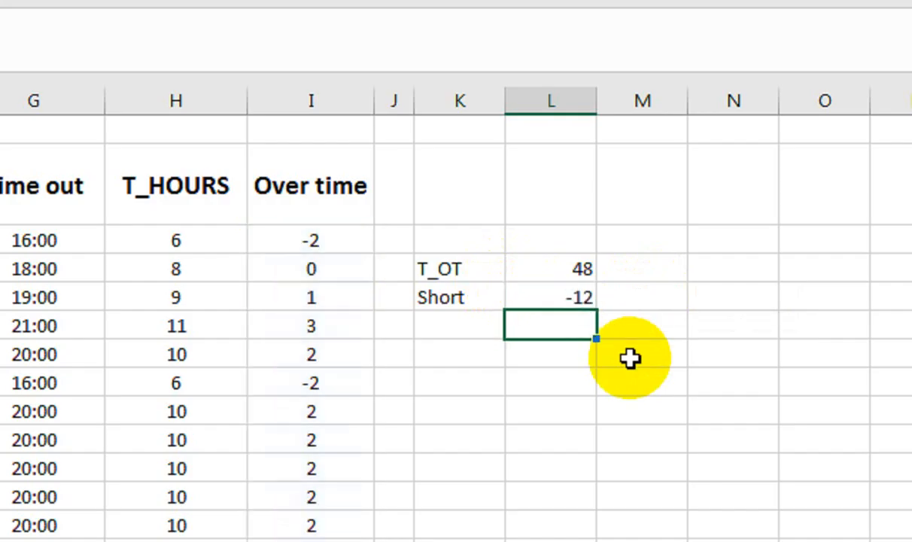
# Negate the short-hours total in L5 by editing the formula to =-SUMIF(I3:I32,"<0")
pyautogui.doubleClick(551, 294)
pyautogui.click(525, 308)
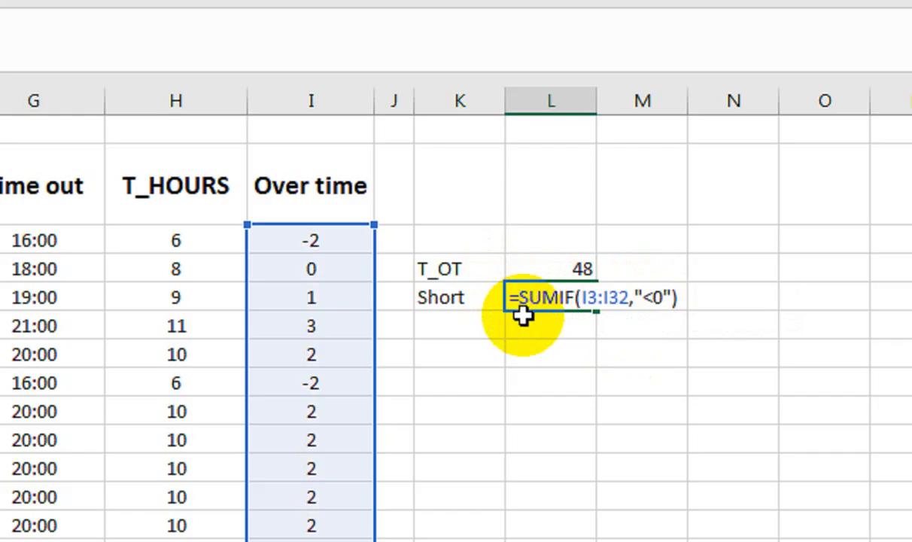
pyautogui.write('-')
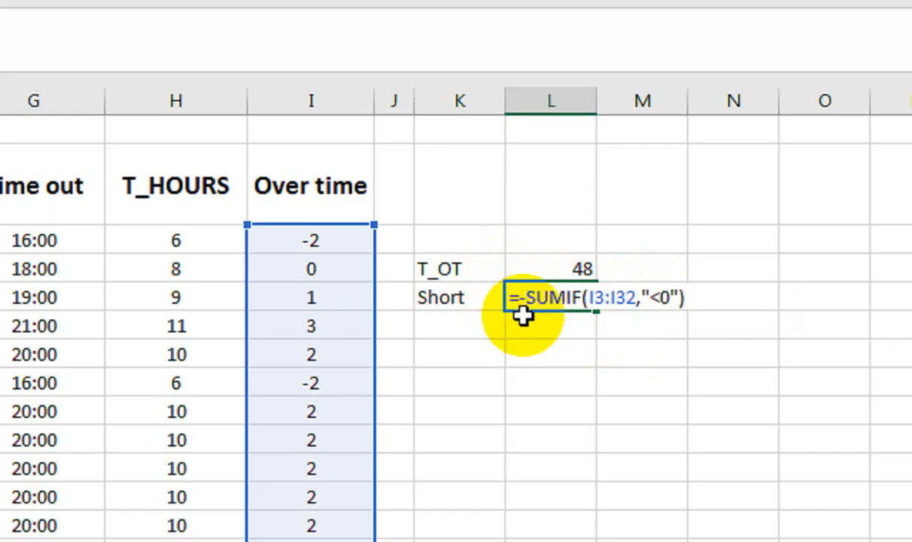
pyautogui.press('Return')
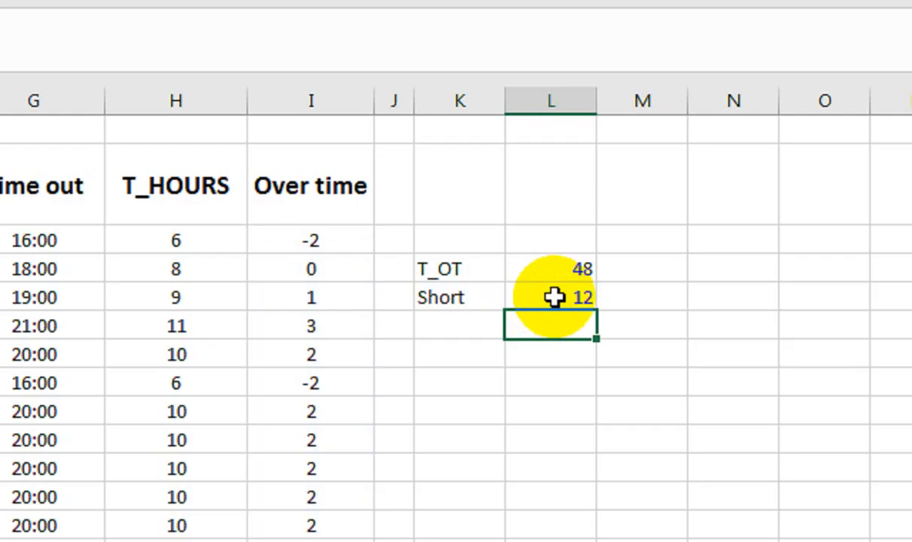
pyautogui.click(508, 301)
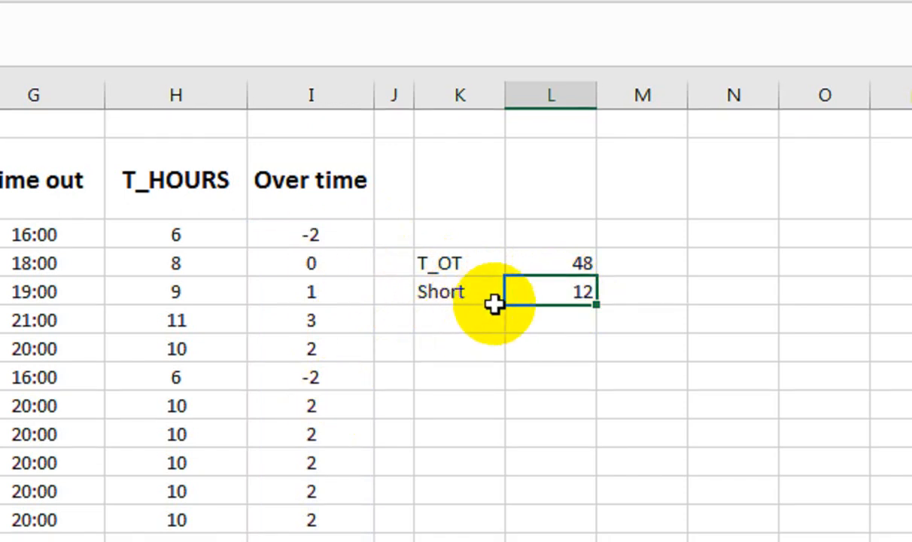
# Enter the label T_h in K6 below Short
pyautogui.moveTo(468, 264)
pyautogui.mouseDown()
pyautogui.moveTo(468, 254)
pyautogui.moveTo(469, 278)
pyautogui.mouseUp()
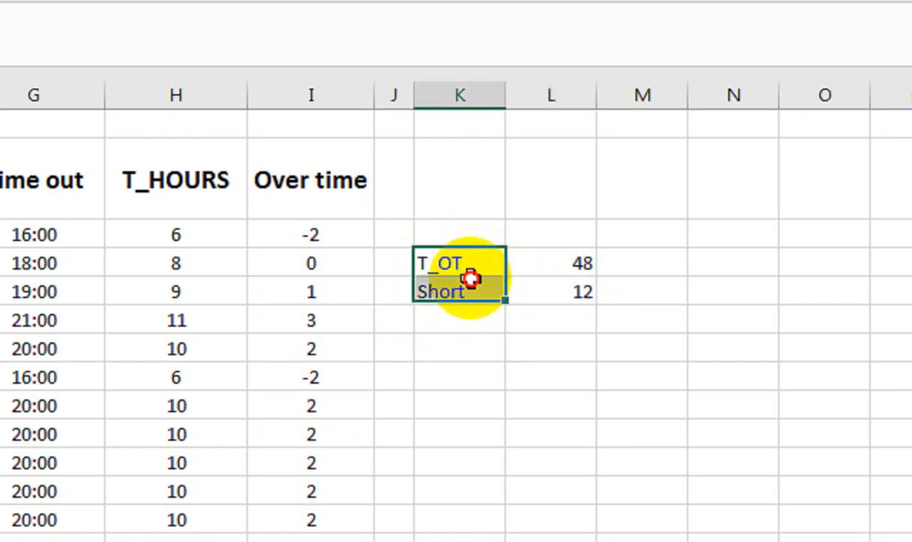
pyautogui.click(449, 328)
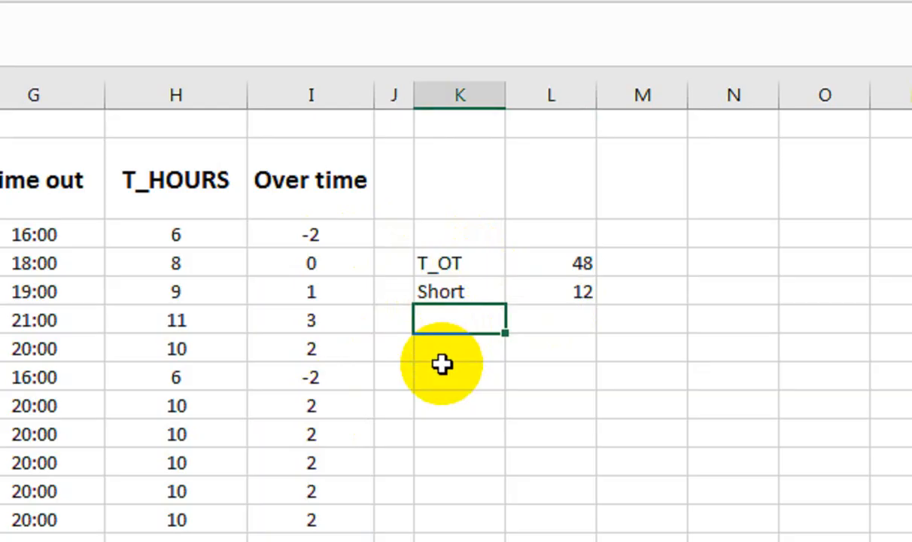
pyautogui.write('T_h')
pyautogui.press('Tab')
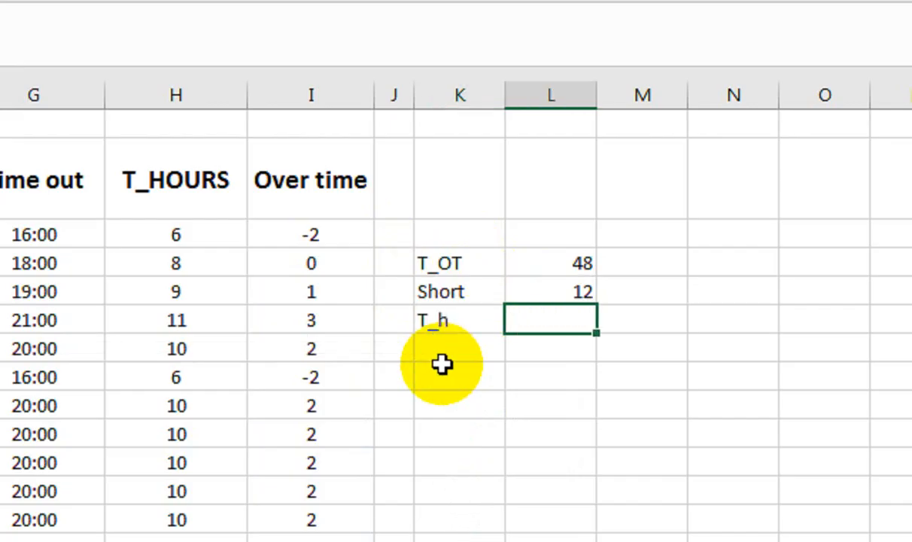
# Enter the value 8 in K2 above the summary labels
pyautogui.press('Up')
pyautogui.press('Up')
pyautogui.press('Up')
pyautogui.press('Left')
pyautogui.press('Up')
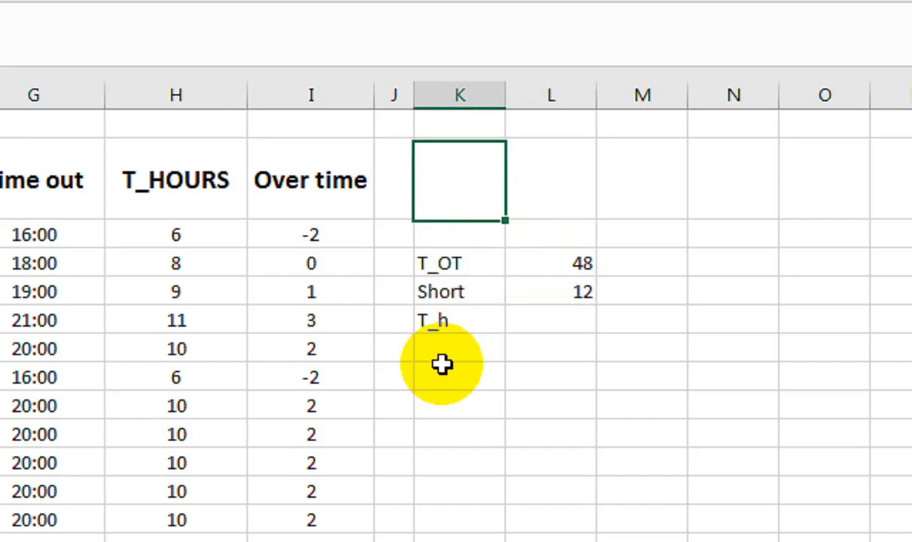
pyautogui.write('8')
pyautogui.press('Return')
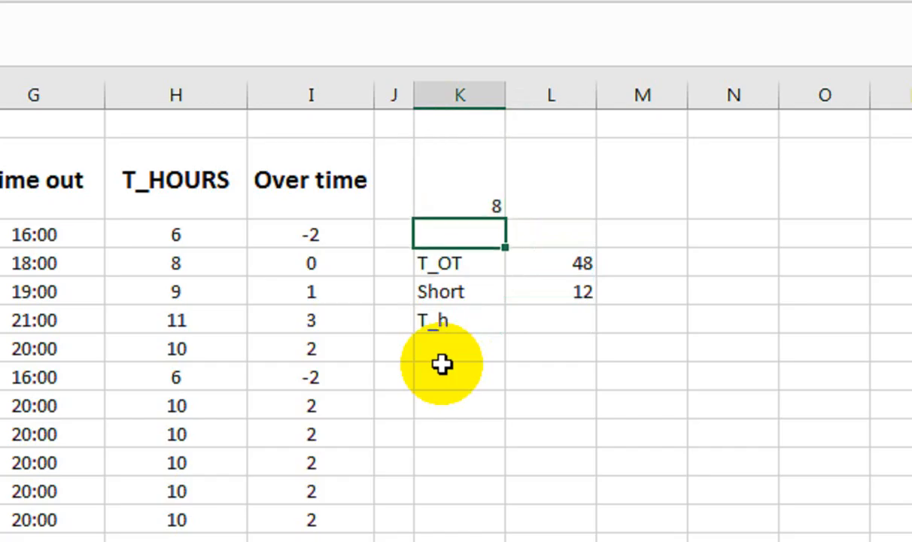
# Enter the label Fix Hours in K2 and centre it horizontally and vertically in the cell
pyautogui.hscroll(-3, 610, 228)
pyautogui.hscroll(2, 661, 186)
pyautogui.click(623, 197)
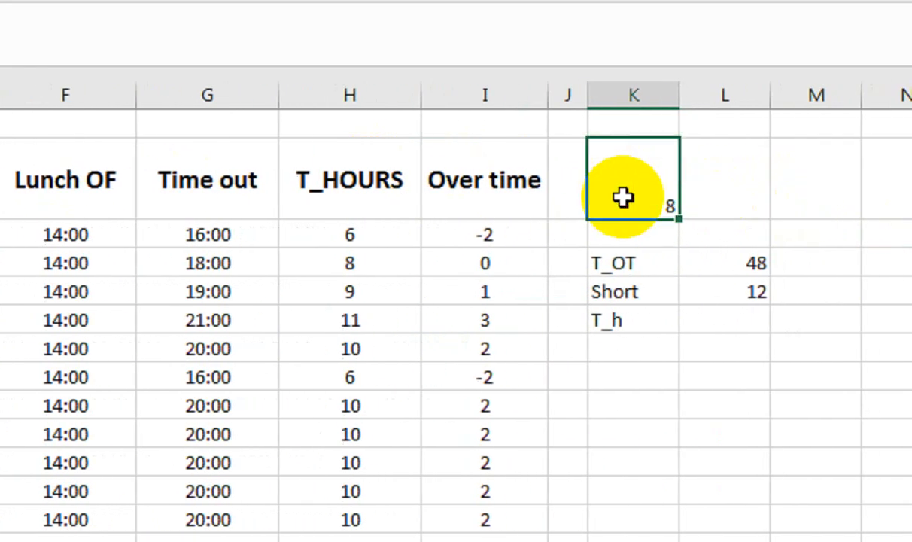
pyautogui.write('fi')
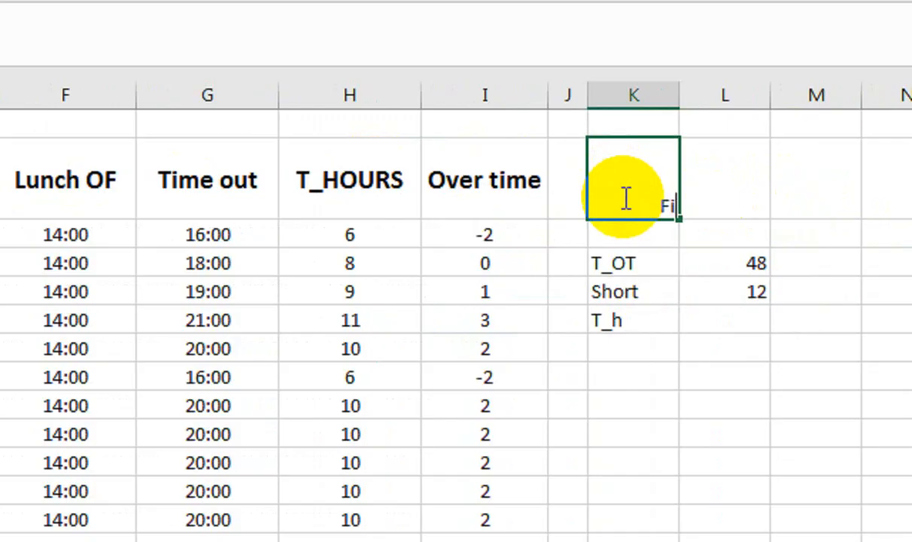
pyautogui.write('x Hours')
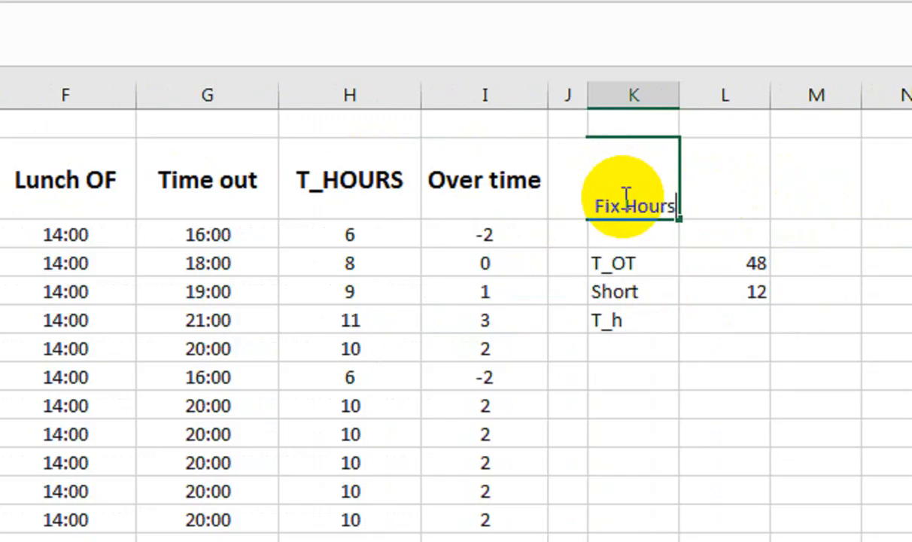
pyautogui.press('Return')
pyautogui.click(623, 197)
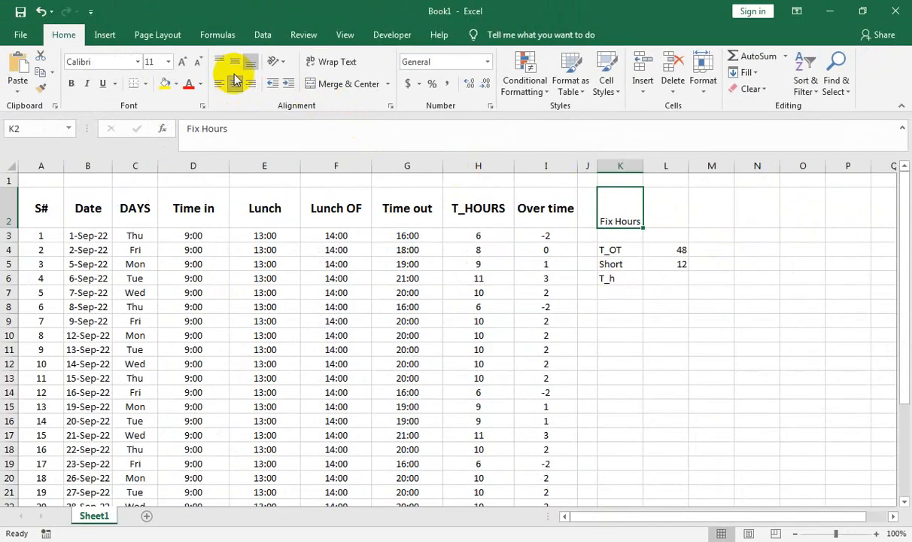
pyautogui.click(235, 62)
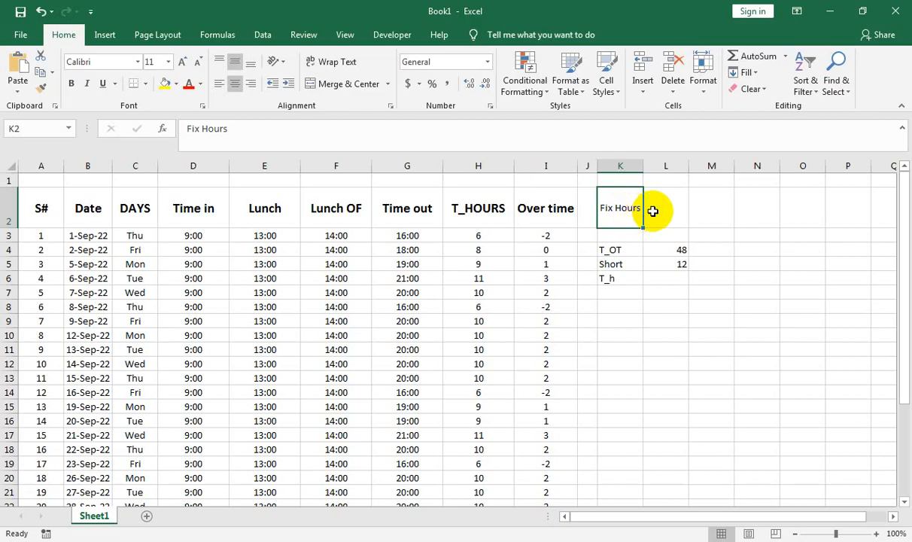
# Enter 8 in L2 beside Fix Hours, centred both ways at font size 20
pyautogui.click(653, 210)
pyautogui.write('8')
pyautogui.press('Return')
pyautogui.click(653, 210)
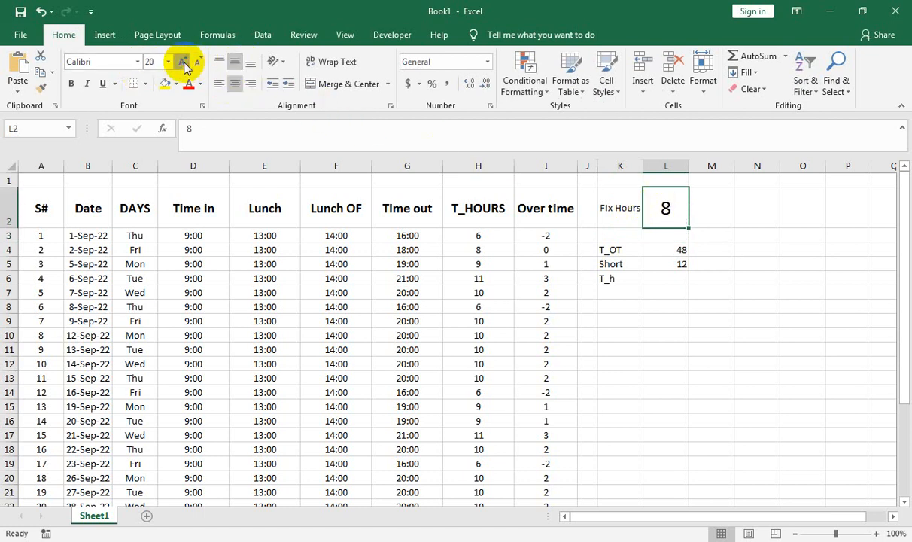
# Make the Fix Hours label bold, left-aligned and size 18, and widen column K to fit it
pyautogui.click(621, 209)
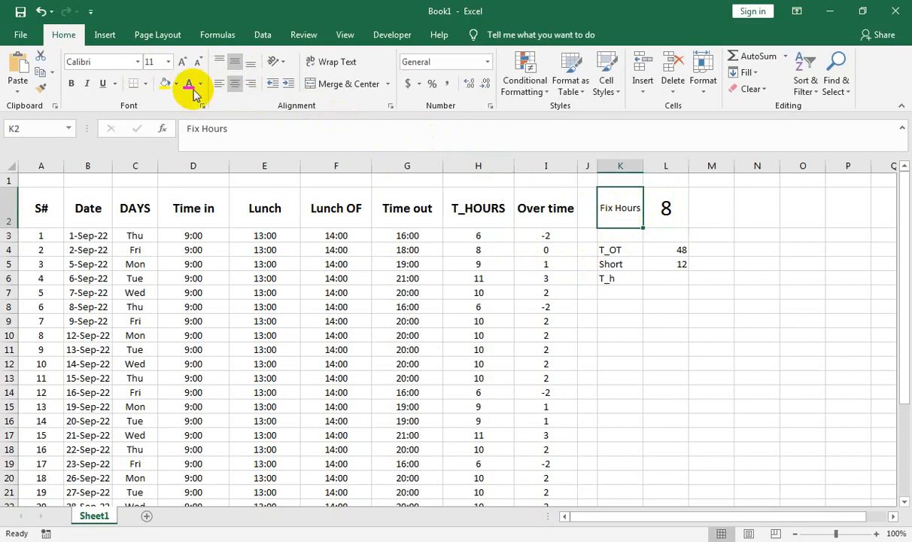
pyautogui.click(72, 84)
pyautogui.moveTo(643, 163); pyautogui.dragTo(663, 164)
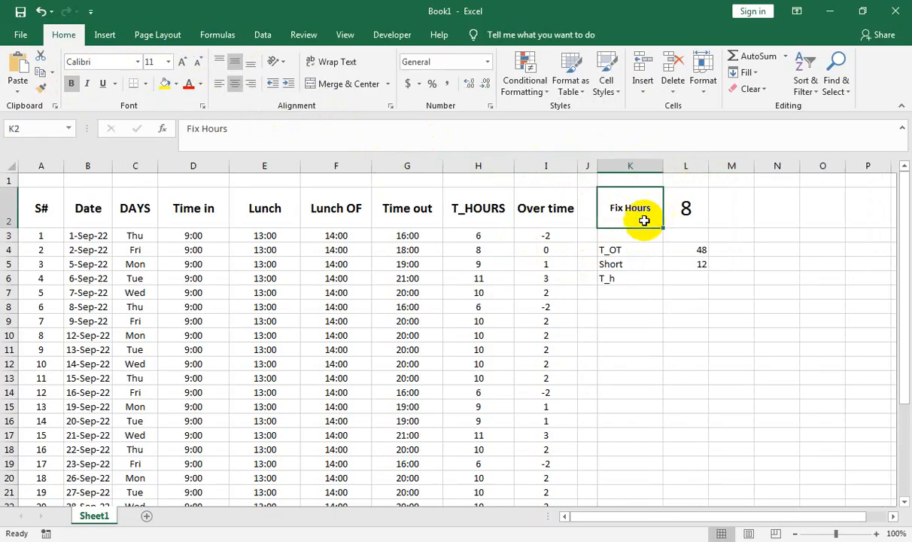
pyautogui.click(182, 61)
pyautogui.click(182, 62)
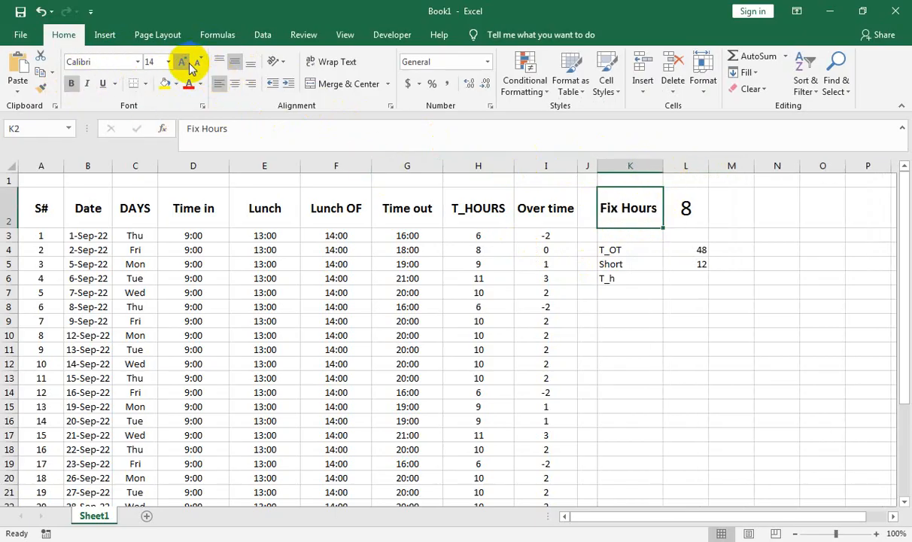
pyautogui.click(183, 62)
pyautogui.click(183, 62)
pyautogui.moveTo(663, 166); pyautogui.dragTo(671, 166)
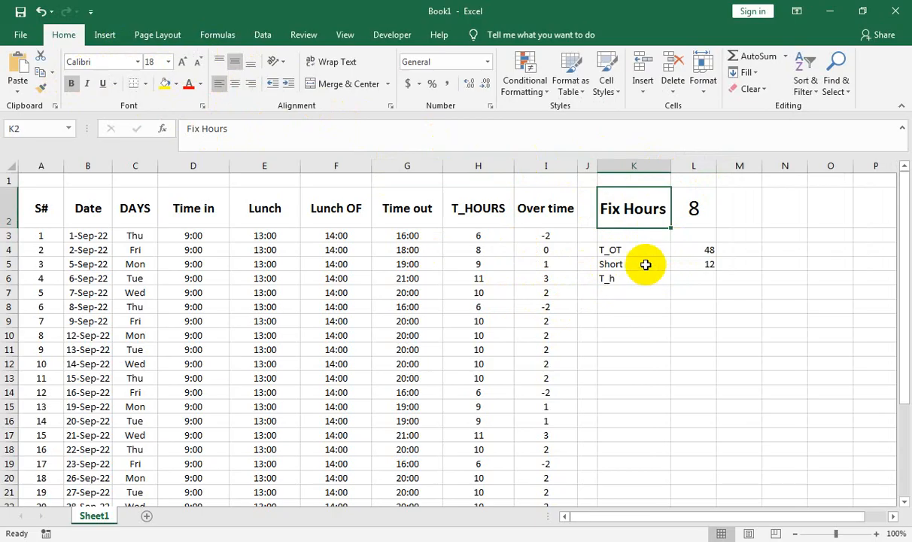
# Make the labels T_OT, Short and T_h in K4:K6 bold and increase their font size
pyautogui.moveTo(631, 250); pyautogui.dragTo(631, 276)
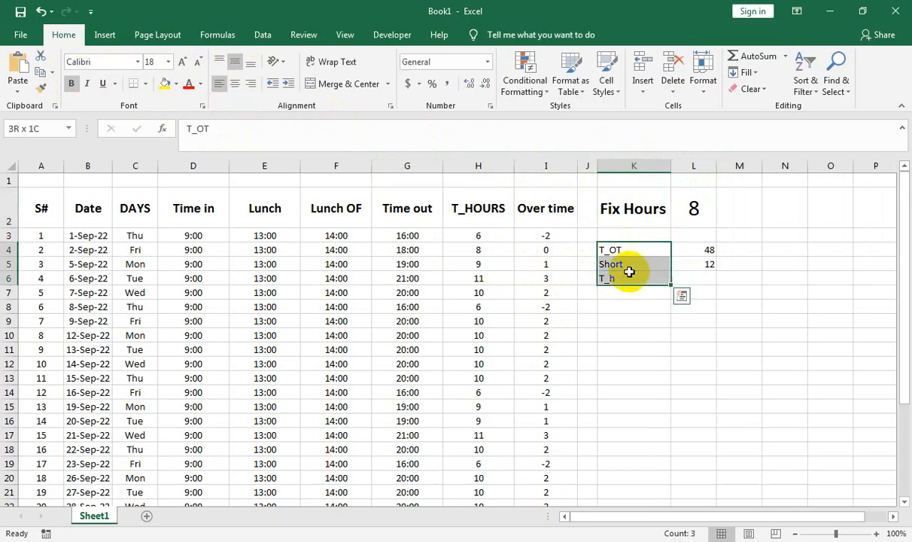
pyautogui.click(68, 83)
pyautogui.click(182, 61)
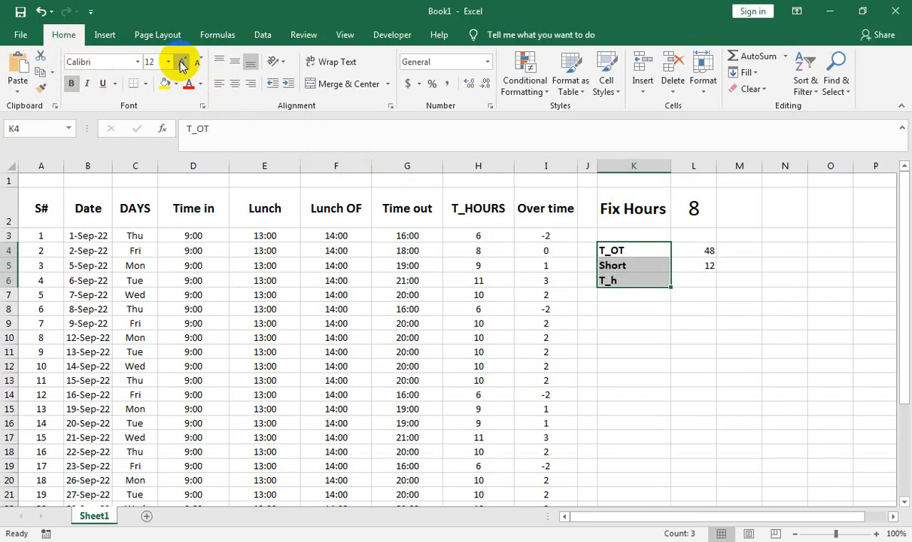
pyautogui.click(182, 61)
# Count the working days in L6 beside T_h with =COUNTA(C3:C32)
pyautogui.click(692, 283)
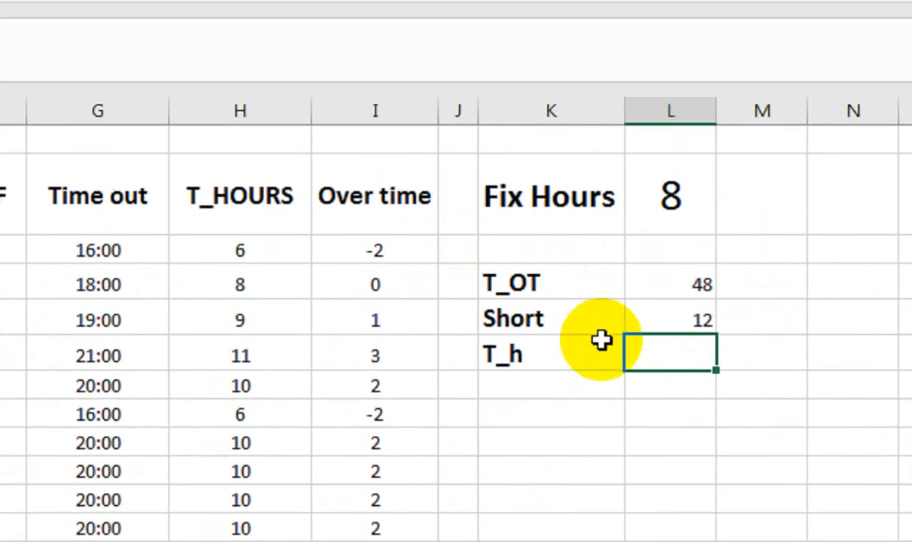
pyautogui.write('=count')
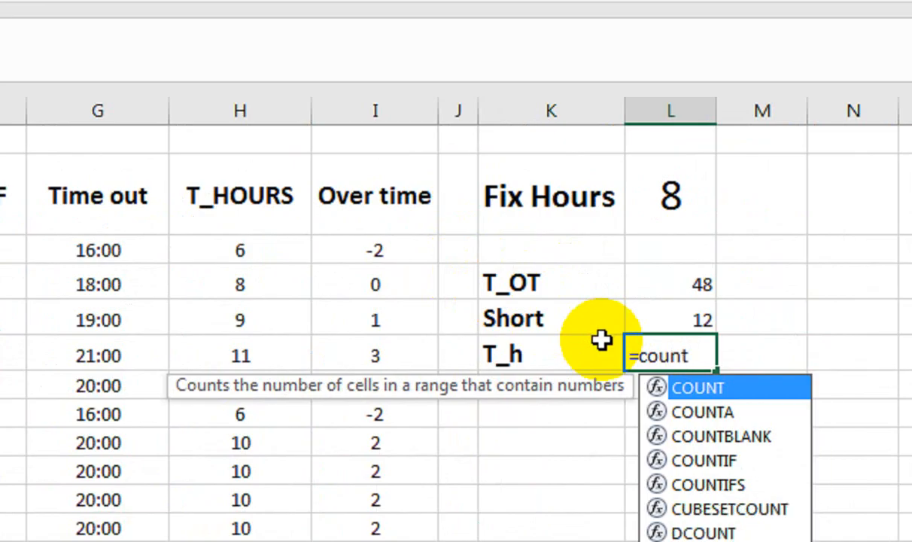
pyautogui.press('Down')
pyautogui.press('Tab')
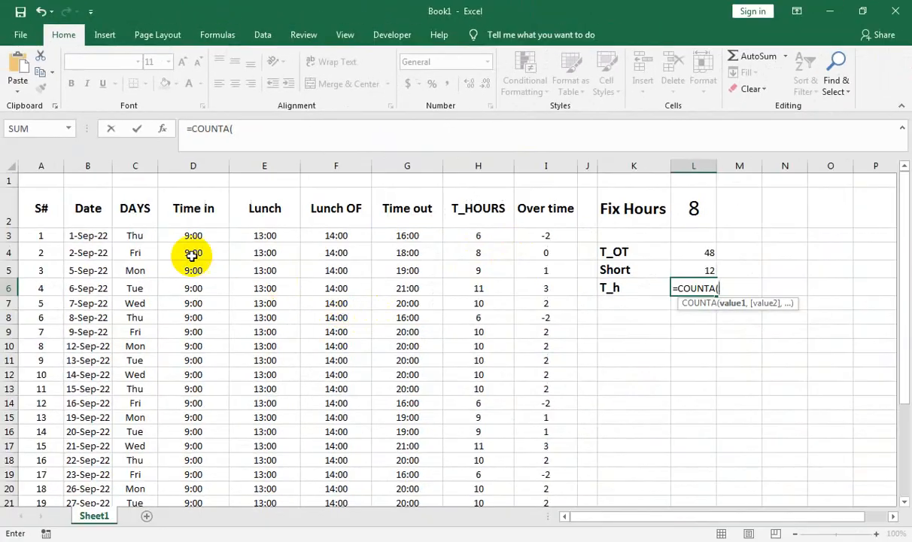
pyautogui.click(144, 236)
pyautogui.hotkey('ctrl', 'shift', 'Down')
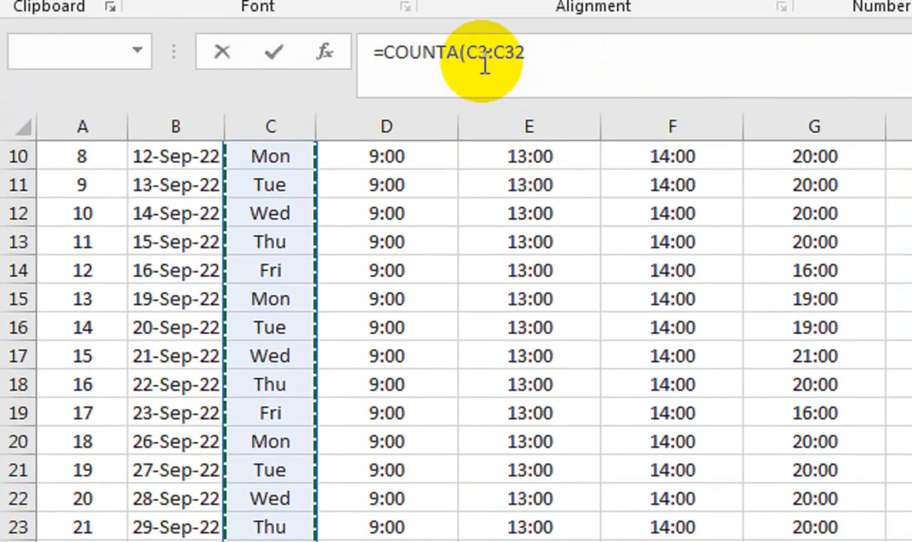
pyautogui.write(')')
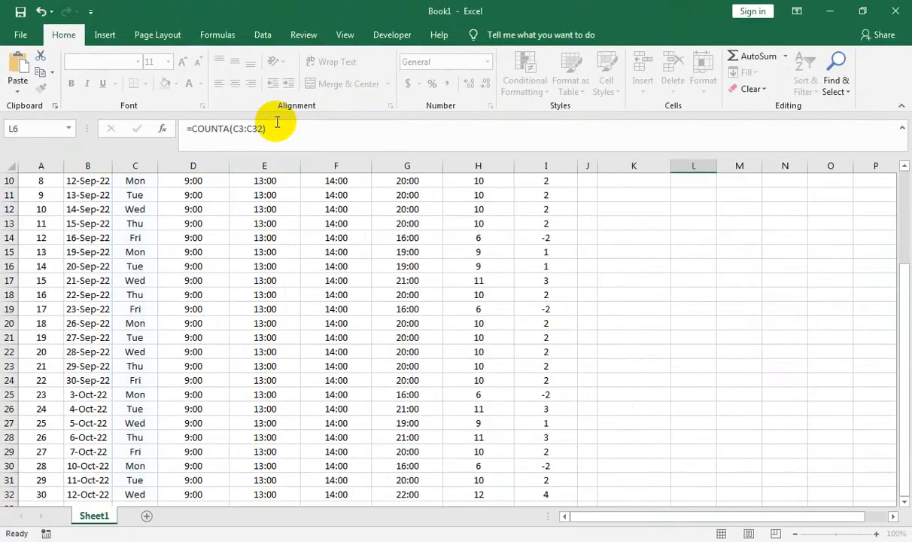
pyautogui.press('Return')
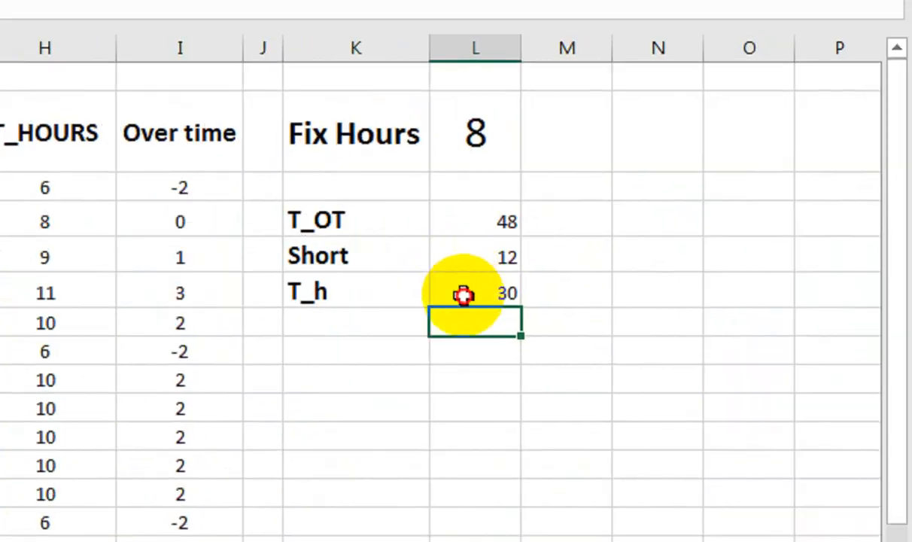
# Multiply the day count in L6 by the fixed hours, making the formula =COUNTA(C3:C32)*L2
pyautogui.click(685, 292)
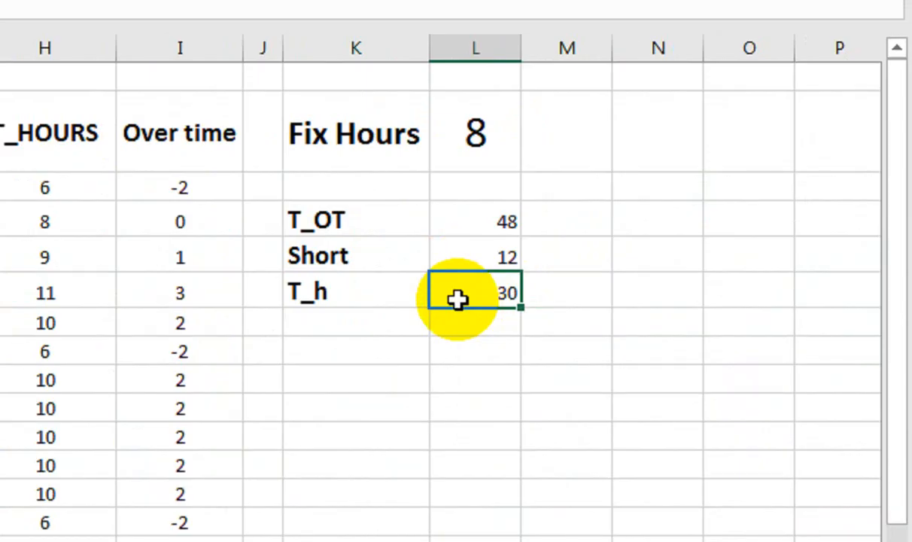
pyautogui.press('F2')
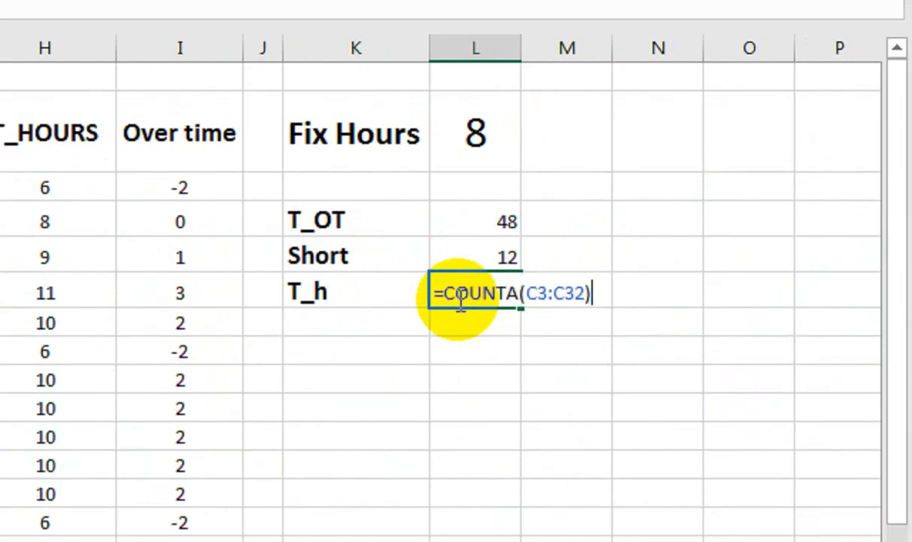
pyautogui.click(482, 140)
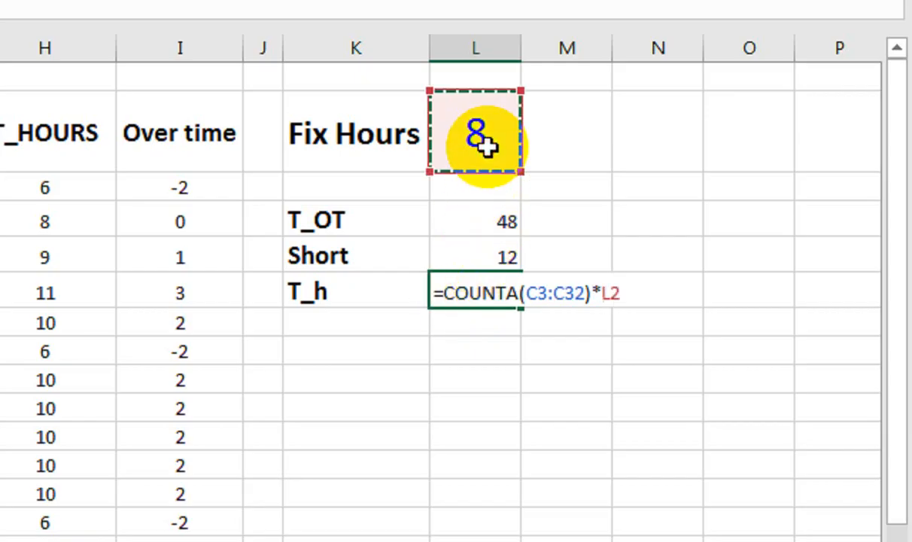
pyautogui.press('Return')
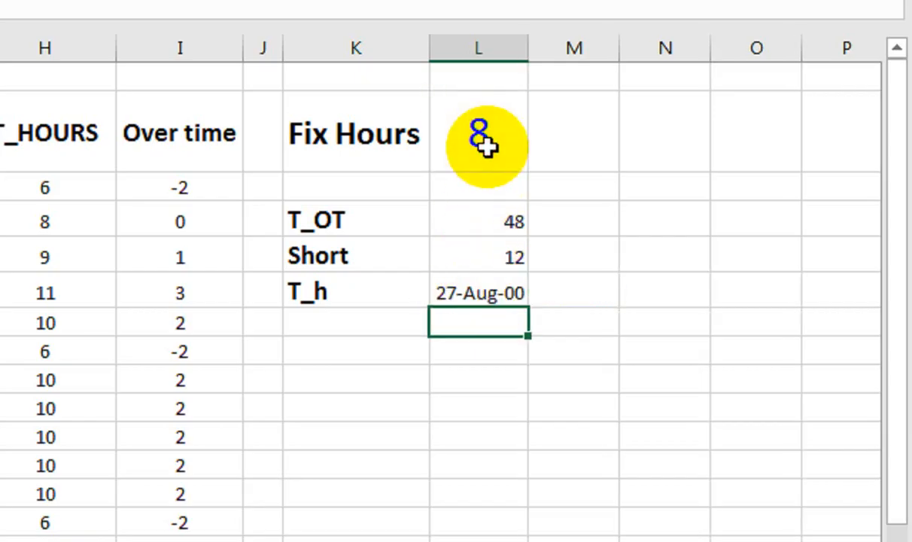
# Set the number format of the T_h total in L6 to General
pyautogui.click(488, 286)
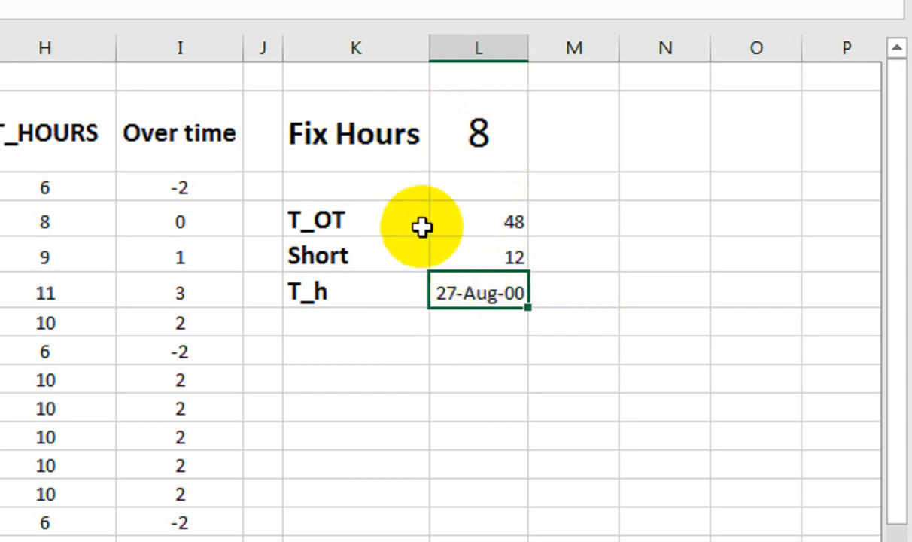
pyautogui.hotkey('ctrl', 'shift', '~')
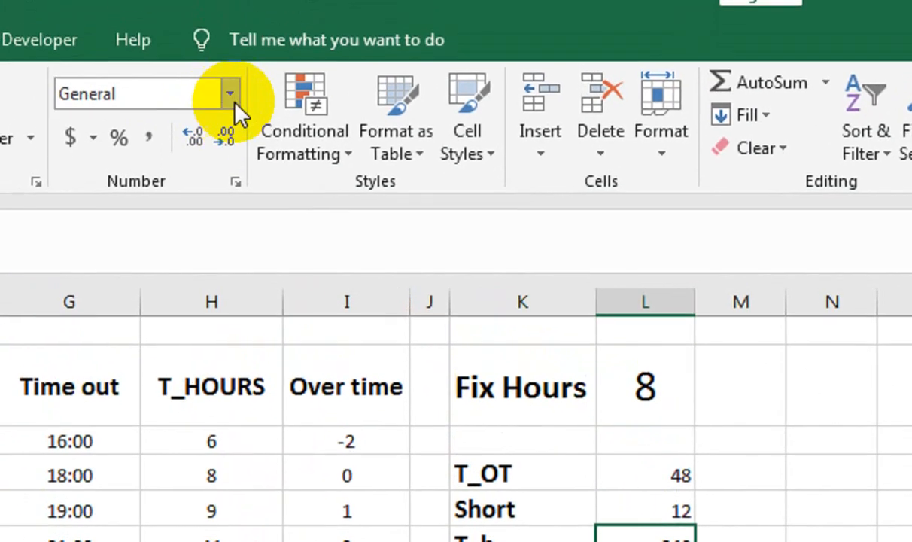
pyautogui.click(229, 96)
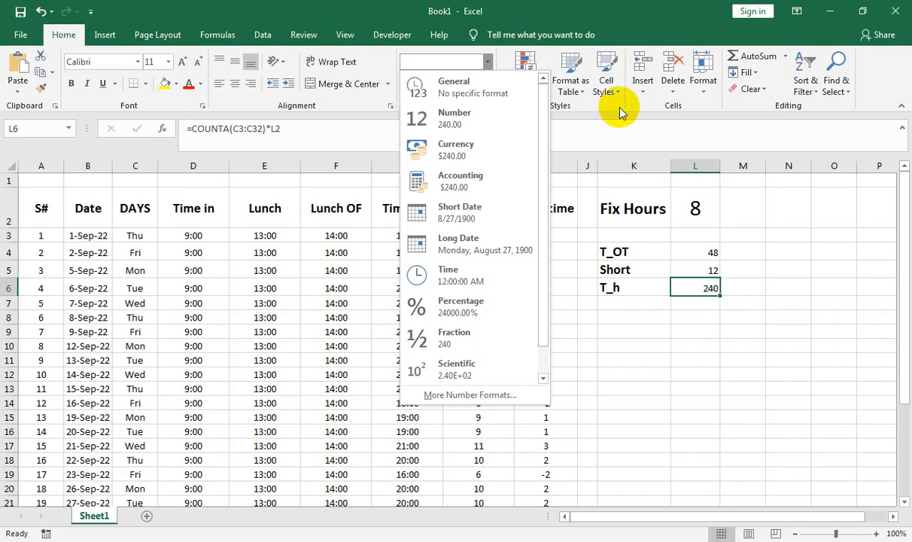
pyautogui.click(502, 214)
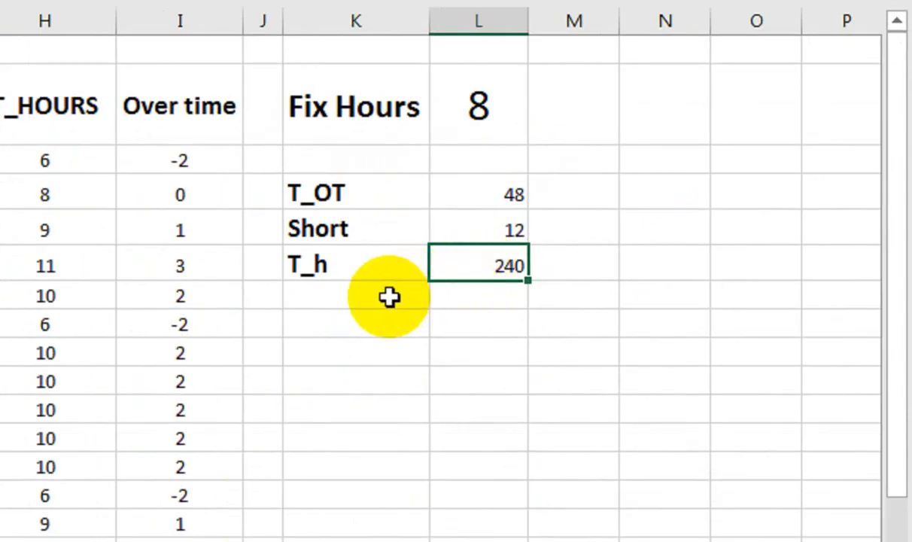
# Enter the label "attend Hours" in K7 below T_h and widen column K to fit it
pyautogui.click(492, 297)
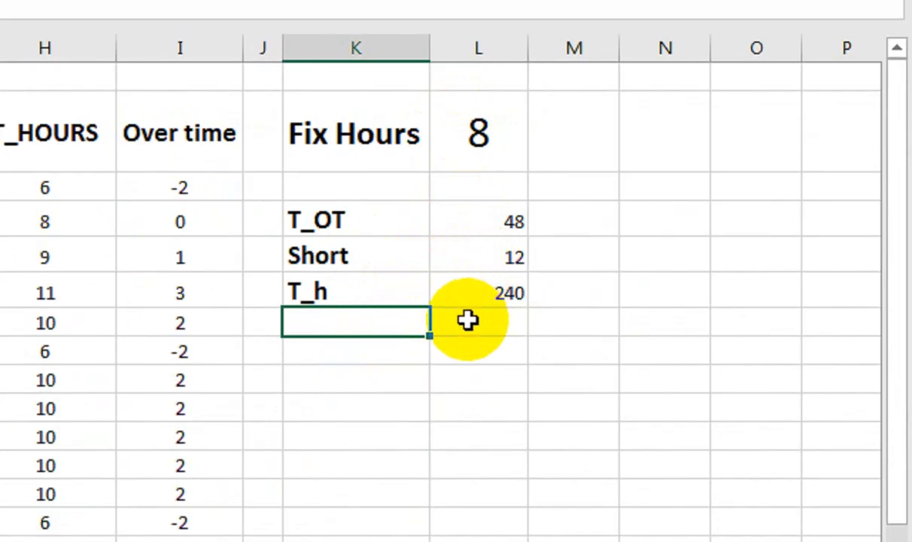
pyautogui.write('attend ')
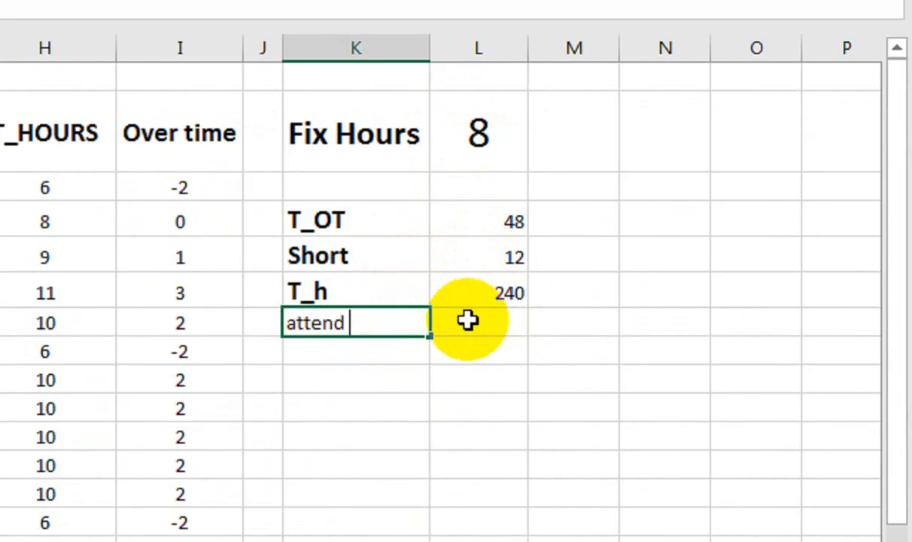
pyautogui.write('Hours')
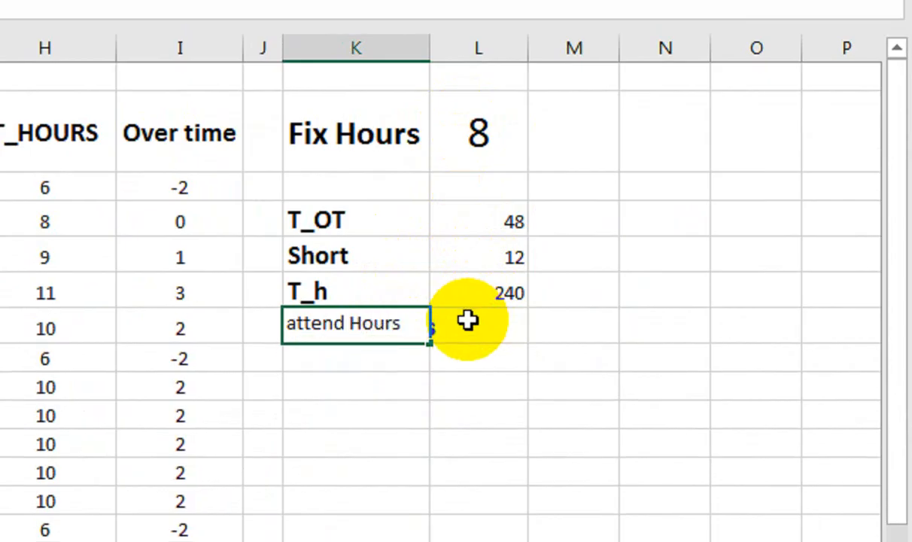
pyautogui.press('Return')
pyautogui.press('Up')
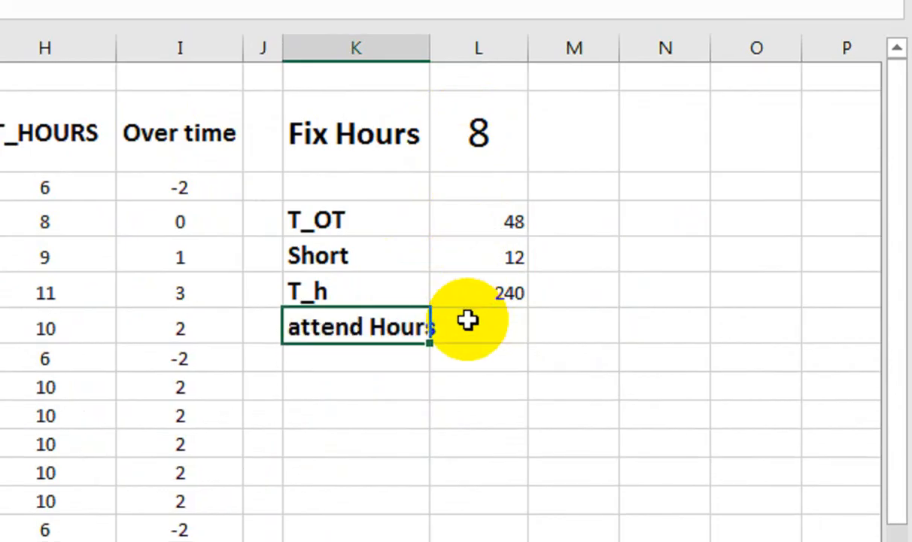
pyautogui.hotkey('alt', 'h')
pyautogui.write('oi')
# Replace the label in K7 with "Net Hours"
pyautogui.write('Hour')
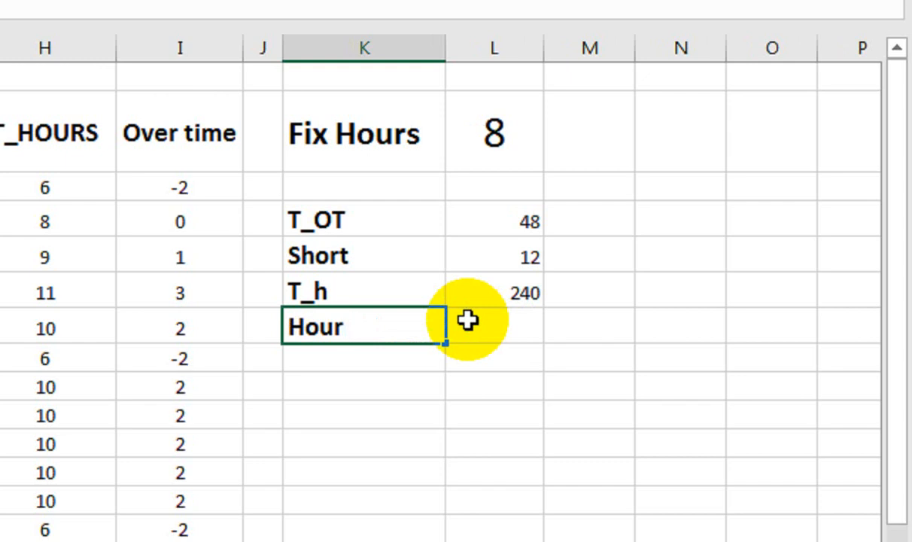
pyautogui.press('BackSpace')
pyautogui.press('BackSpace')
pyautogui.press('BackSpace')
pyautogui.press('BackSpace')
pyautogui.press('BackSpace')
pyautogui.write('N')
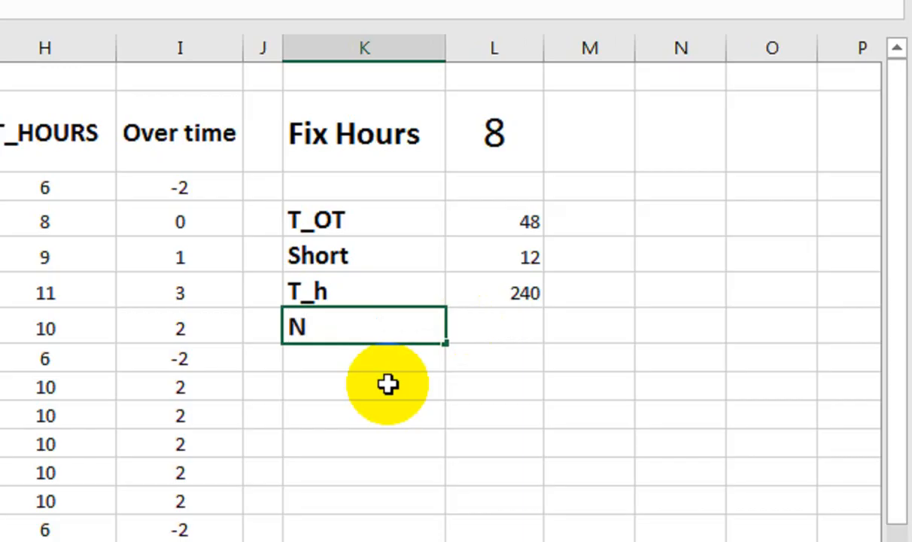
pyautogui.write('et Hours')
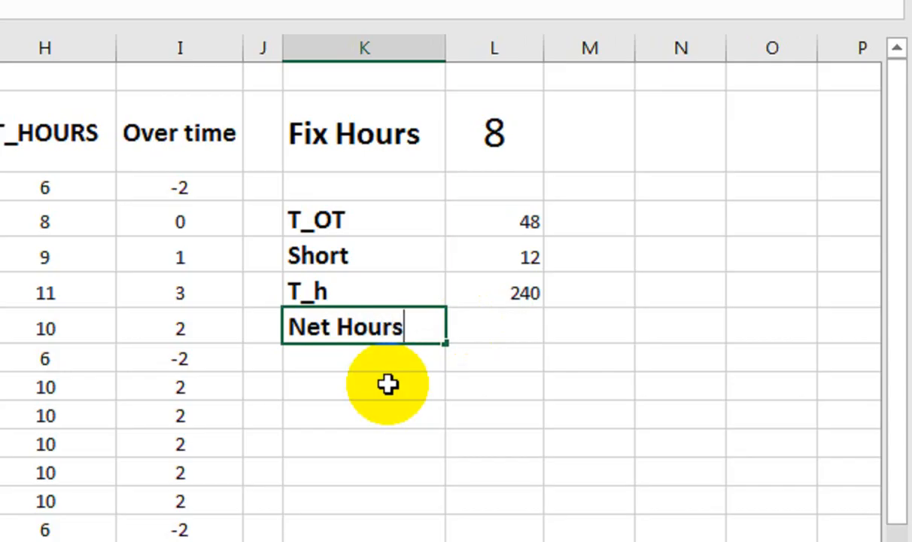
# Calculate the net hours in L7 by subtracting the short hours from T_h with =L6-L5
pyautogui.press('Tab')
pyautogui.write('=')
pyautogui.press('Up')
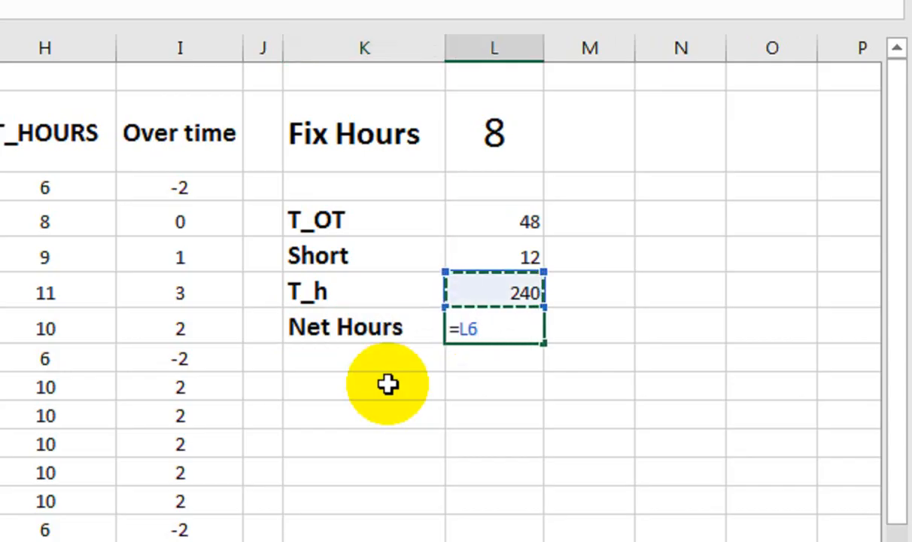
pyautogui.write('-')
pyautogui.press('Up')
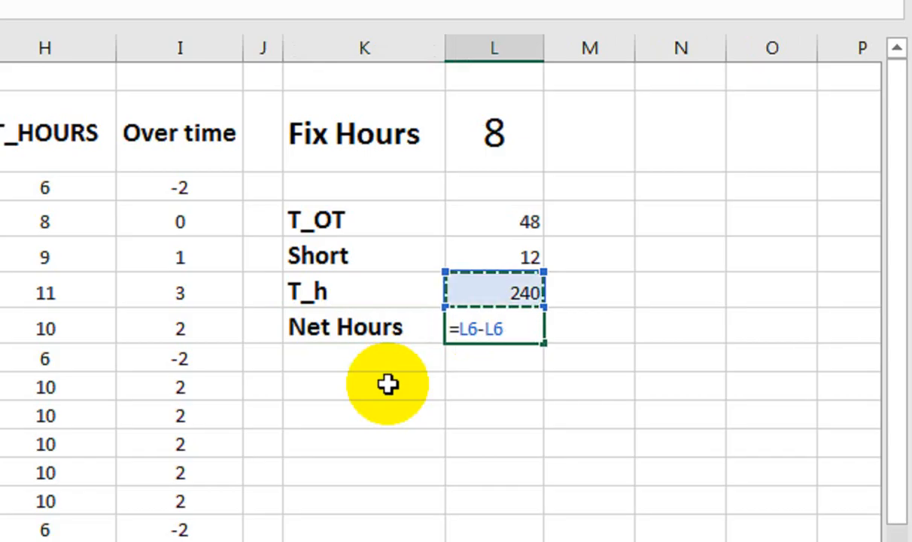
pyautogui.press('Up')
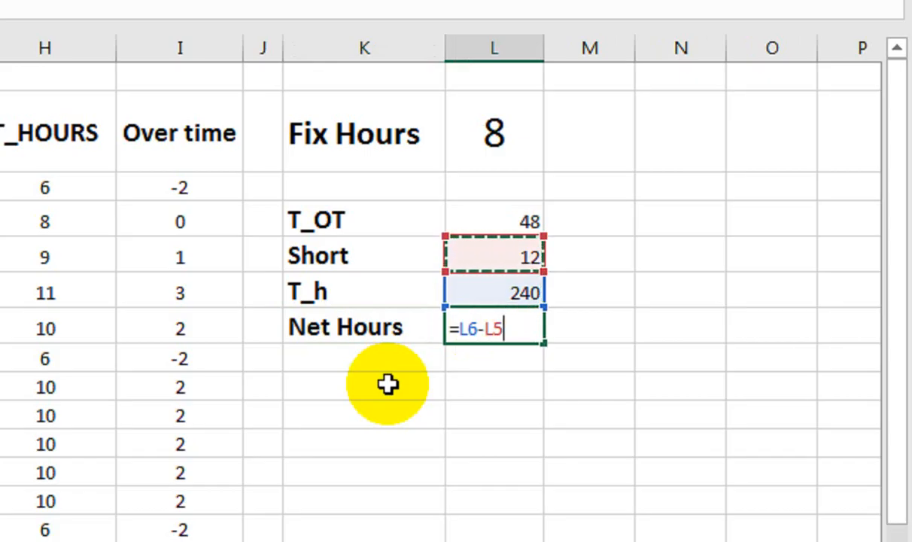
pyautogui.press('Return')
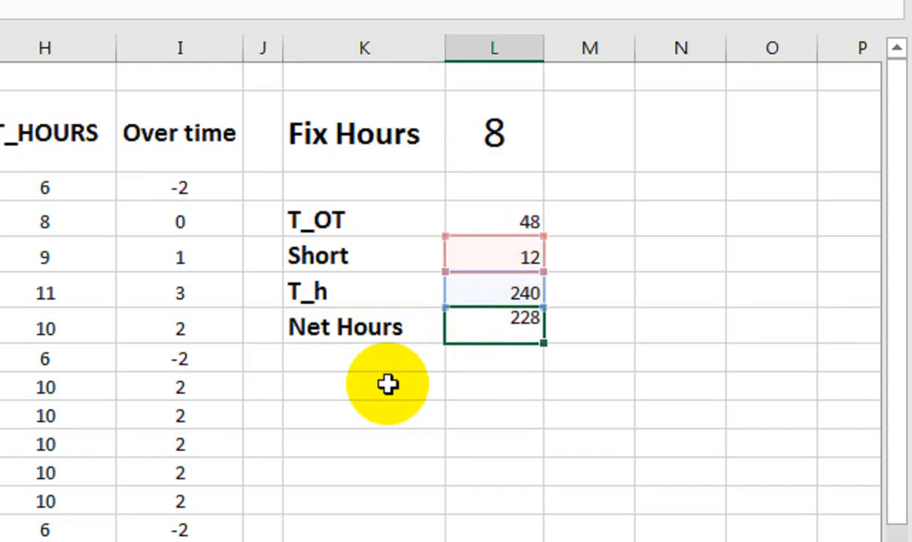
pyautogui.press('Left')
pyautogui.press('Up')
pyautogui.press('Right')
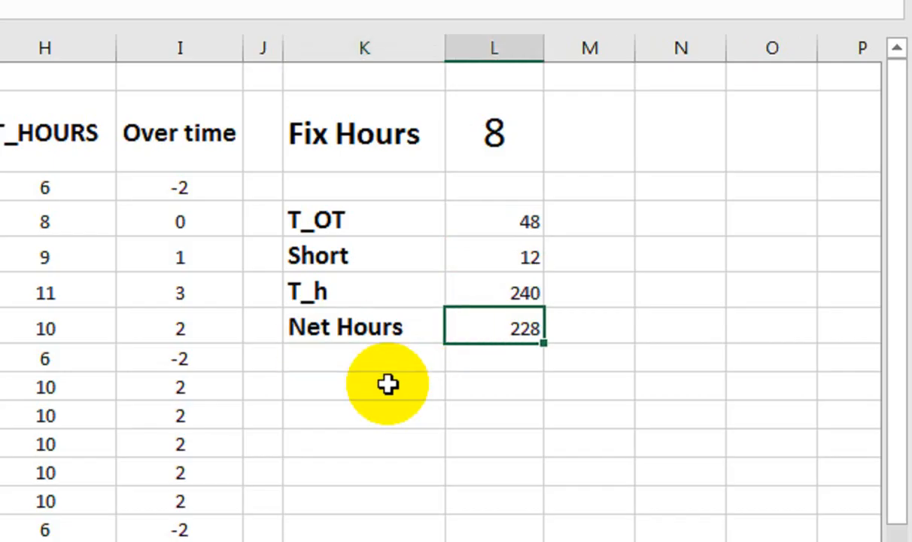
# Enter the labels "Over_ P" in K9 and "Hours Pay" in K10
pyautogui.press('Down')
pyautogui.press('Down')
pyautogui.press('Left')
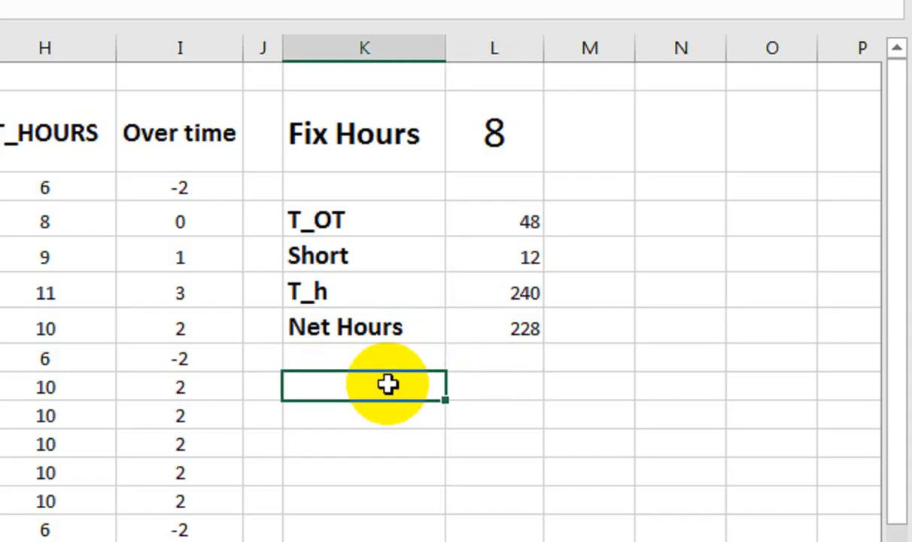
pyautogui.write('OVer ti')
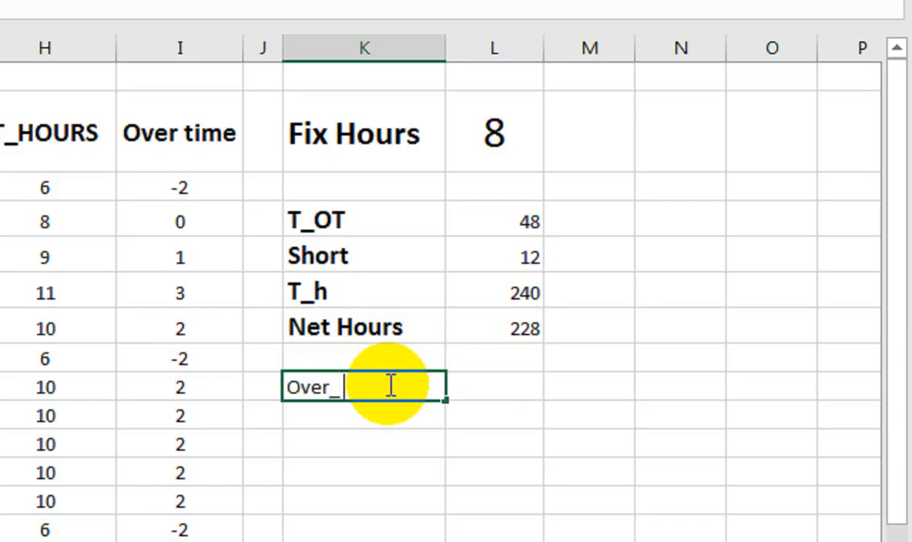
pyautogui.press('Return')
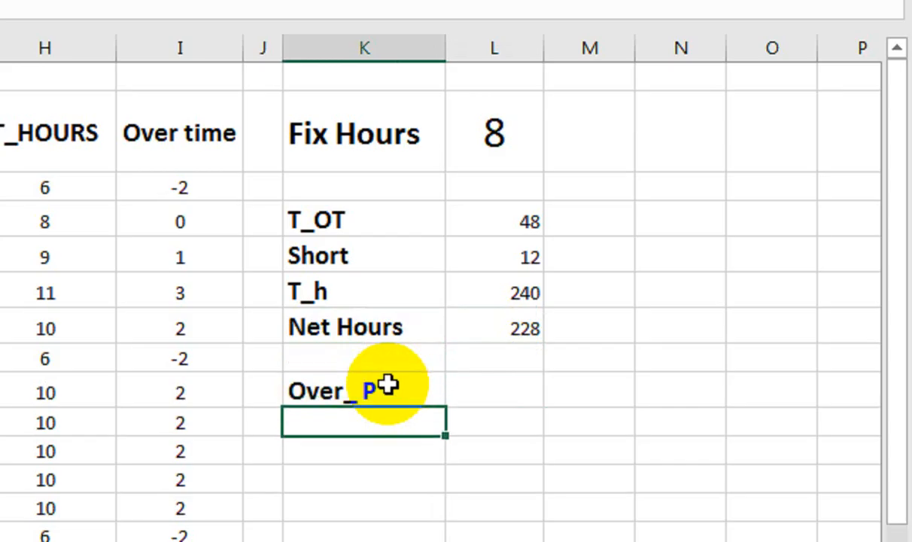
pyautogui.write('Hours')
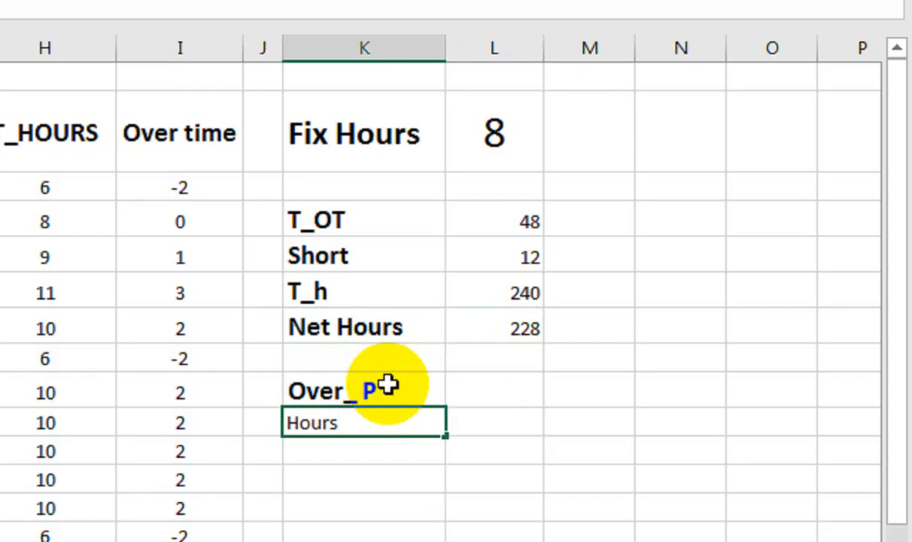
pyautogui.write(' Payu')
# Move the Over_ P and Hours Pay labels down to K11:K12
pyautogui.press('Right')
pyautogui.press('Up')
pyautogui.press('Left')
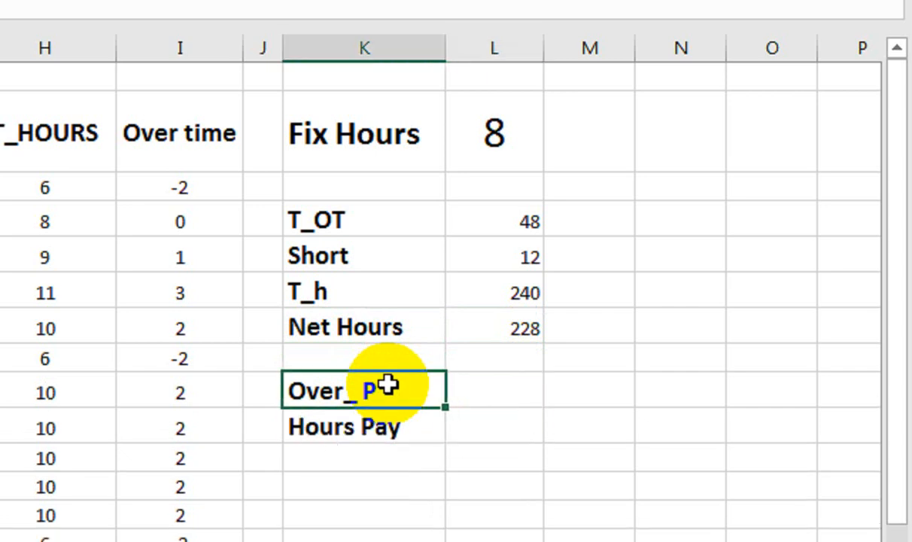
pyautogui.hotkey('shift', 'Down')
pyautogui.hotkey('ctrl', 'x')
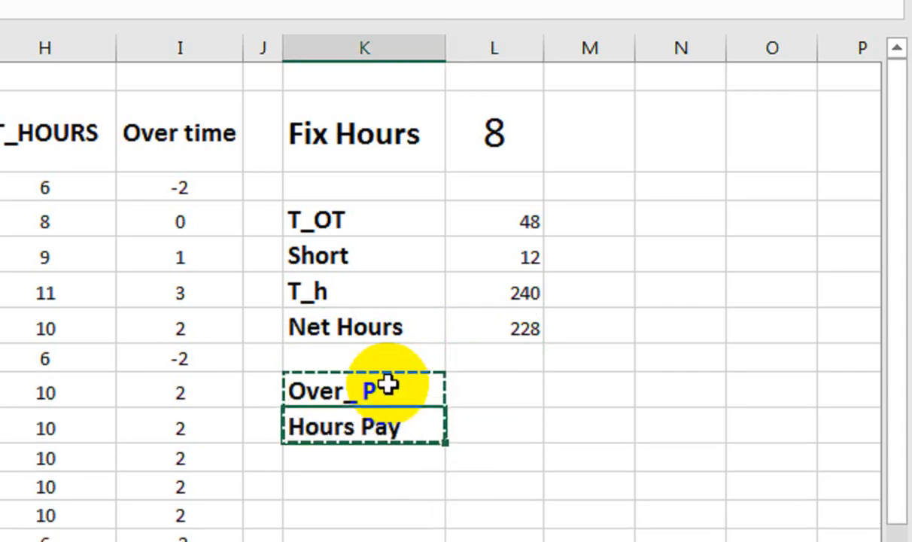
pyautogui.press('Down')
pyautogui.press('Down')
pyautogui.hotkey('ctrl', 'v')
# Add the label "Basic" in K10 above Over_ P and enter 25000 beside it in L10
pyautogui.click(387, 384)
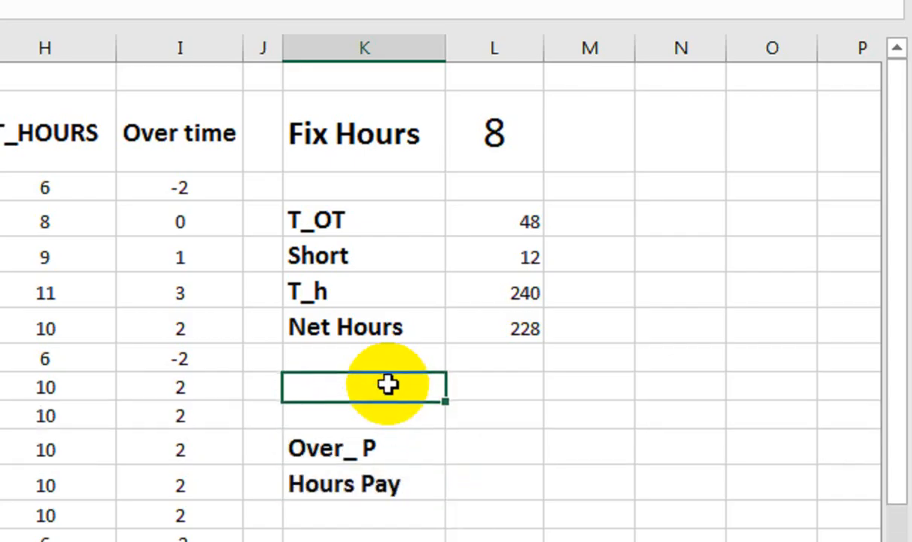
pyautogui.press('Down')
pyautogui.write('Ba')
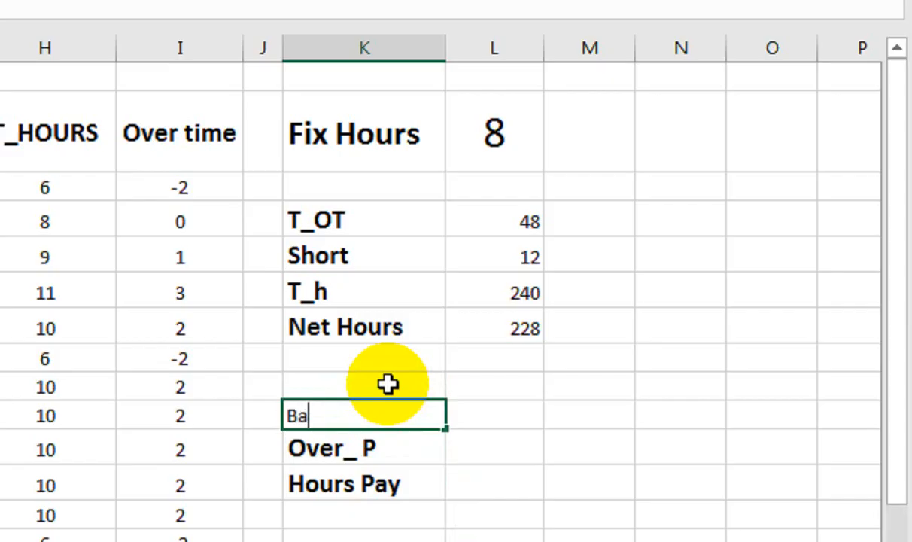
pyautogui.write('sic')
pyautogui.press('Tab')
pyautogui.press('Left')
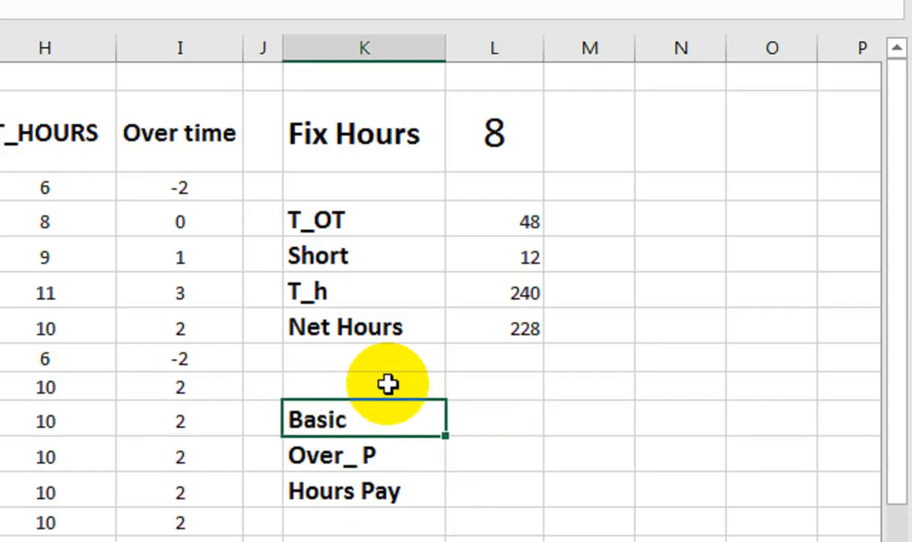
pyautogui.press('Right')
pyautogui.write('25000')
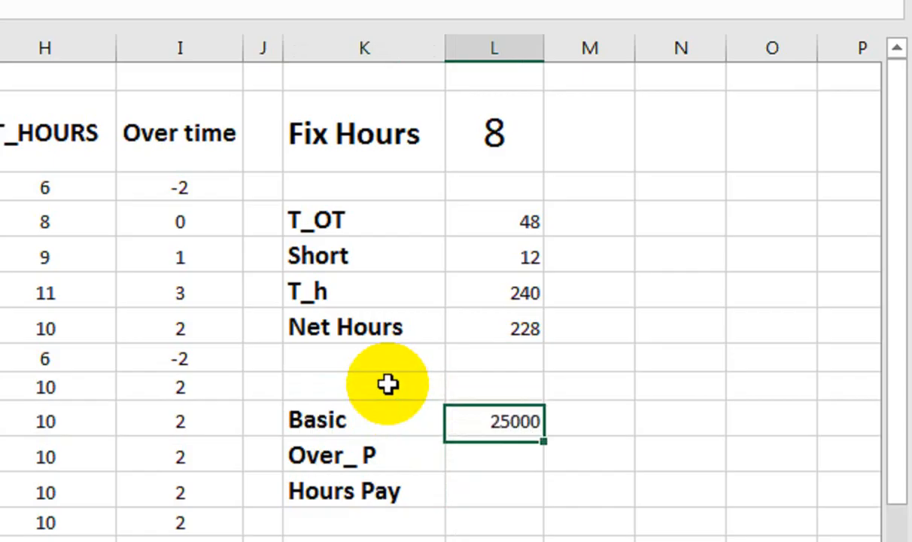
pyautogui.press('Return')
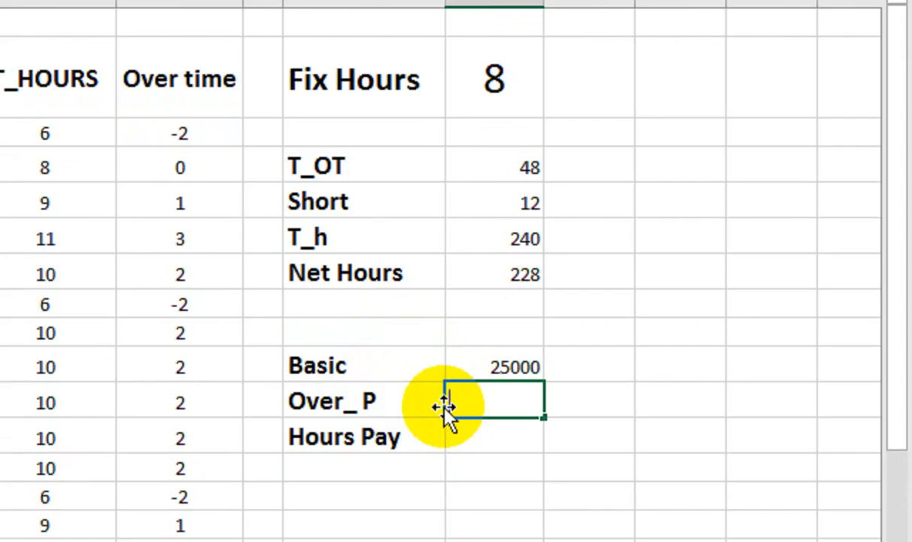
# Move the Over_ P and Hours Pay labels down to K13:K14
pyautogui.press('Down')
pyautogui.press('Left')
pyautogui.press('Up')
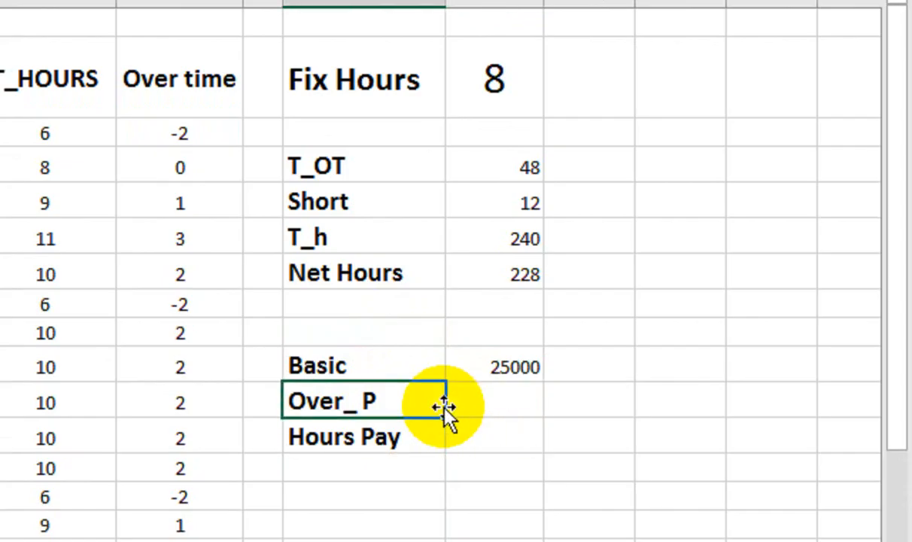
pyautogui.hotkey('shift', 'Down')
pyautogui.hotkey('ctrl', 'c')
pyautogui.press('Down')
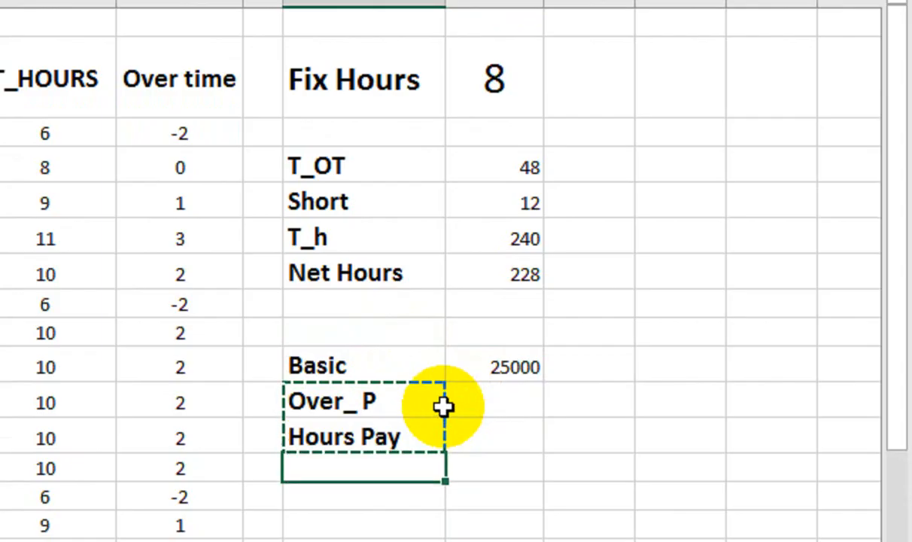
pyautogui.hotkey('ctrl', 'v')
# Enter the label "Per Hour" in K11 directly below Basic
pyautogui.click(442, 406)
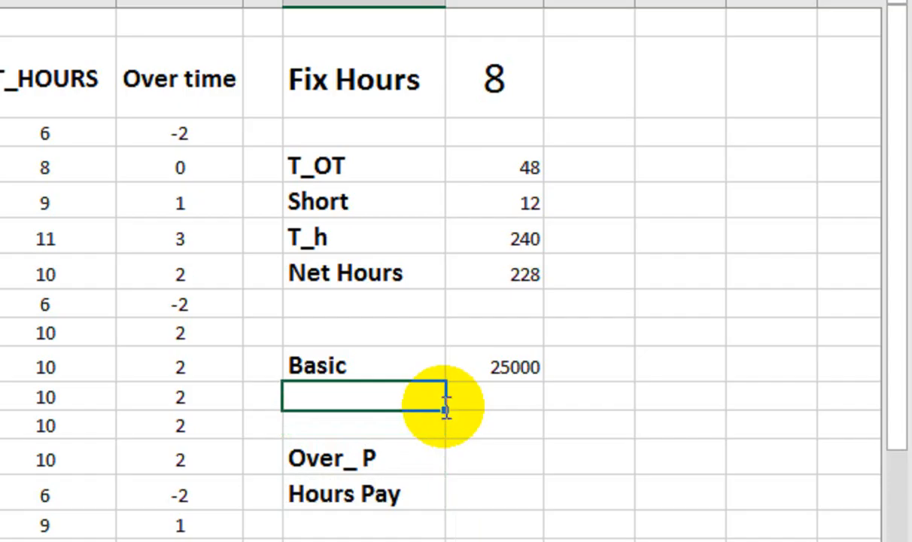
pyautogui.write('Per Hpour')
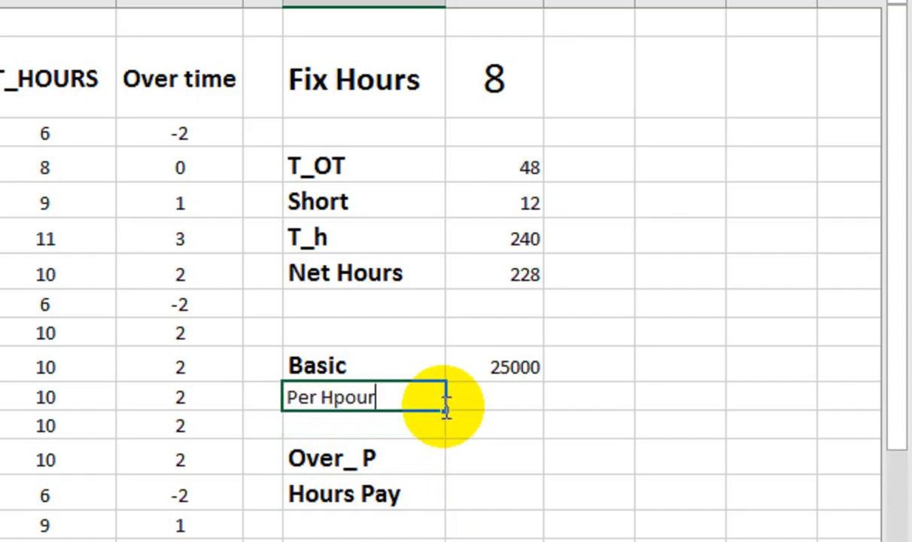
pyautogui.press('BackSpace')
pyautogui.press('BackSpace')
pyautogui.press('BackSpace')
pyautogui.press('BackSpace')
pyautogui.write('our')
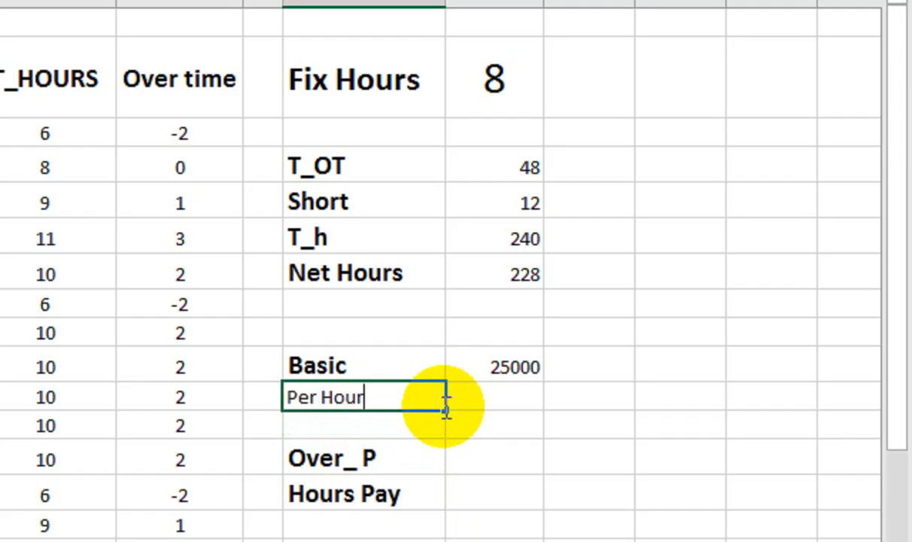
pyautogui.press('Return')
pyautogui.press('Up')
# Calculate the hourly rate in L11 from the basic pay with =L10/30/8
pyautogui.press('Right')
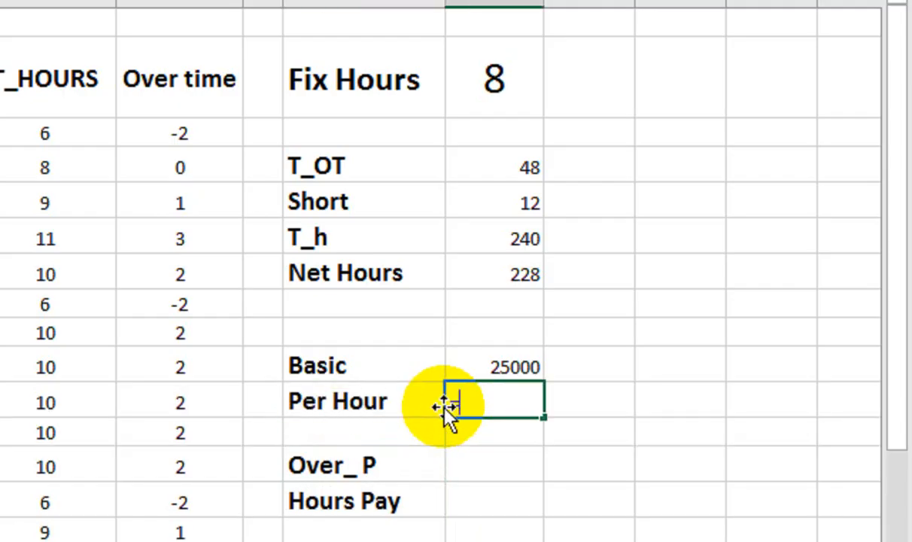
pyautogui.write('=')
pyautogui.press('Up')
pyautogui.write('/')
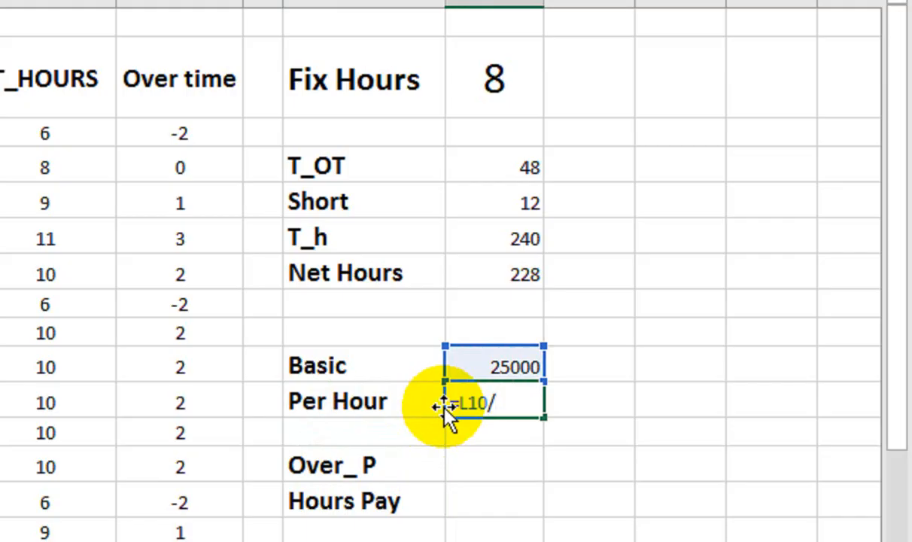
pyautogui.write('30/8')
pyautogui.press('Return')
pyautogui.press('Up')
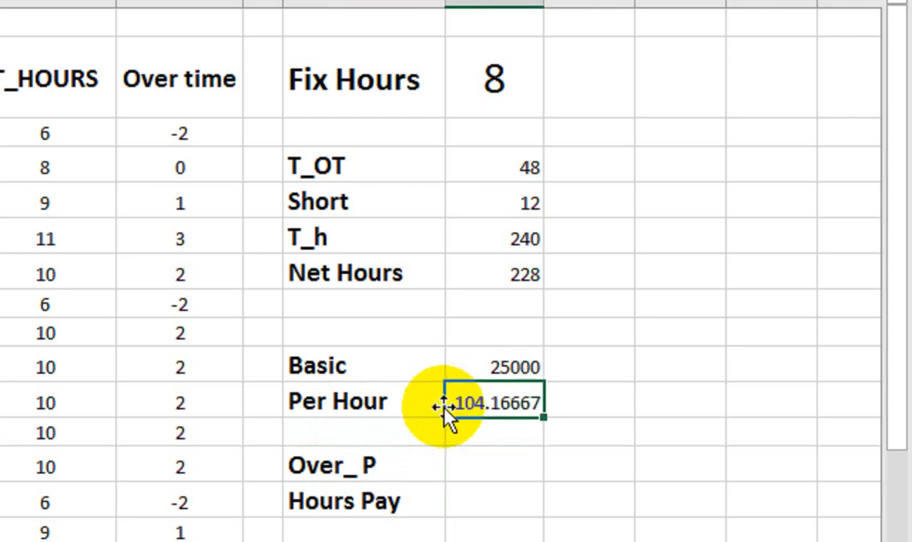
# Check the hourly rate by entering =L11*30 in M11 beside it
pyautogui.click(613, 401)
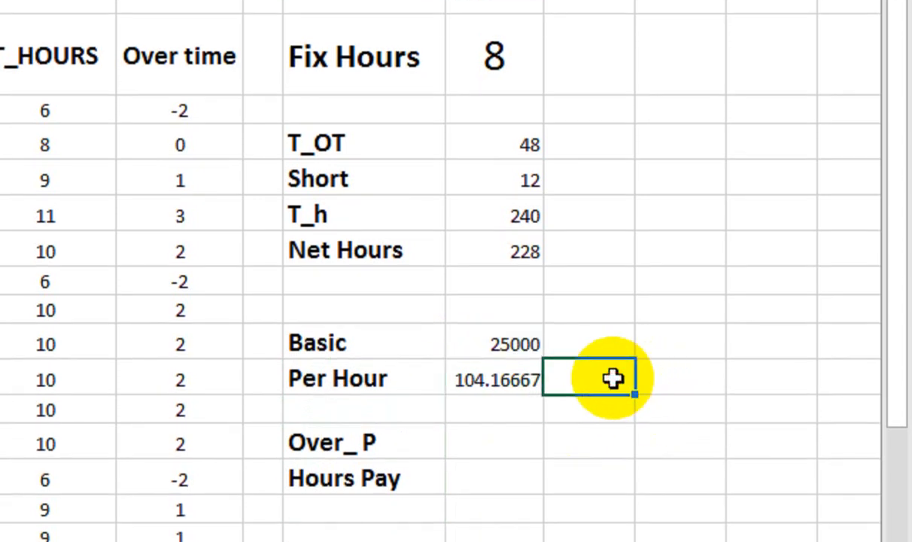
pyautogui.write('=')
pyautogui.press('Left')
pyautogui.write('*30')
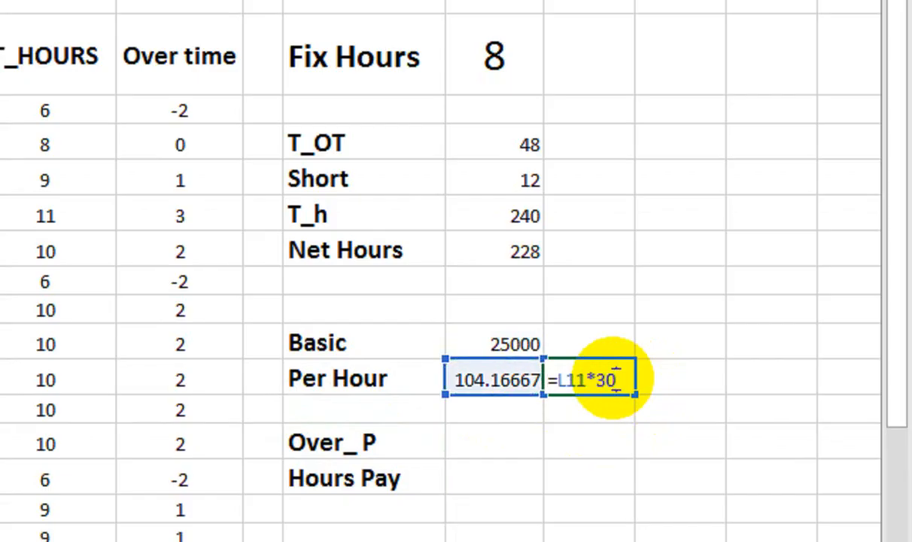
pyautogui.press('Return')
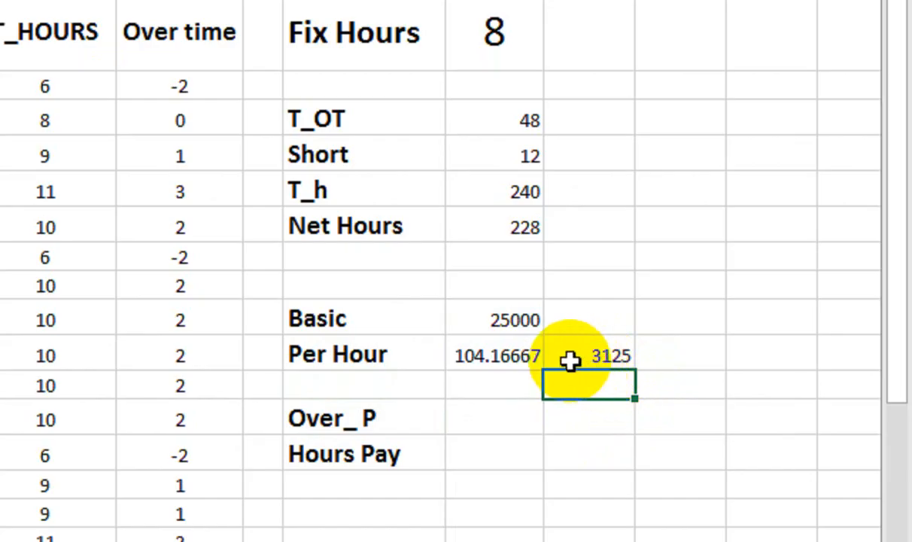
# Change the check formula in M11 to =L11*L6 and clear the cell after checking
pyautogui.click(577, 356)
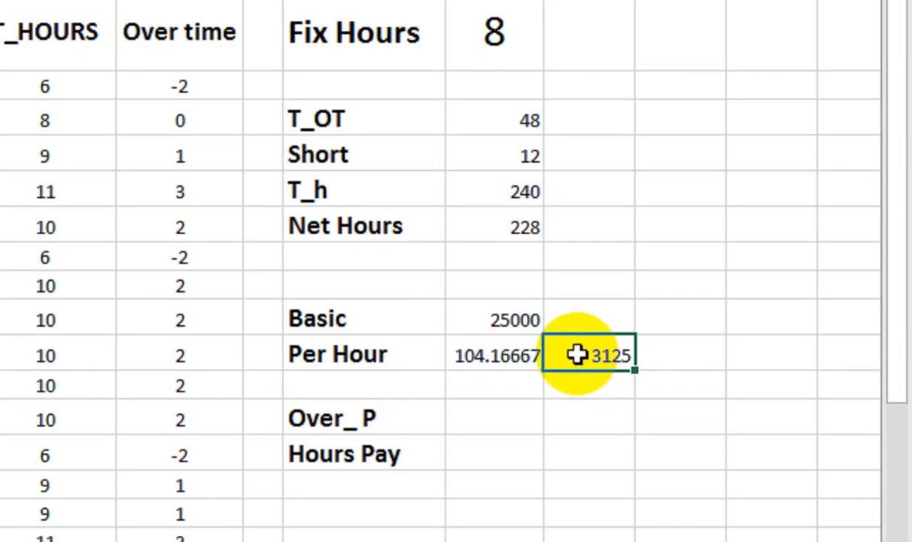
pyautogui.press('Delete')
pyautogui.hotkey('ctrl', 'z')
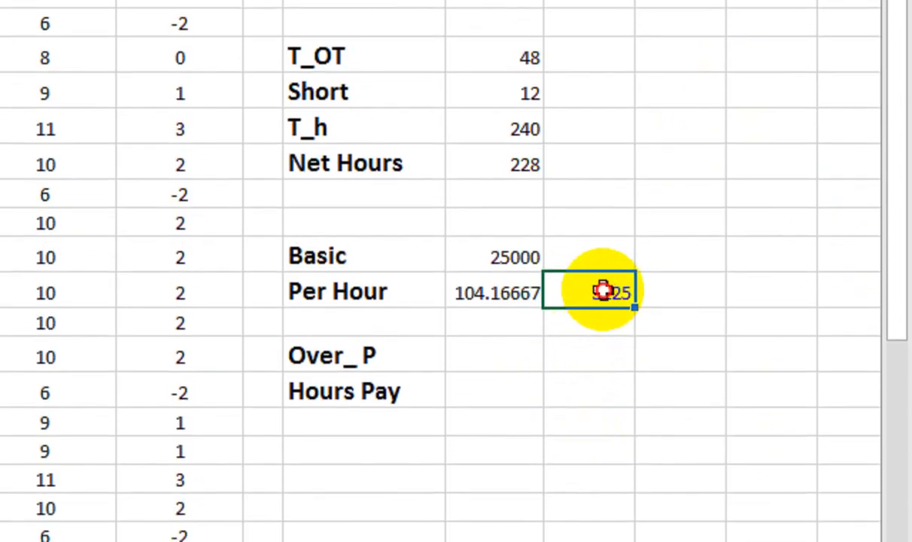
pyautogui.doubleClick(603, 291)
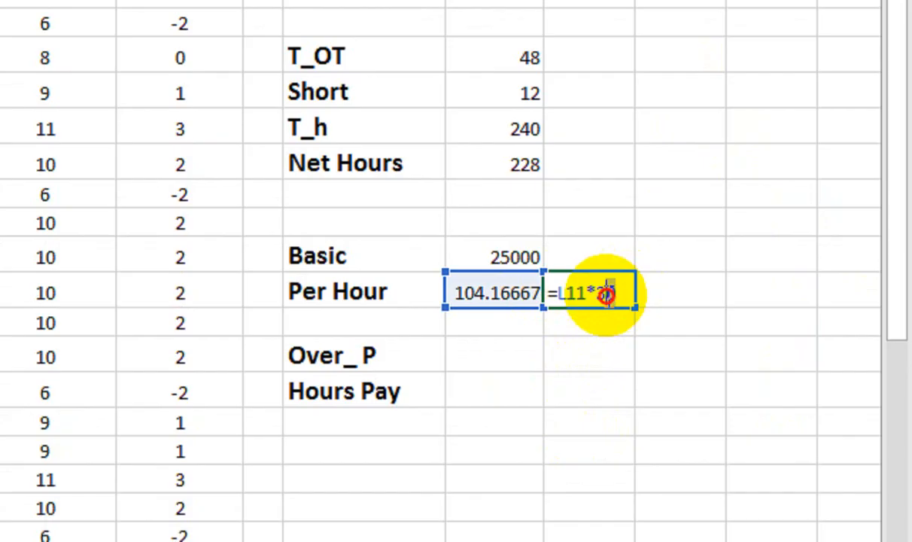
pyautogui.press('BackSpace')
pyautogui.press('BackSpace')
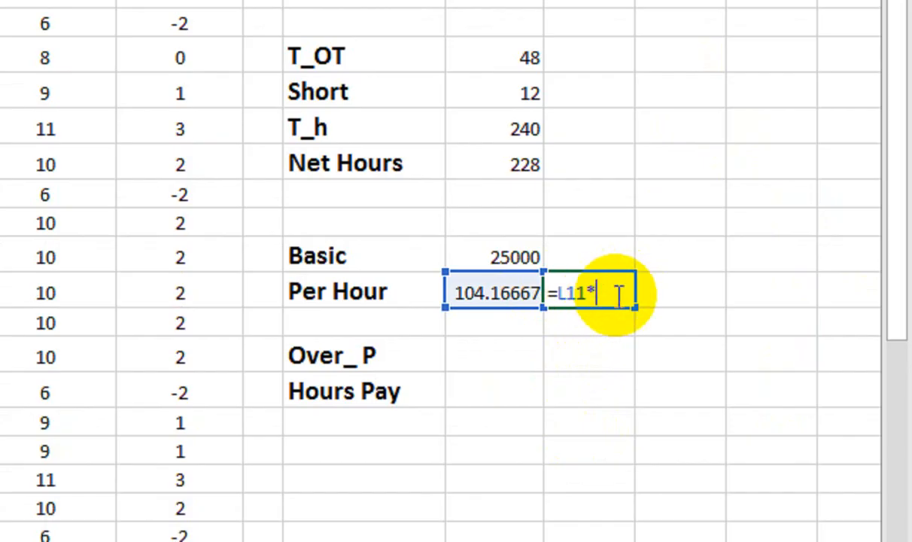
pyautogui.click(530, 126)
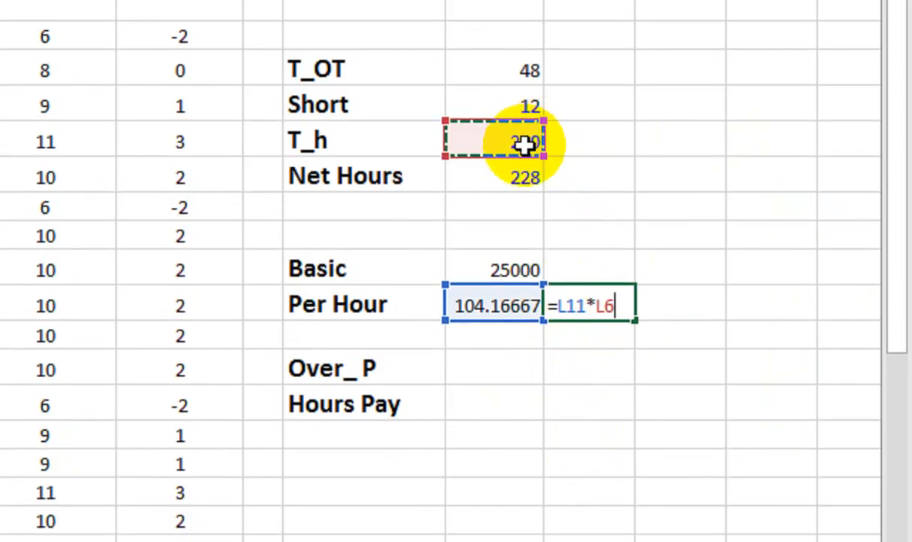
pyautogui.press('Return')
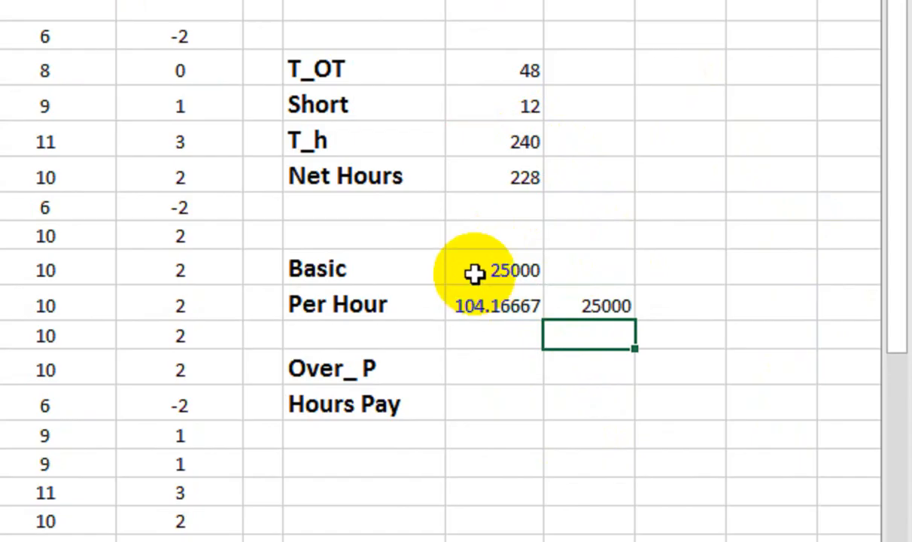
pyautogui.click(613, 306)
pyautogui.press('Delete')
# Calculate Hours Pay in L14 by multiplying the hourly rate by the net hours with =L11*L7
pyautogui.press('Left')
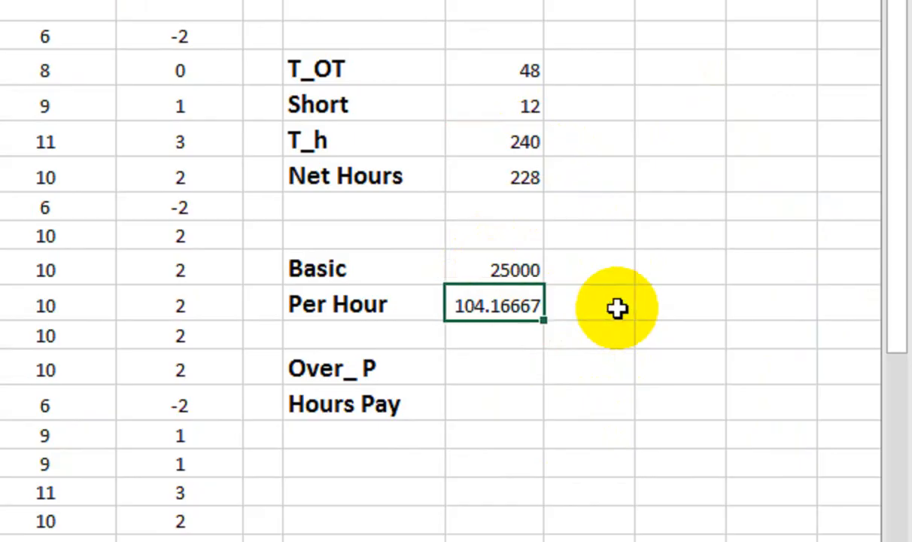
pyautogui.press('Down')
pyautogui.press('Down')
pyautogui.press('Down')
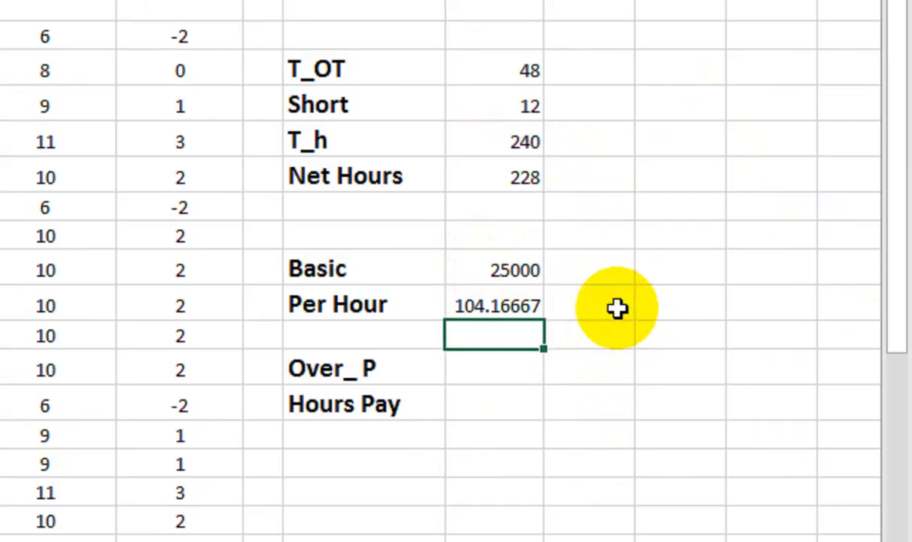
pyautogui.write('=')
pyautogui.press('Up')
pyautogui.press('Up')
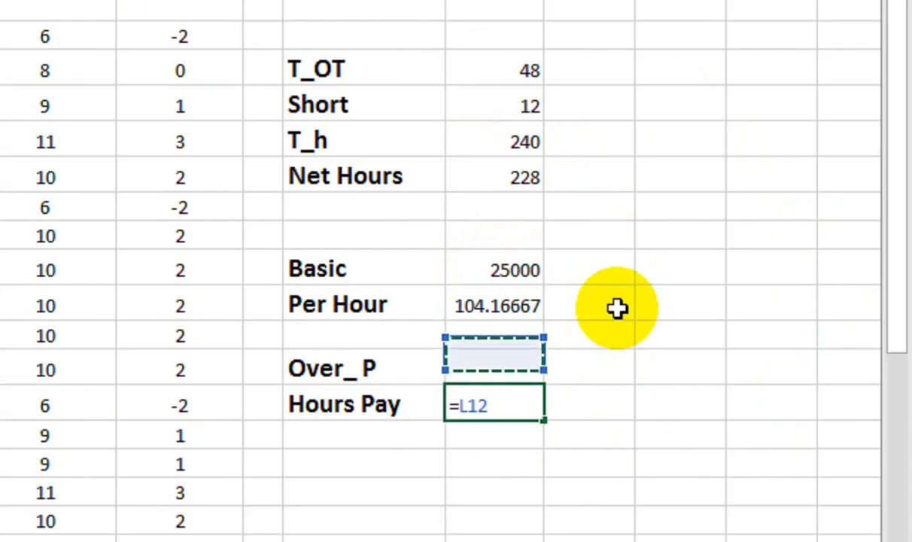
pyautogui.write('*')
pyautogui.press('Up')
pyautogui.press('Up')
pyautogui.press('Up')
pyautogui.press('Up')
pyautogui.press('Up')
pyautogui.press('Up')
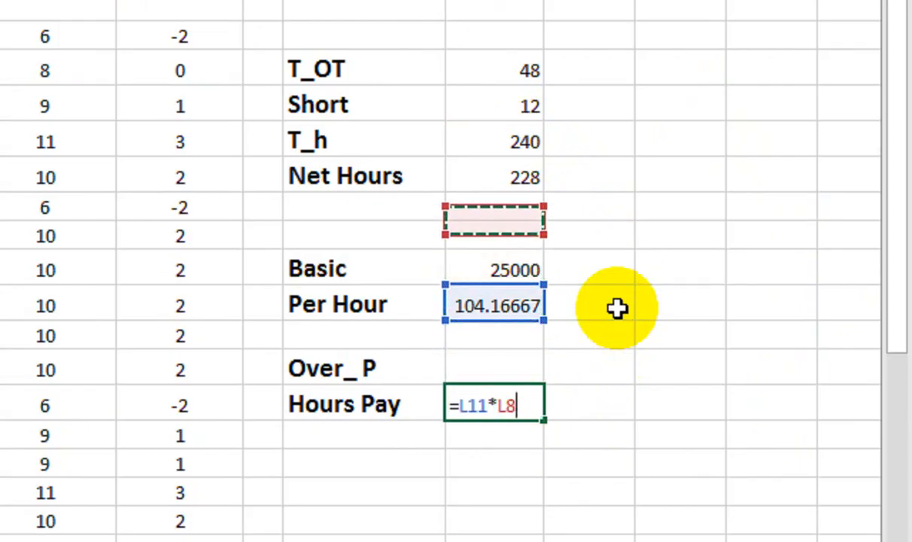
pyautogui.press('Return')
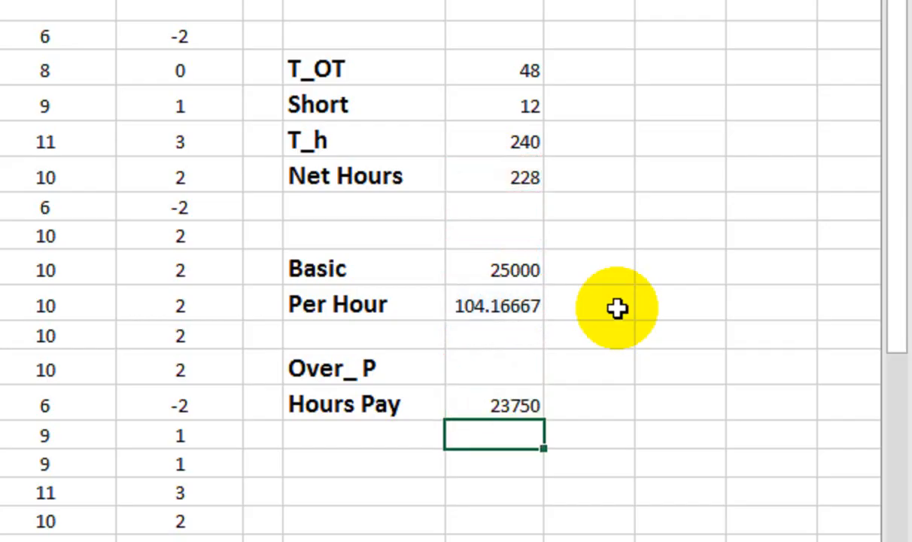
pyautogui.press('Up')
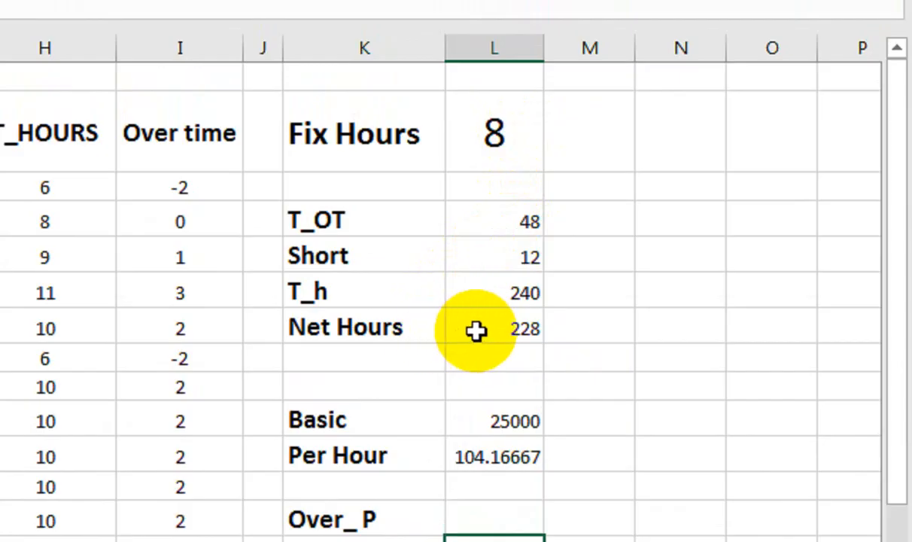
pyautogui.scroll(-2, 483, 386)
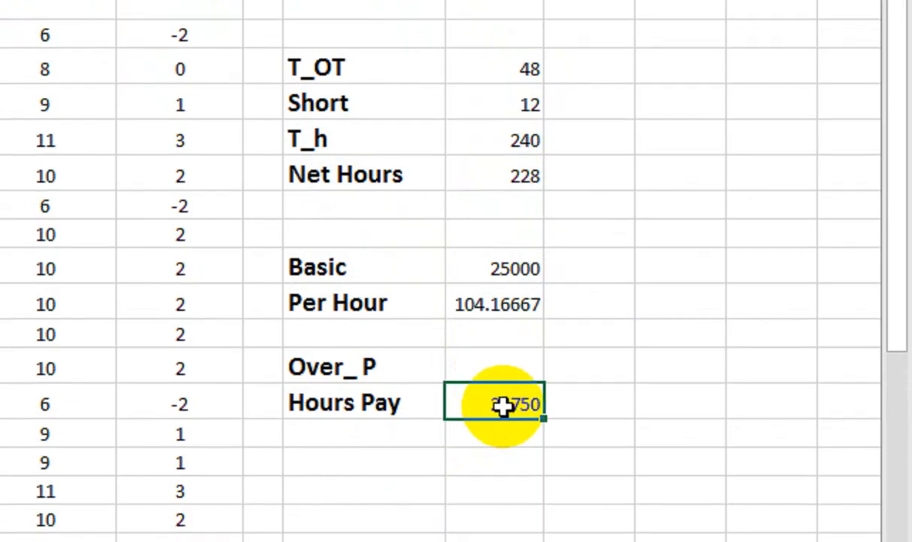
pyautogui.scroll(-1, 472, 404)
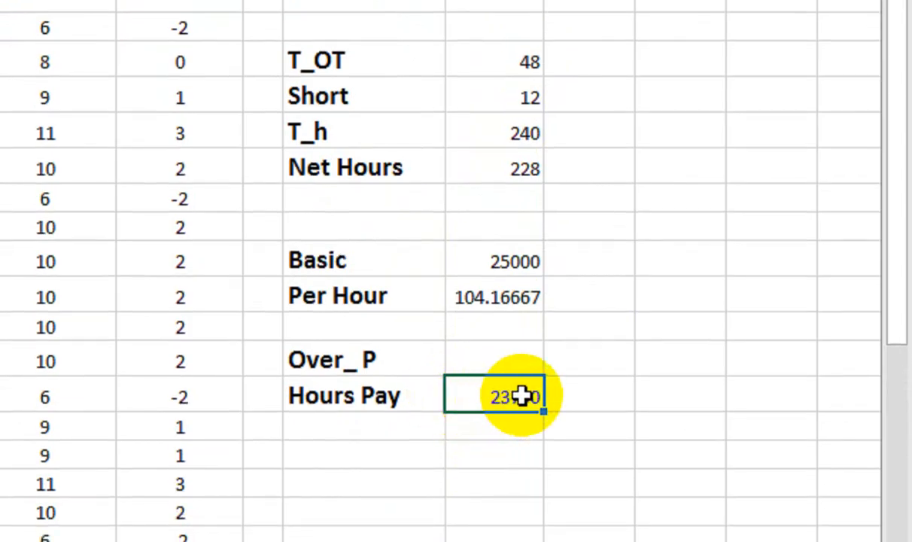
pyautogui.click(485, 357)
pyautogui.scroll(3, 345, 116)
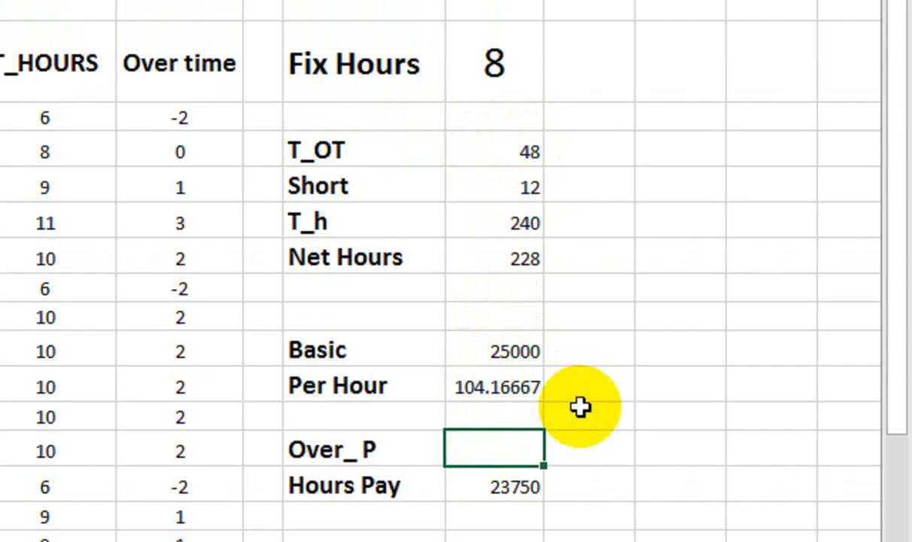
# Calculate the overtime hourly rate in M11 with =L11*1.5 and move that cell to L12 below the hourly rate
pyautogui.click(581, 402)
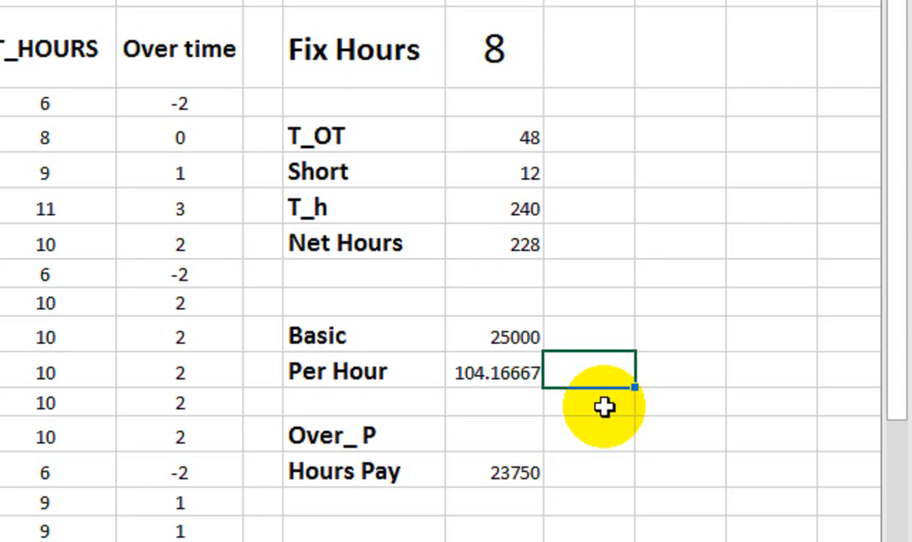
pyautogui.press('Left')
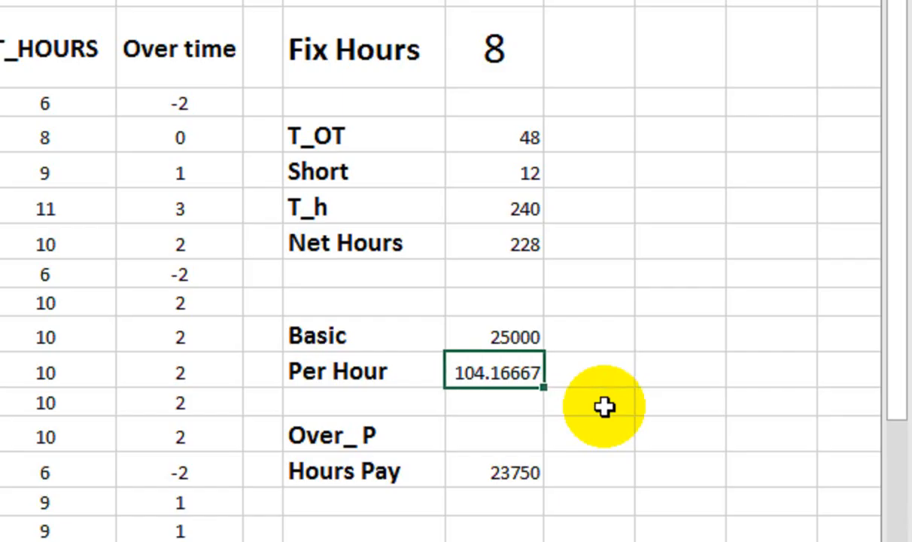
pyautogui.press('Right')
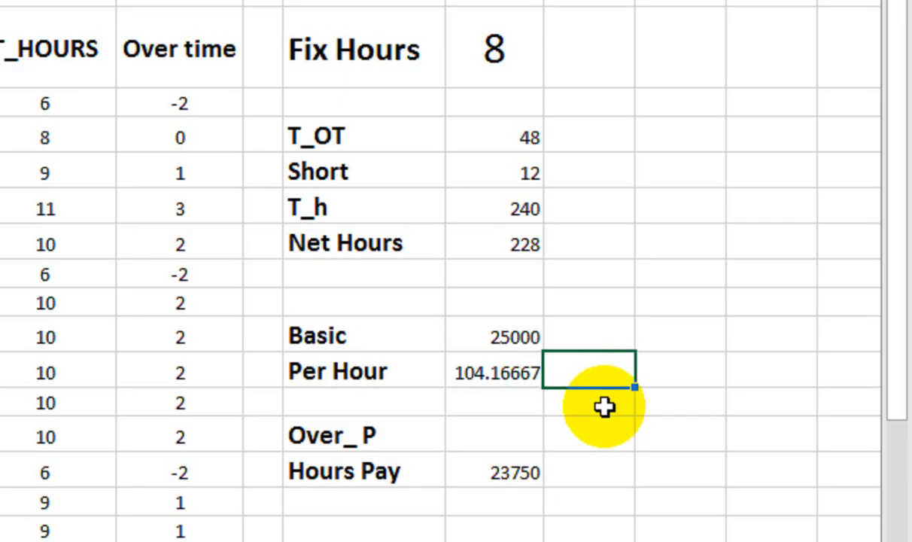
pyautogui.press('Right')
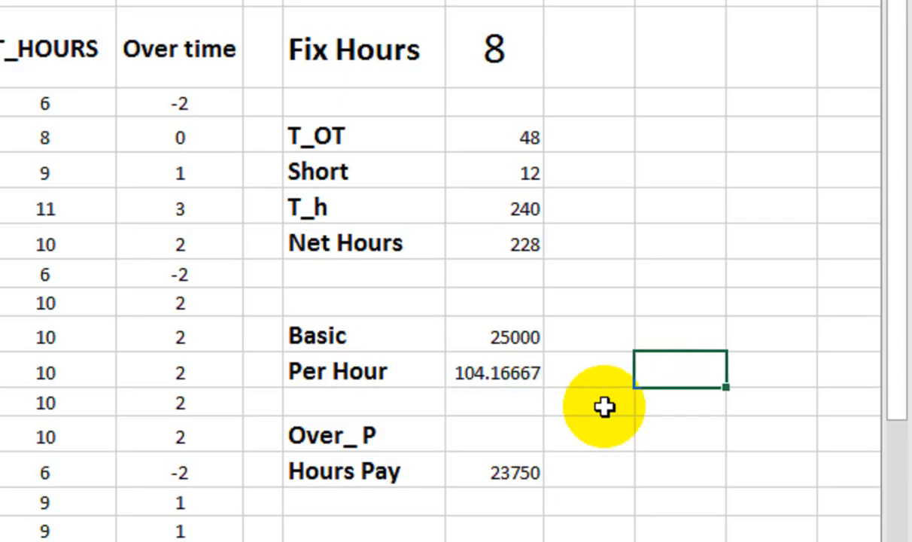
pyautogui.press('Left')
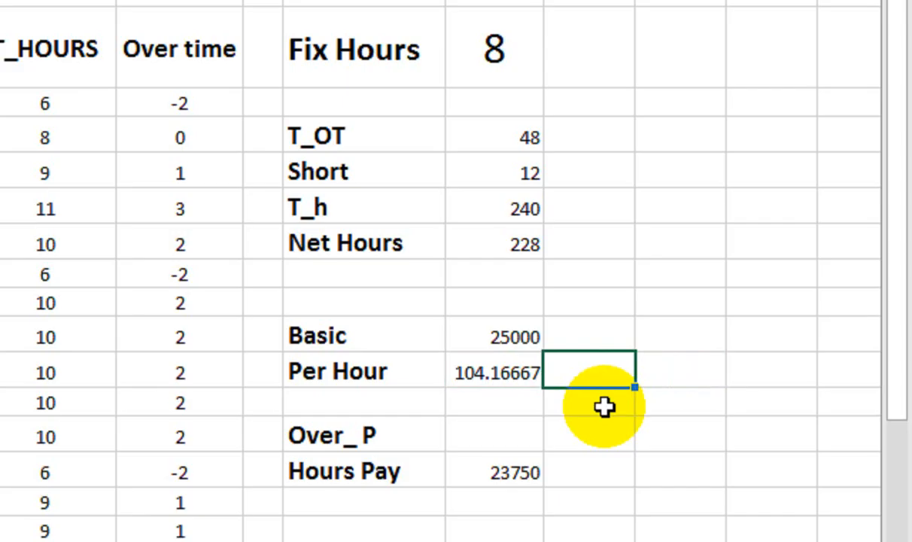
pyautogui.write('=')
pyautogui.press('Left')
pyautogui.write('*')
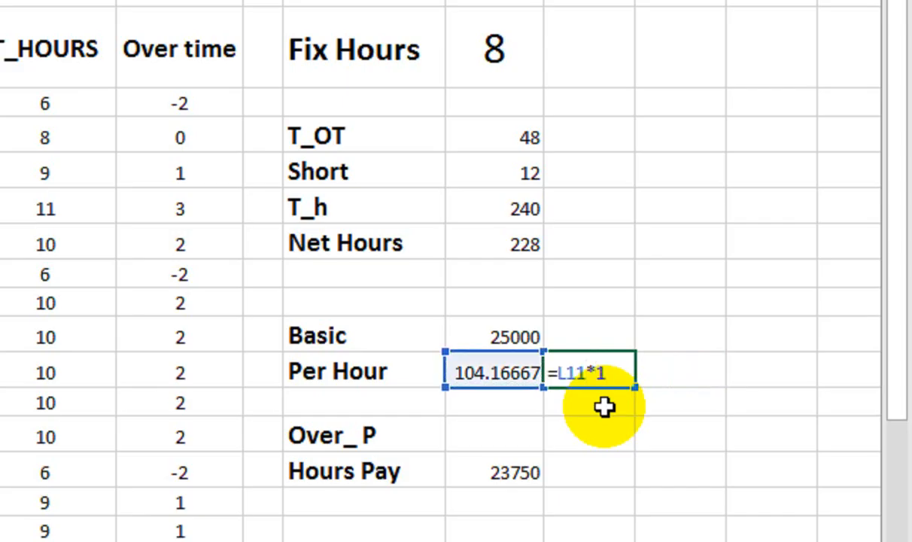
pyautogui.press('Return')
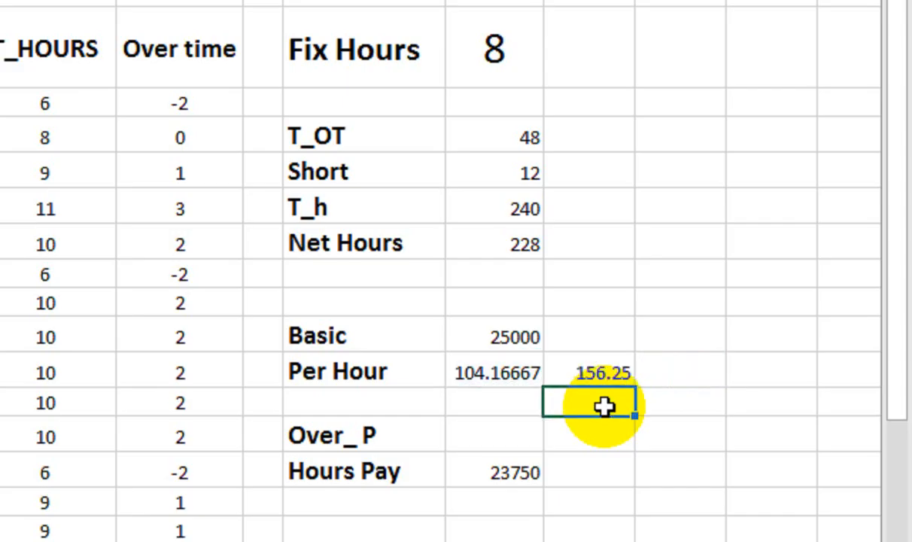
pyautogui.click(604, 376)
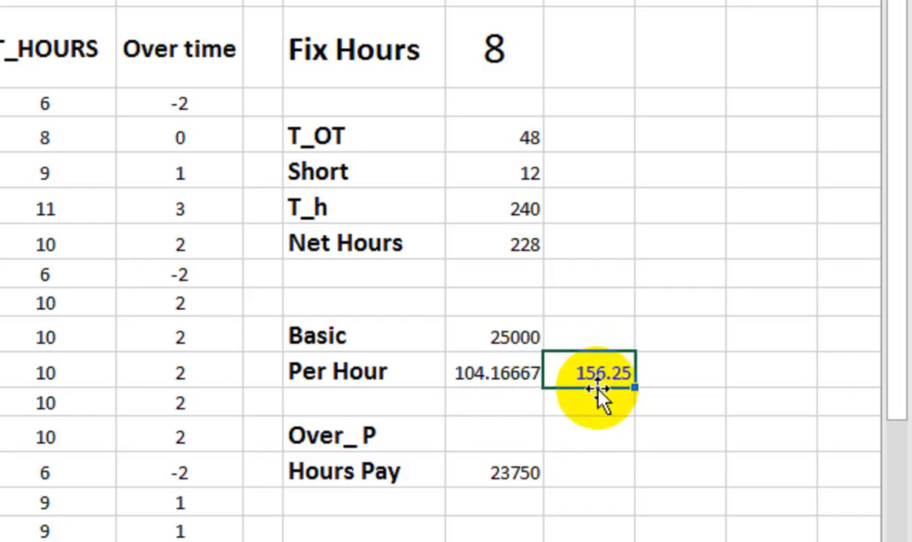
pyautogui.moveTo(602, 388); pyautogui.dragTo(516, 409)
# Enter the label "OT HOURS RATE" in K12 and widen column K to fit it
pyautogui.click(320, 398)
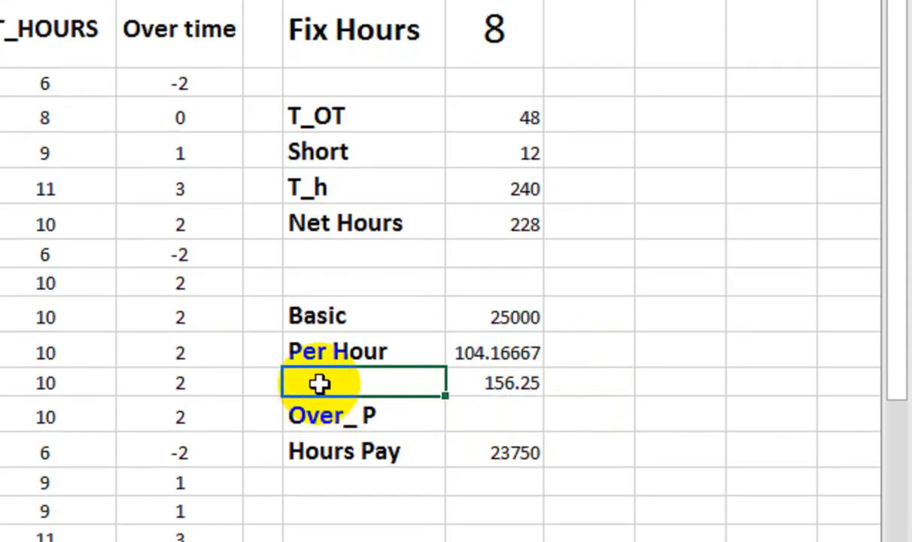
pyautogui.write('O')
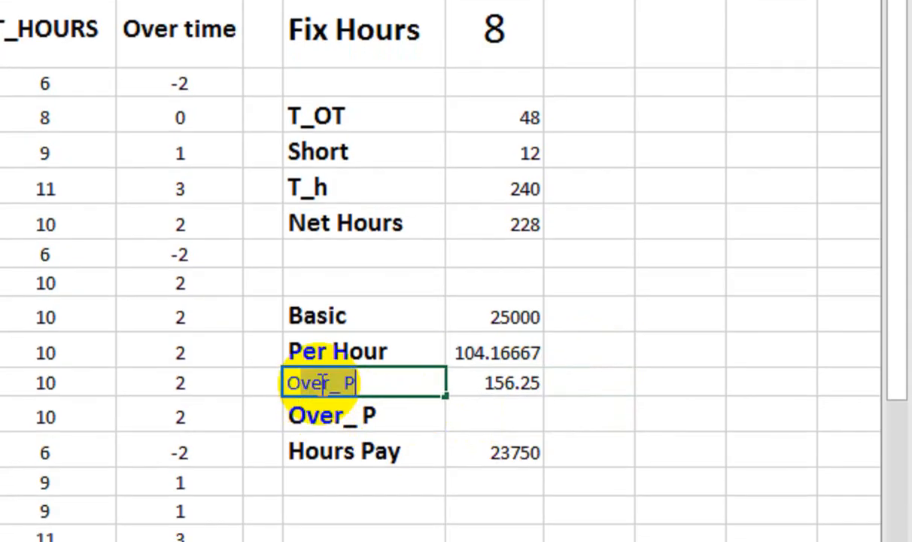
pyautogui.write('OT')
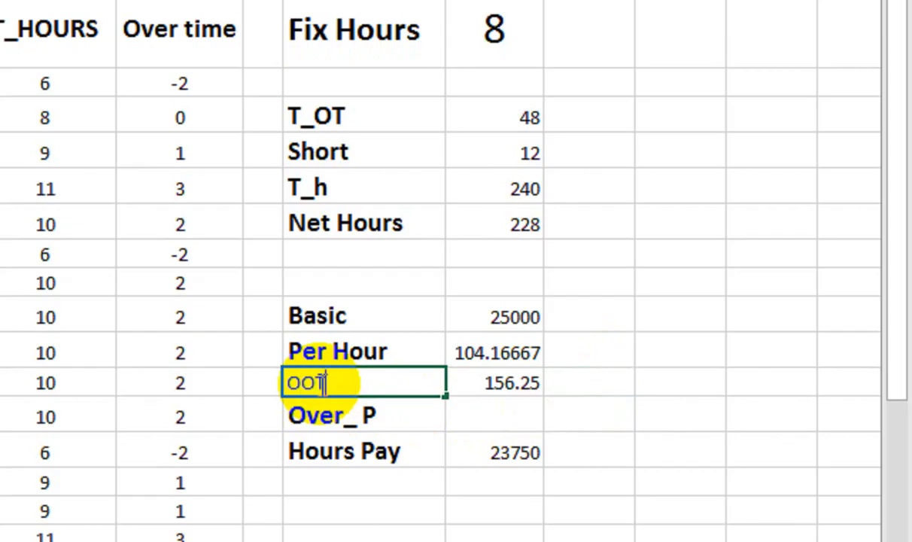
pyautogui.press('BackSpace')
pyautogui.press('BackSpace')
pyautogui.press('BackSpace')
pyautogui.write('RAPAHOURS RA')
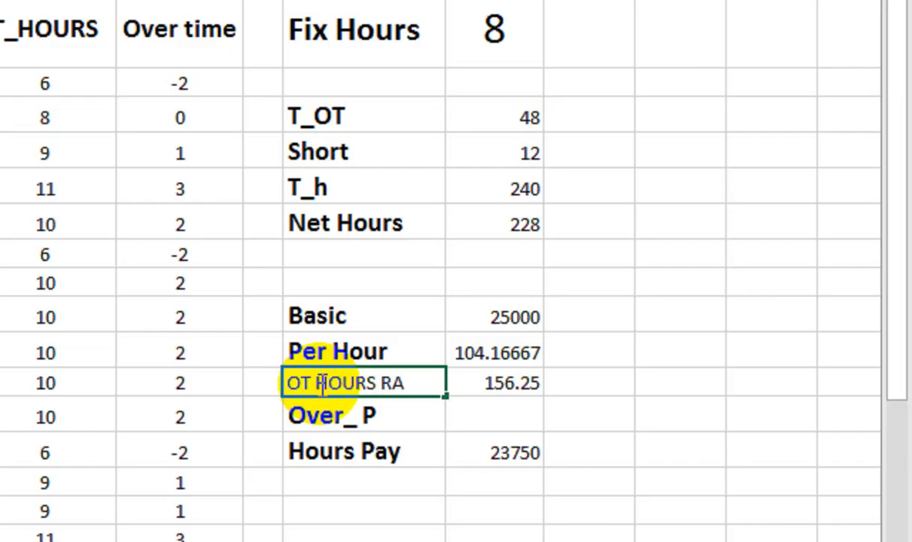
pyautogui.write('TE')
pyautogui.press('Return')
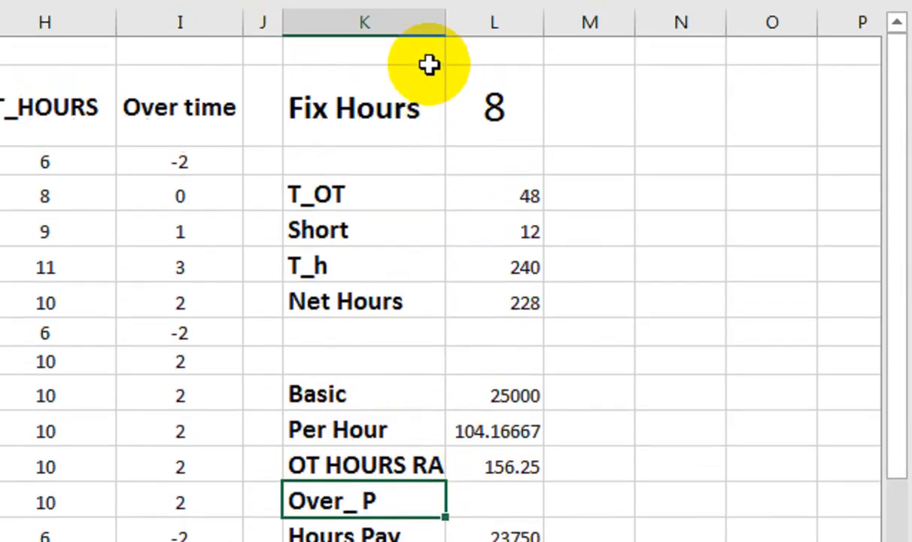
pyautogui.moveTo(445, 30); pyautogui.dragTo(481, 30)
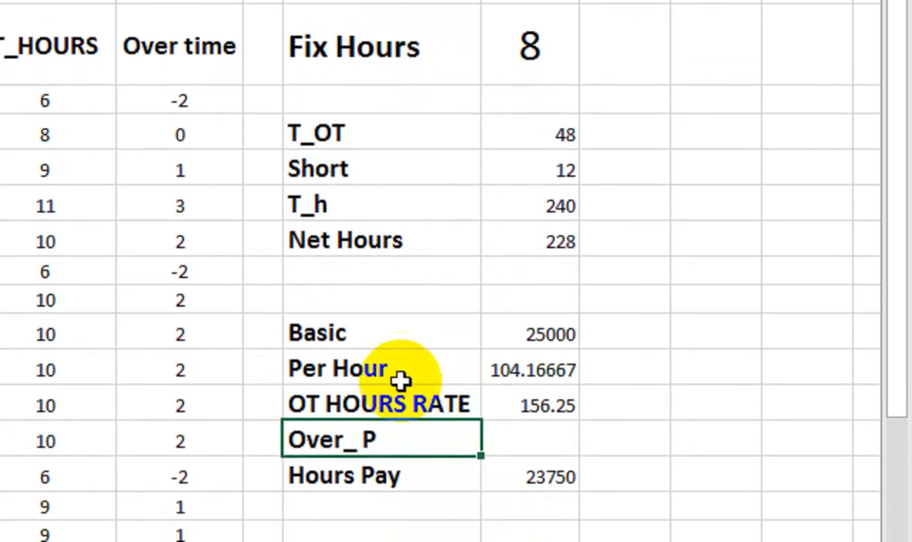
# Shorten the overtime rate label in K12 to "OT_H_RATE"
pyautogui.click(380, 404)
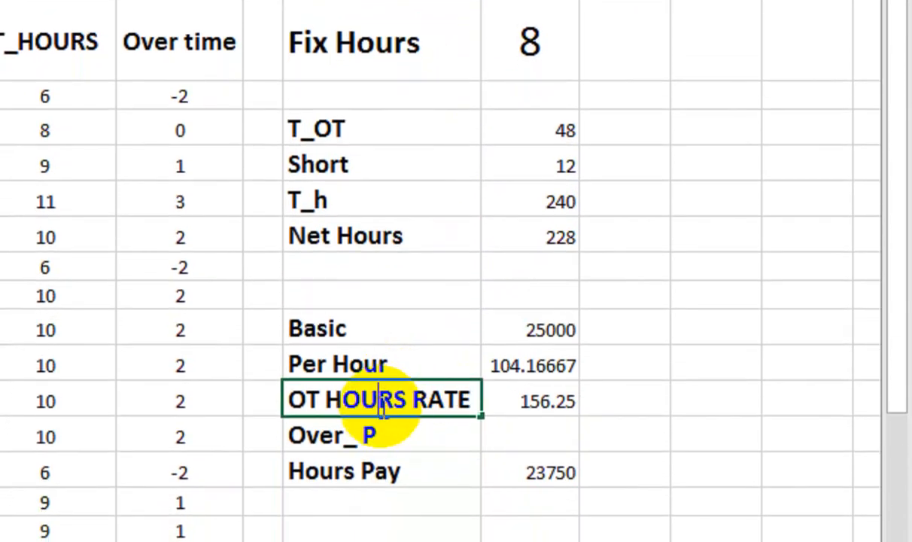
pyautogui.moveTo(412, 401); pyautogui.dragTo(331, 403)
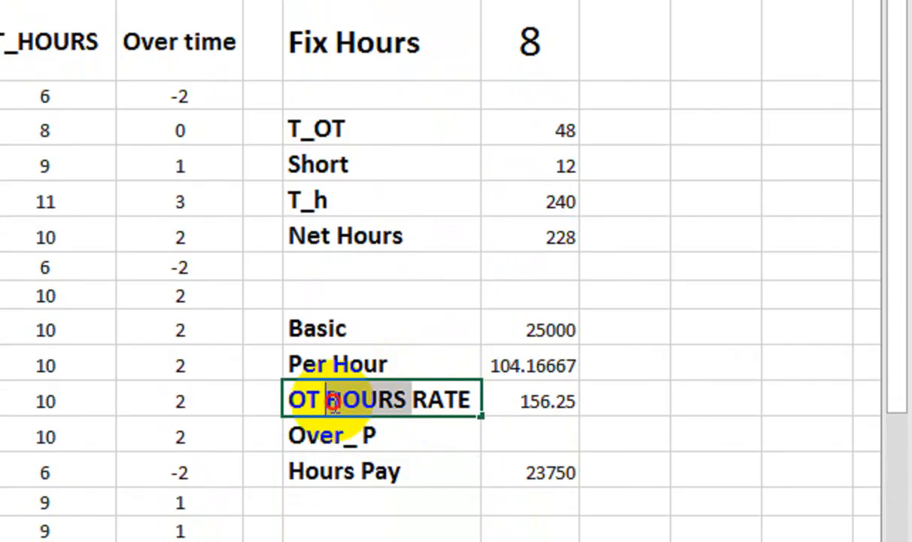
pyautogui.press('Delete')
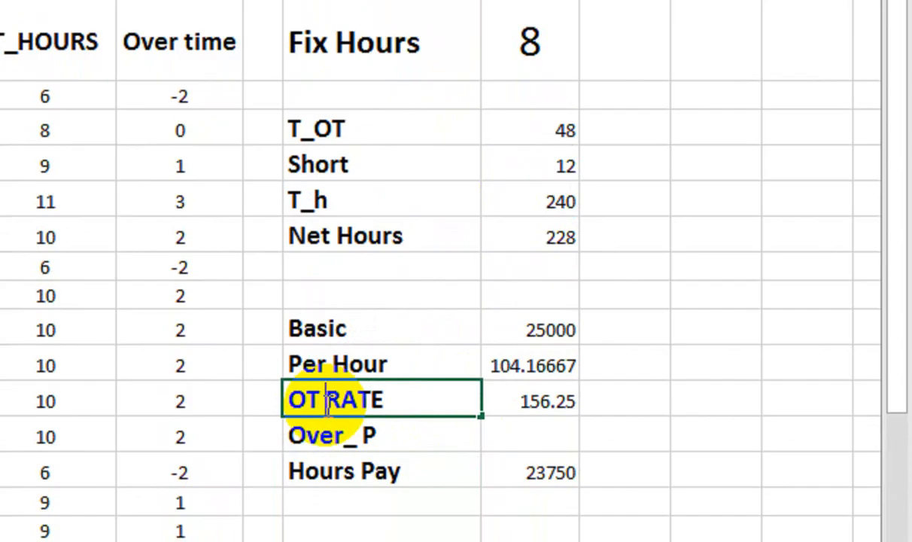
pyautogui.write('h')
pyautogui.press('BackSpace')
pyautogui.write('H')
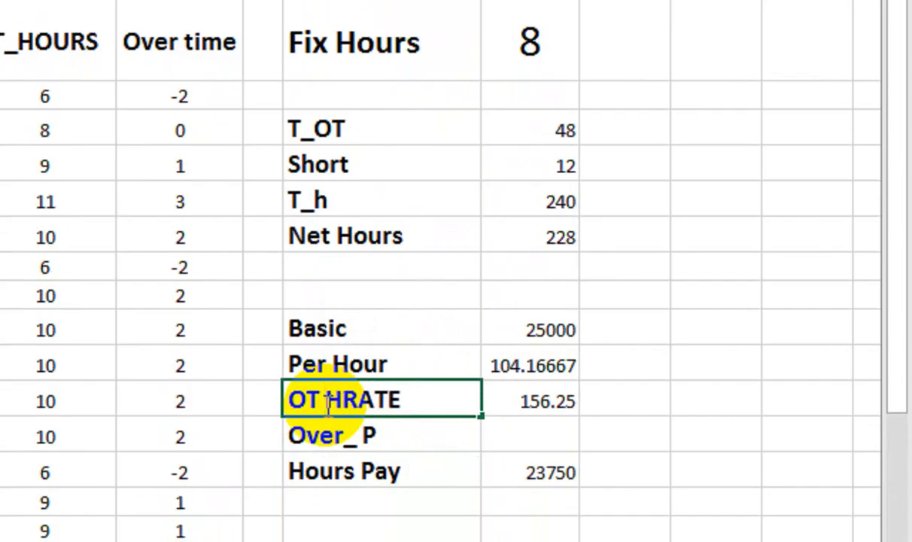
pyautogui.write(' -')
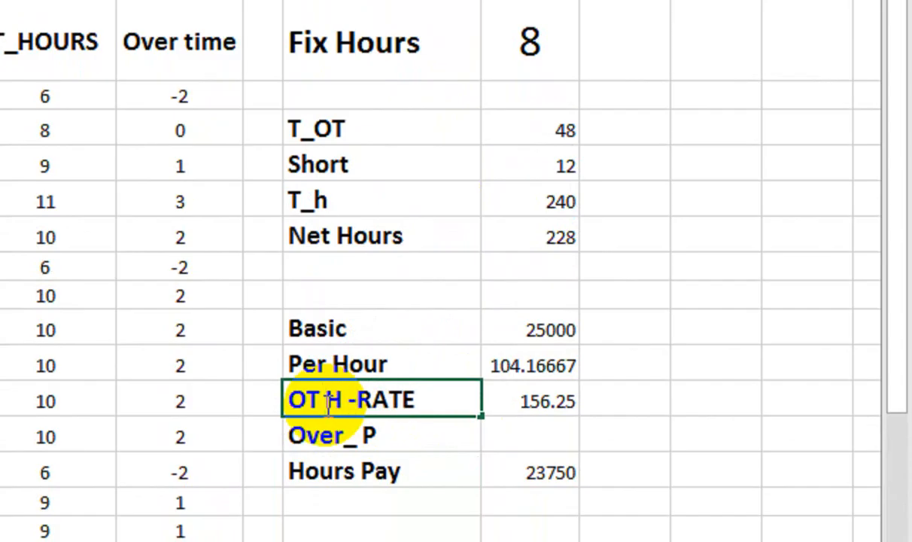
pyautogui.press('BackSpace')
pyautogui.write('_')
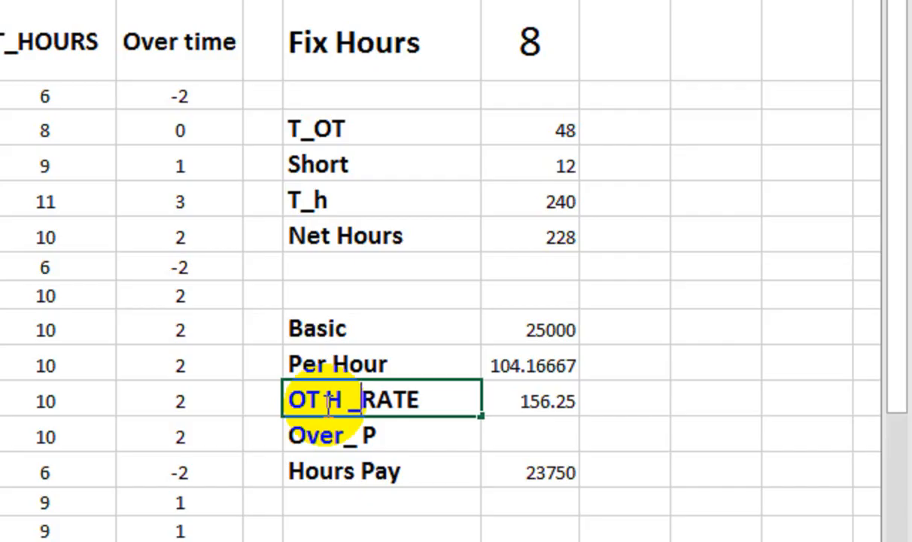
pyautogui.click(350, 399)
pyautogui.press('BackSpace')
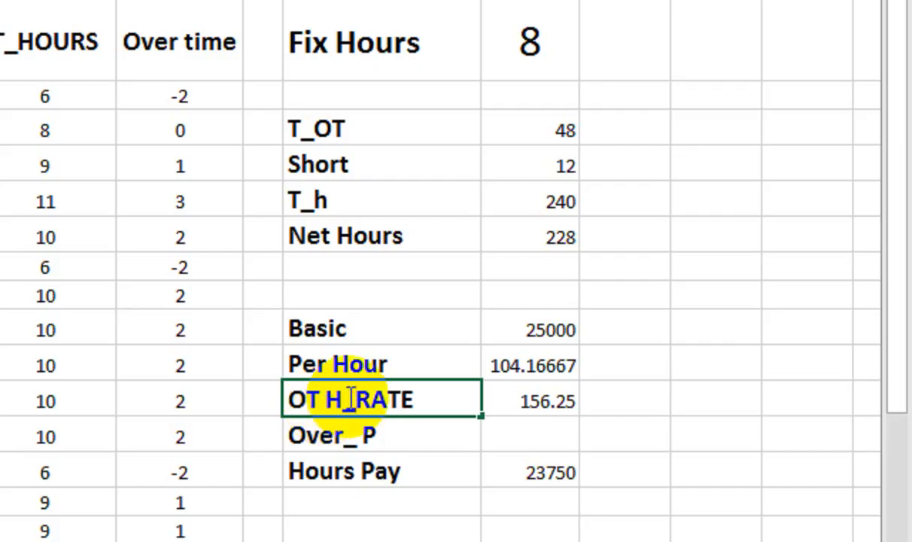
pyautogui.press('BackSpace')
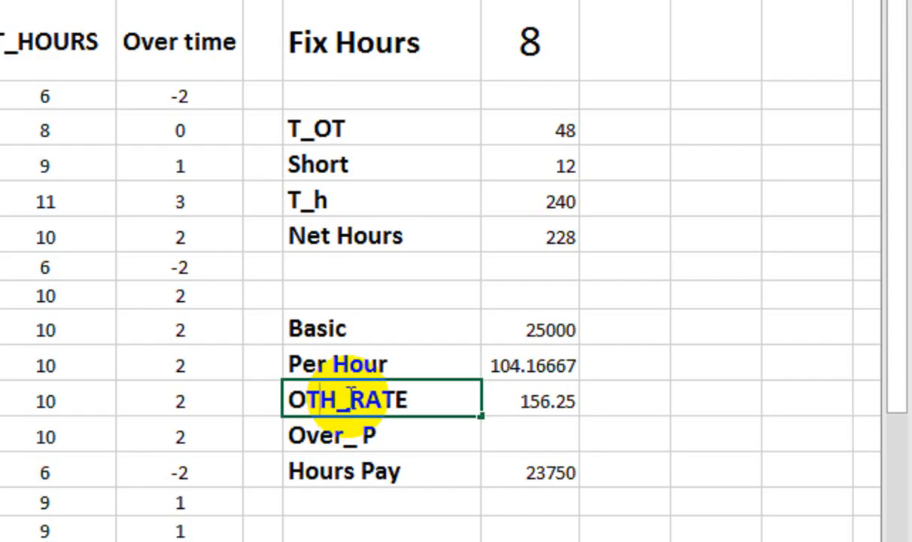
pyautogui.write('_')
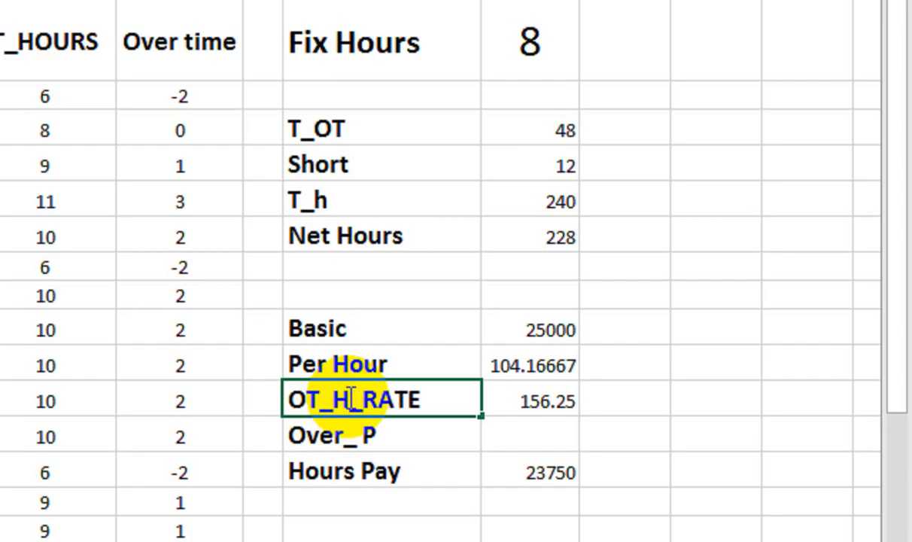
pyautogui.press('Return')
# Calculate the overtime pay in L13 by multiplying total overtime by the overtime hourly rate with =L4*L12
pyautogui.click(531, 421)
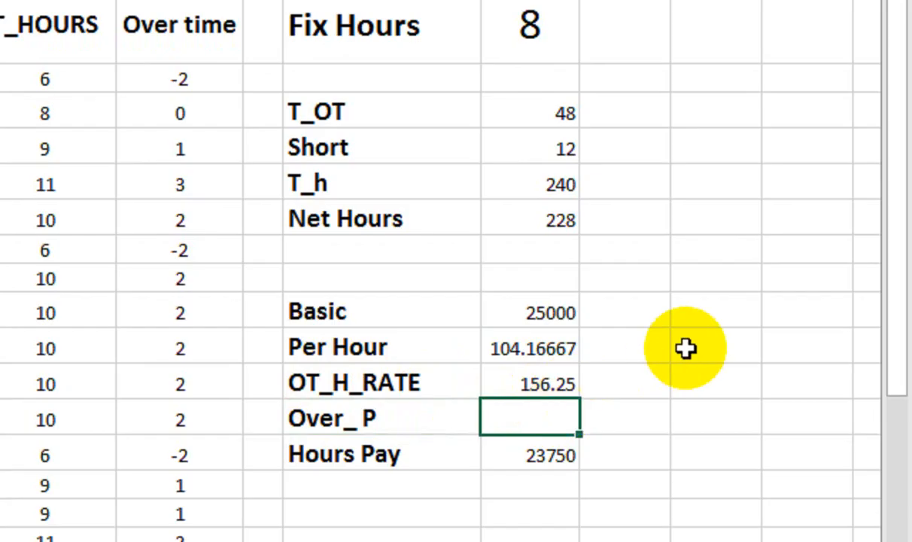
pyautogui.write('=')
pyautogui.click(542, 114)
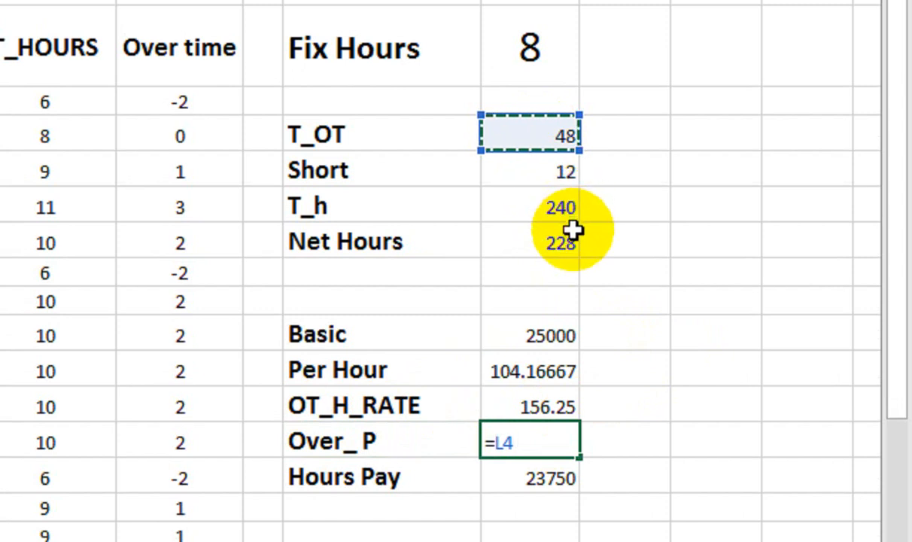
pyautogui.write('*')
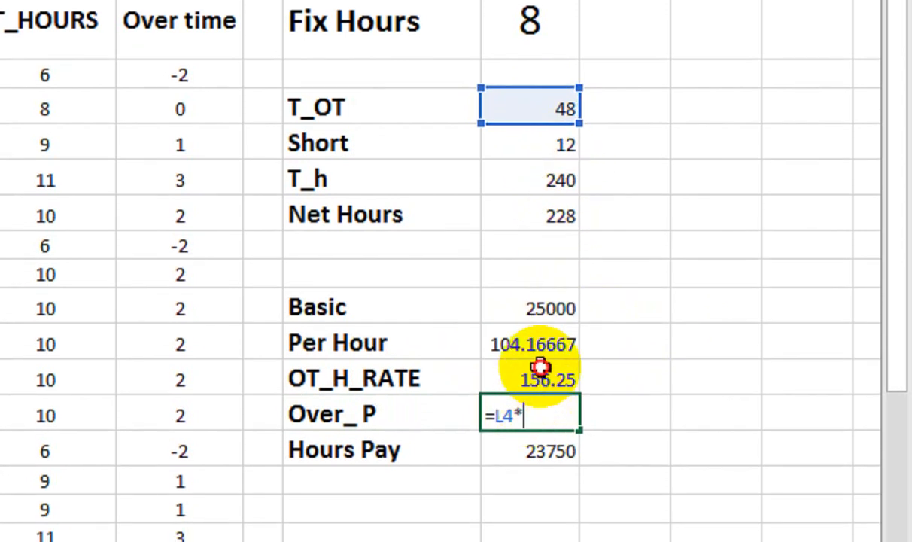
pyautogui.click(539, 367)
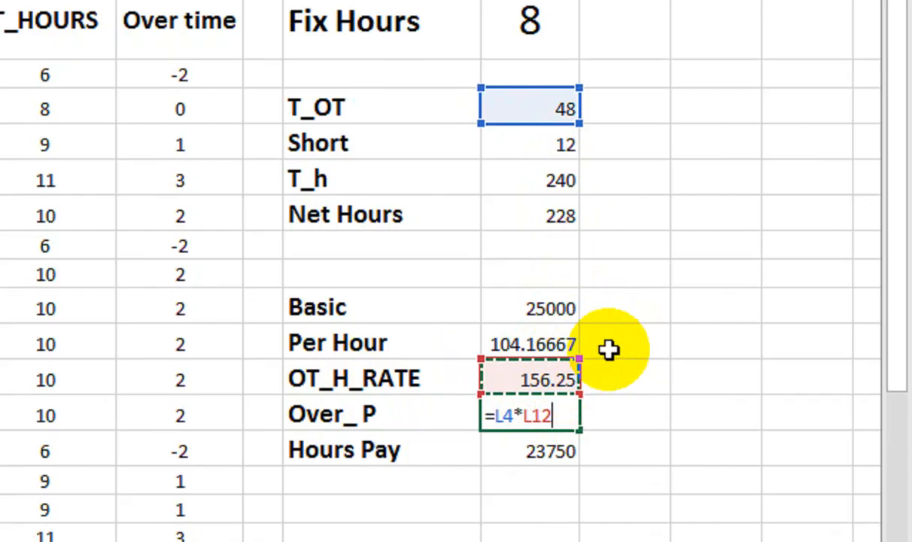
pyautogui.press('Return')
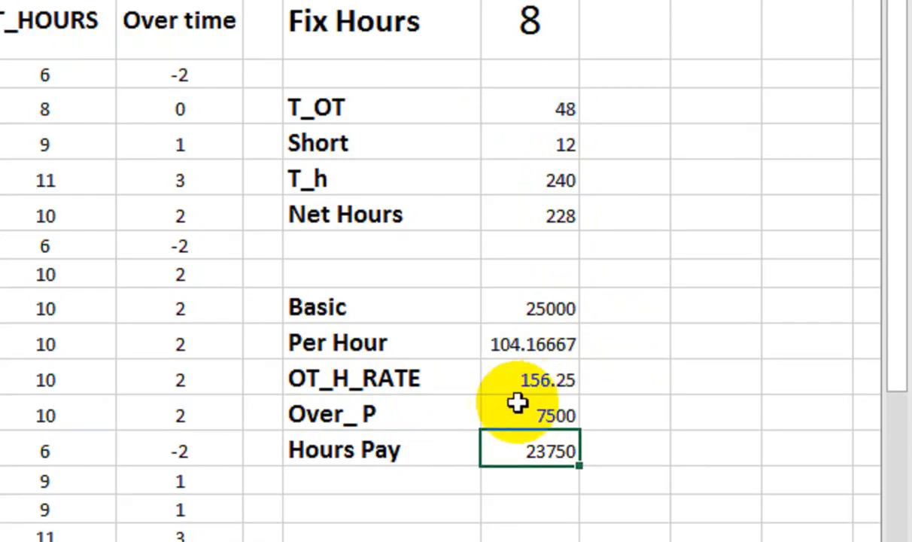
# Format the overtime pay and hours pay values in L13:L14 with yellow fill, bold text and font size 14
pyautogui.click(427, 416)
pyautogui.click(540, 399)
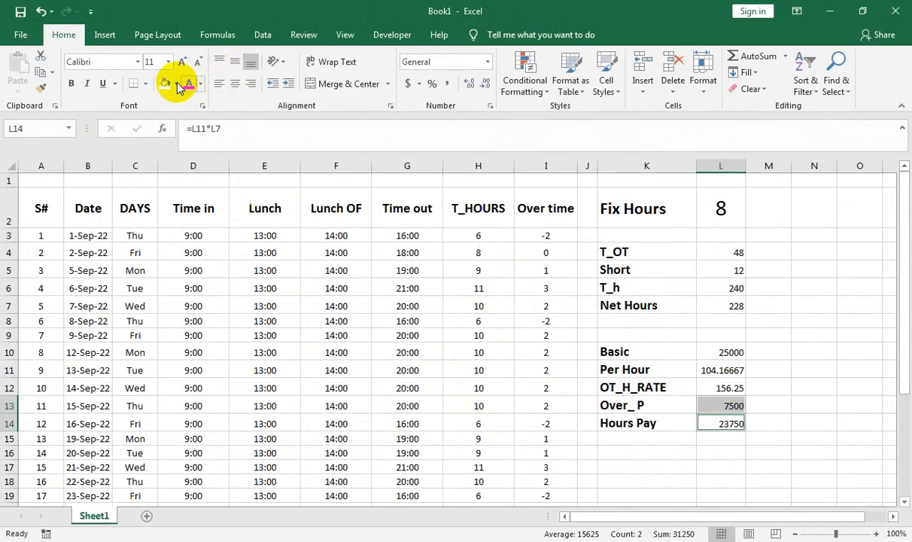
pyautogui.click(164, 84)
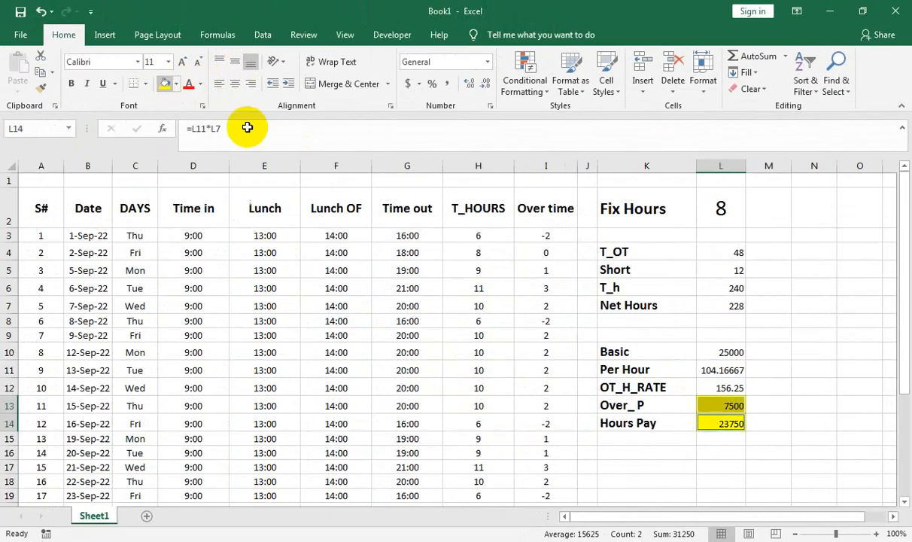
pyautogui.click(71, 83)
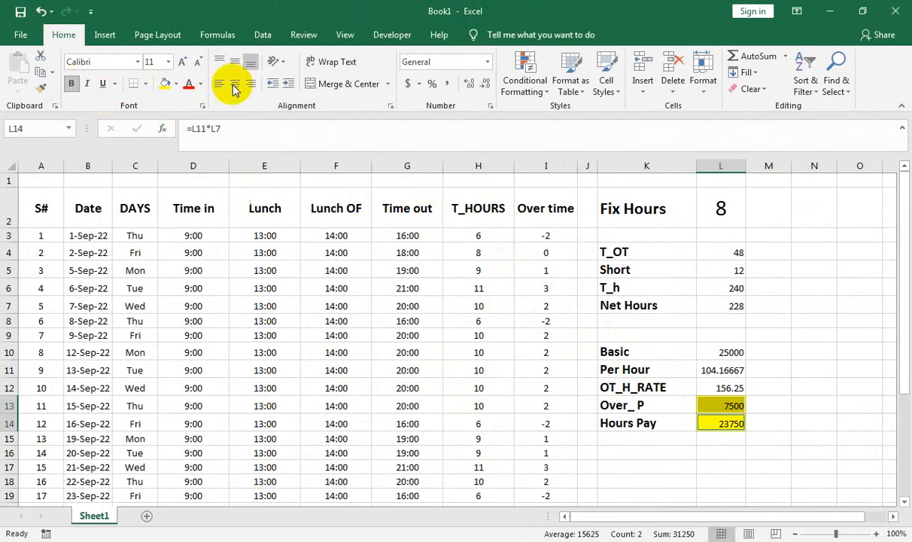
pyautogui.click(181, 60)
pyautogui.click(180, 60)
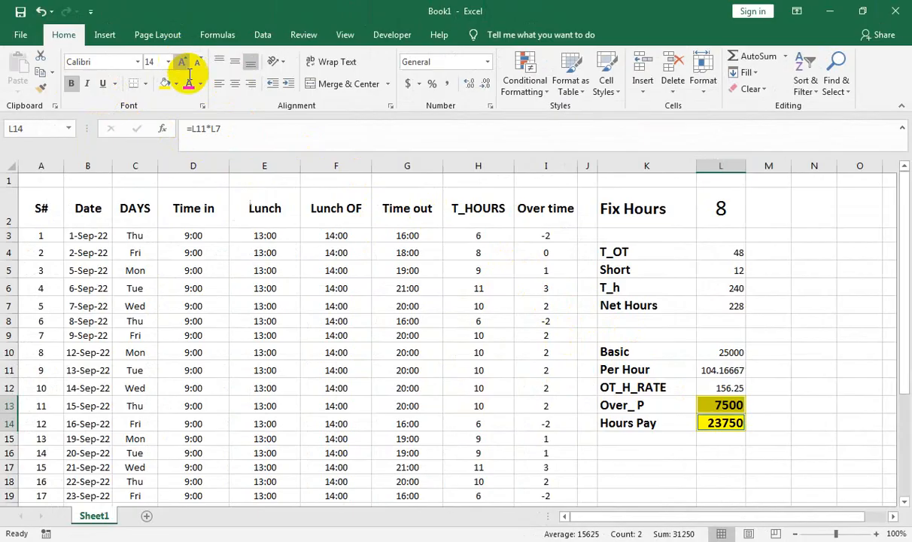
pyautogui.click(643, 425)
pyautogui.click(673, 354)
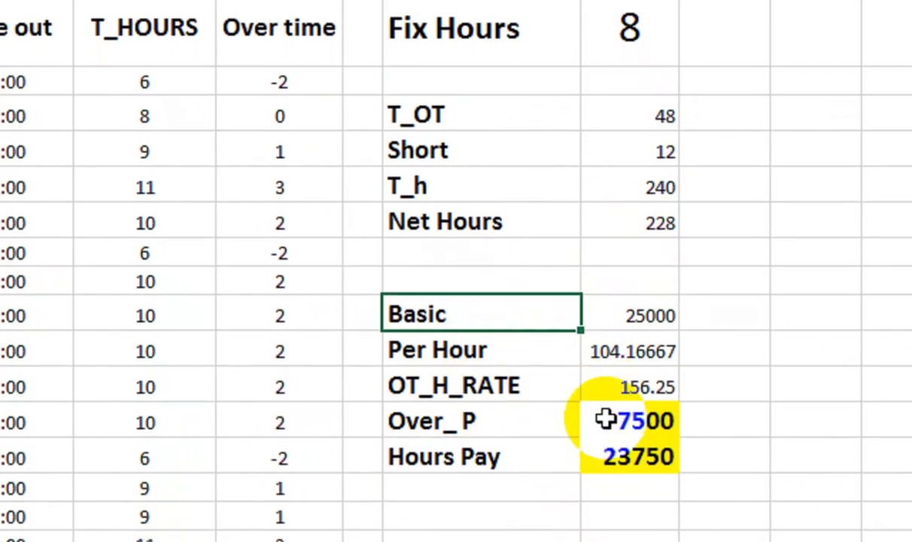
# Enter the label "Net Payable Amount" in K16, leaving one blank row below Hours Pay
pyautogui.click(496, 407)
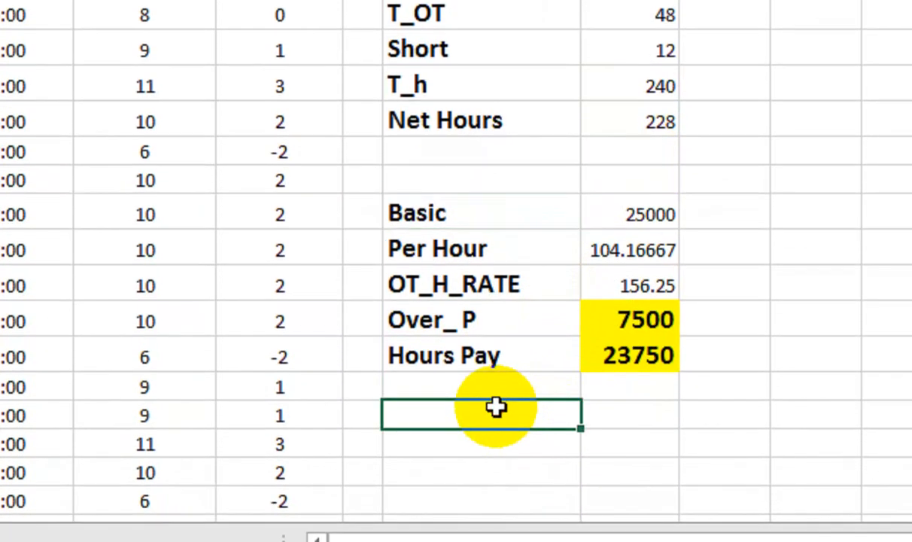
pyautogui.write('nET')
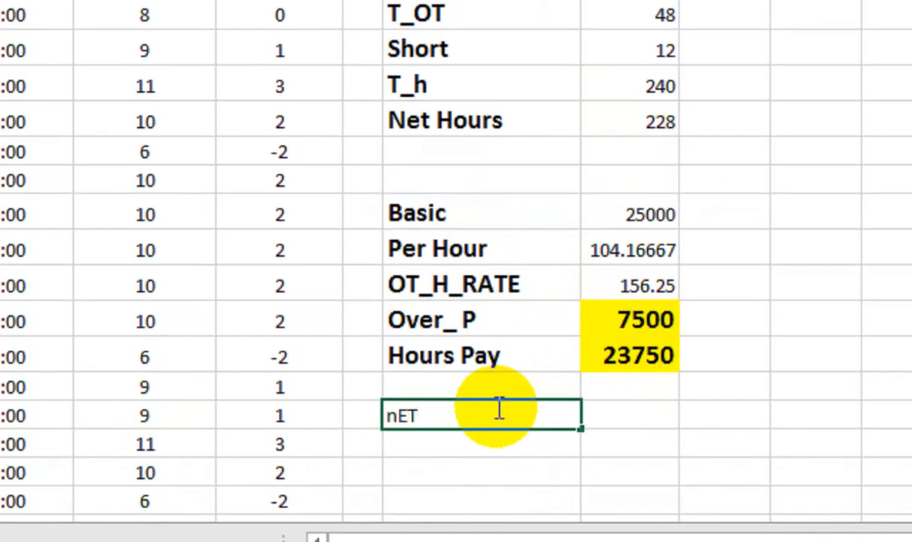
pyautogui.press('BackSpace')
pyautogui.press('BackSpace')
pyautogui.write('Net Pa')
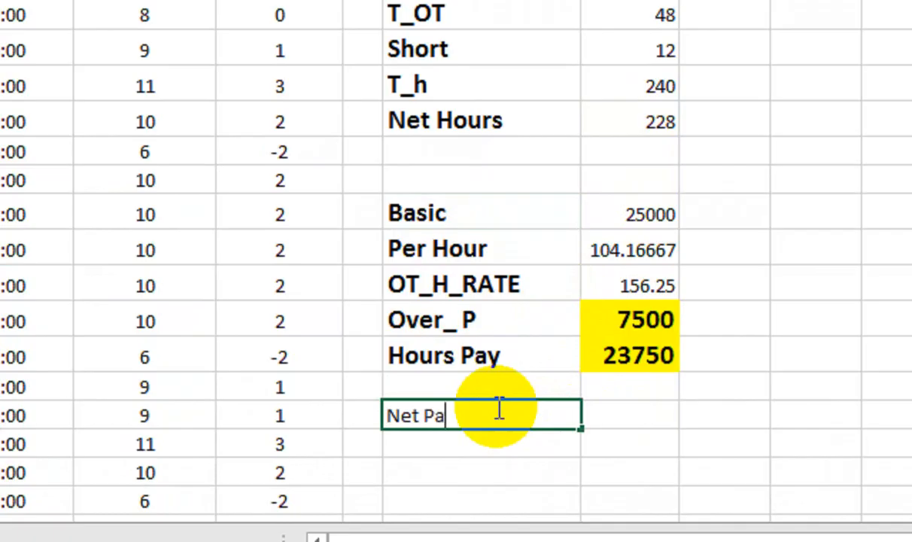
pyautogui.write('yabl')
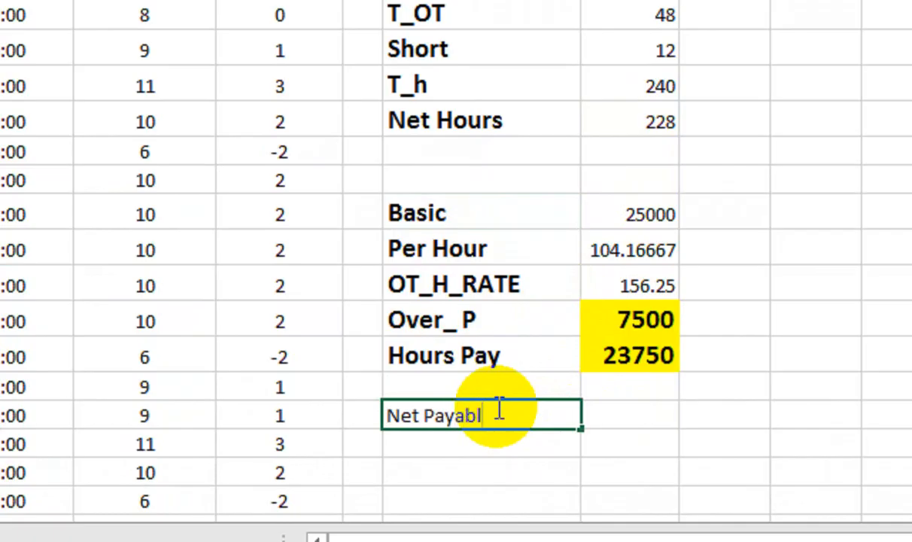
pyautogui.write('e Amount')
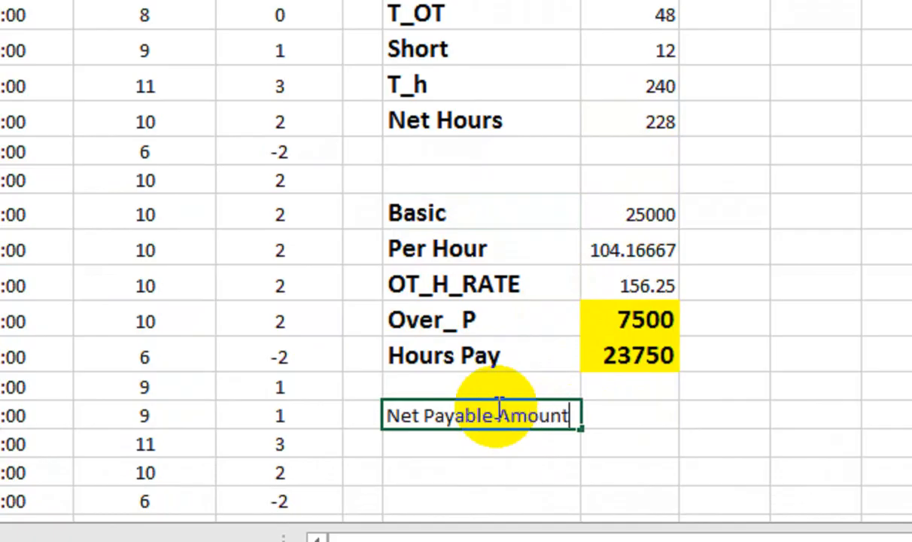
pyautogui.press('Return')
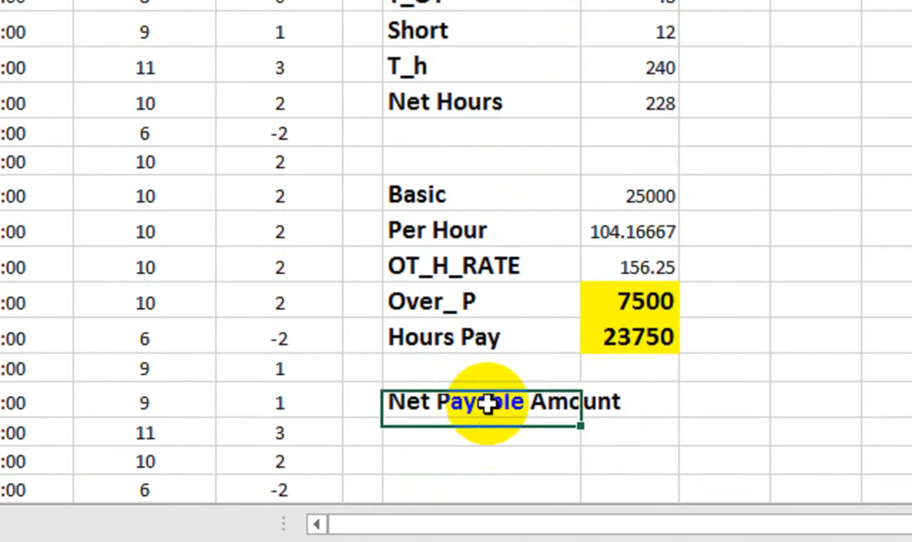
# Shorten the label in K16 to "Net Amount" so that it fits the column
pyautogui.doubleClick(489, 394)
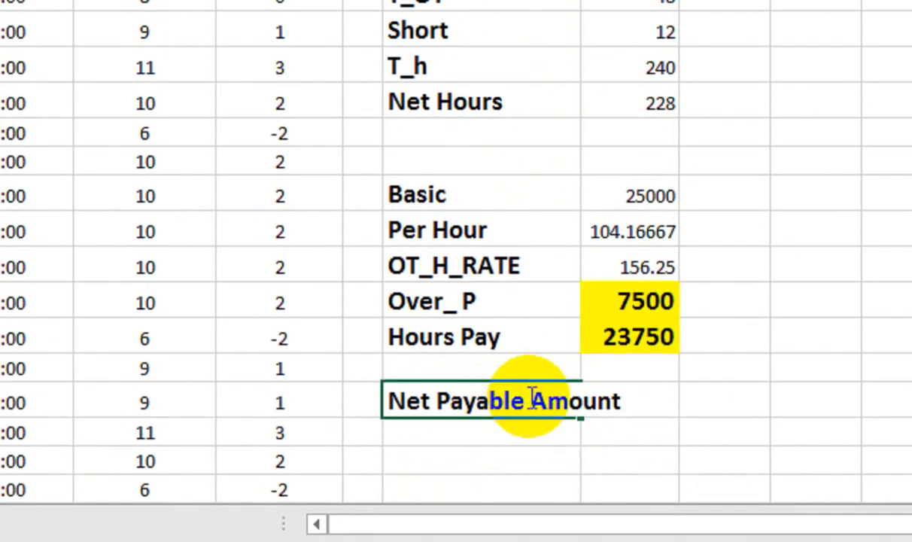
pyautogui.moveTo(533, 397); pyautogui.dragTo(436, 403)
pyautogui.press('BackSpace')
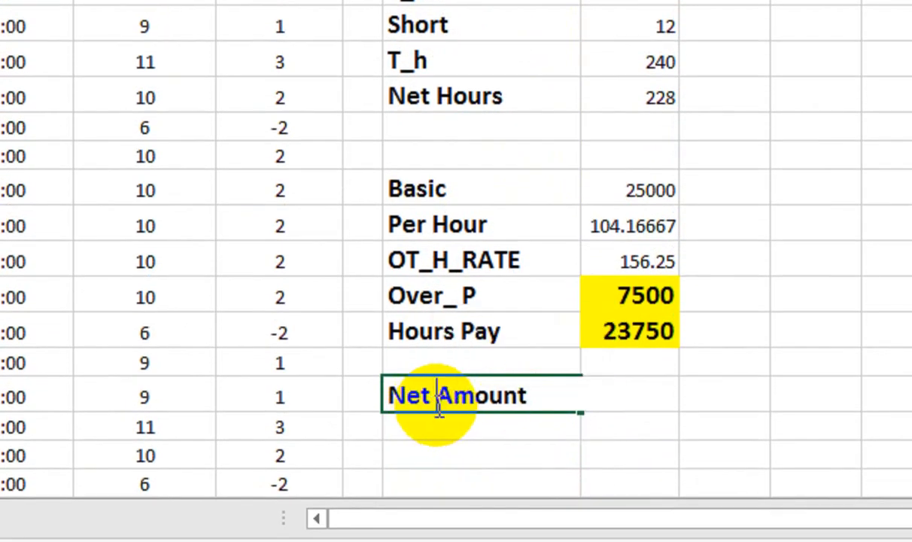
pyautogui.press('BackSpace')
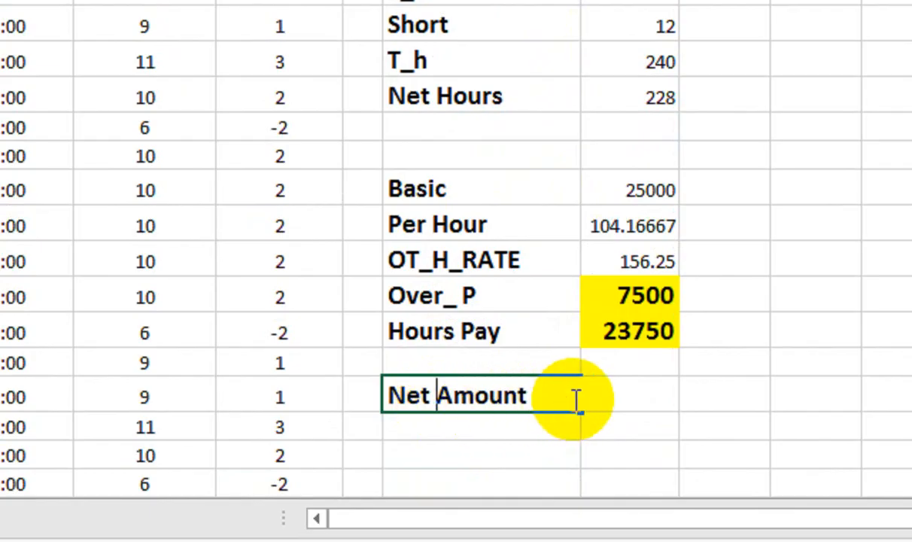
pyautogui.click(641, 424)
# Calculate the net amount in L16 by adding overtime pay and hours pay with =L13+L14
pyautogui.click(644, 403)
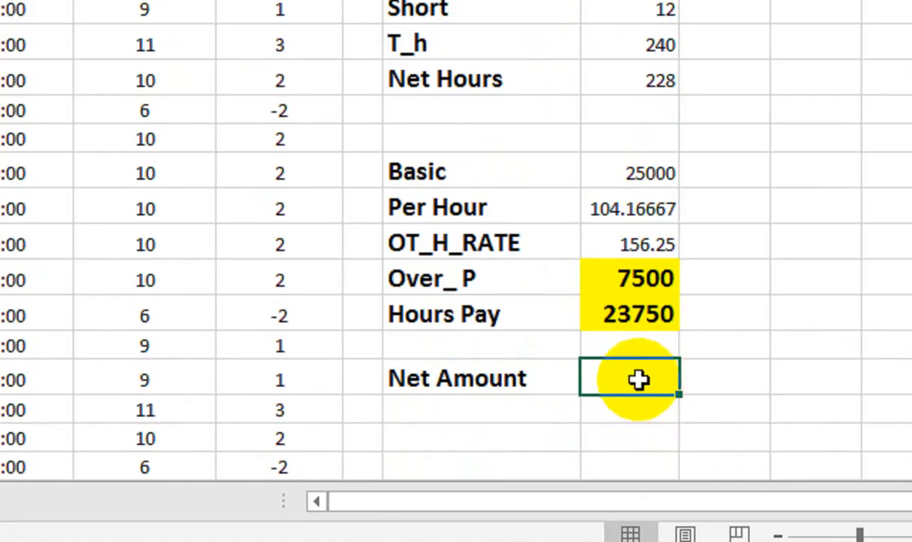
pyautogui.write('=')
pyautogui.click(616, 275)
pyautogui.write('+')
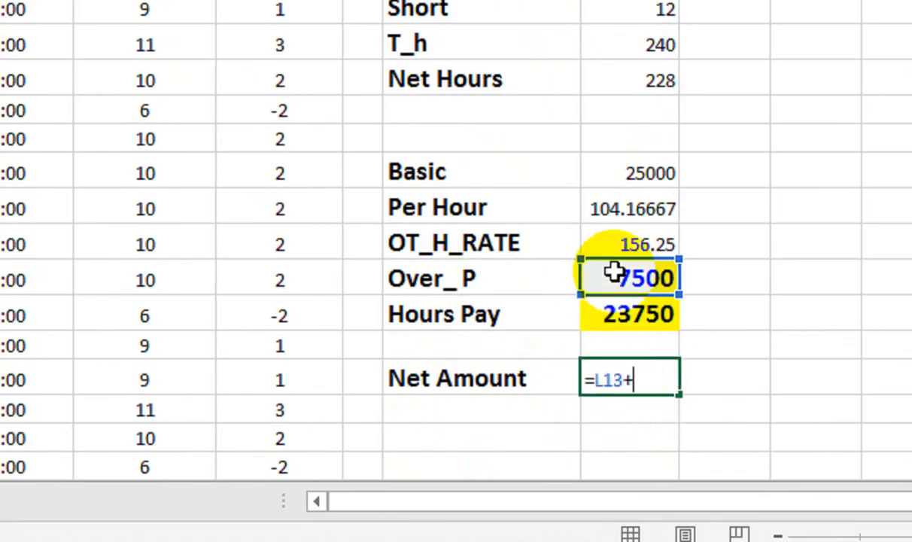
pyautogui.click(611, 316)
pyautogui.press('Return')
# Center the net amount in L16, make it bold and increase its font size
pyautogui.click(641, 381)
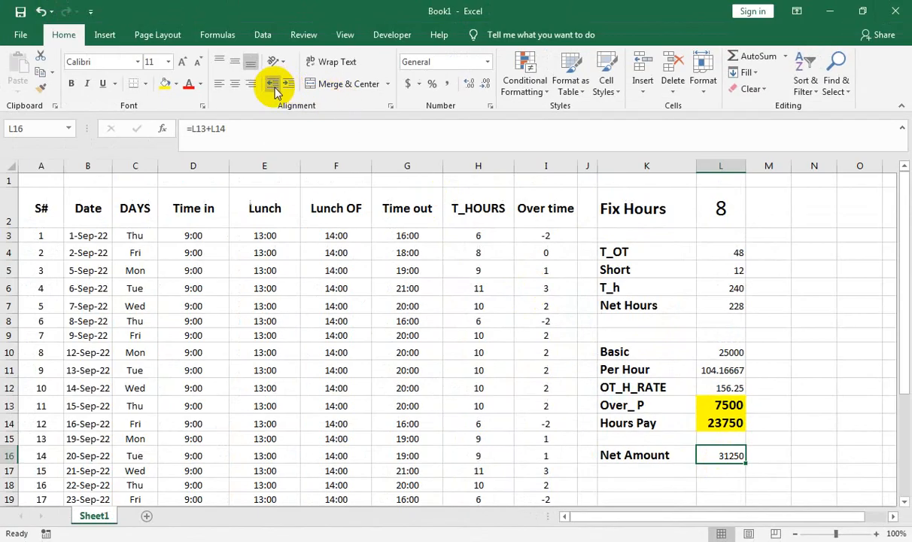
pyautogui.click(235, 84)
pyautogui.click(73, 84)
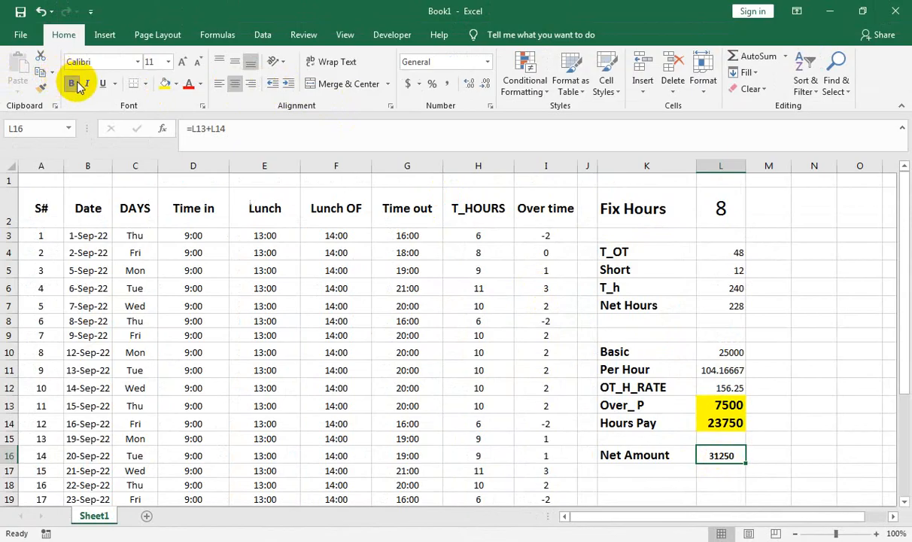
pyautogui.click(184, 62)
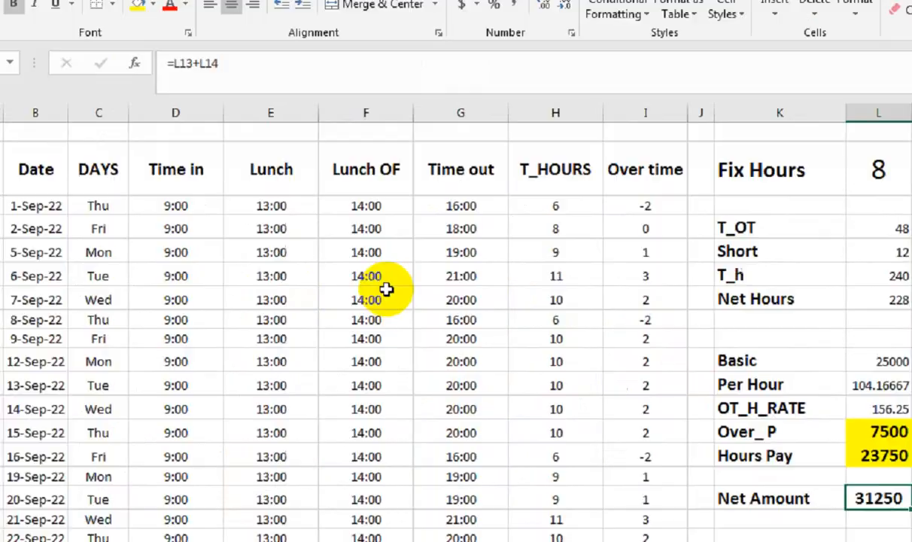
pyautogui.click(376, 252)
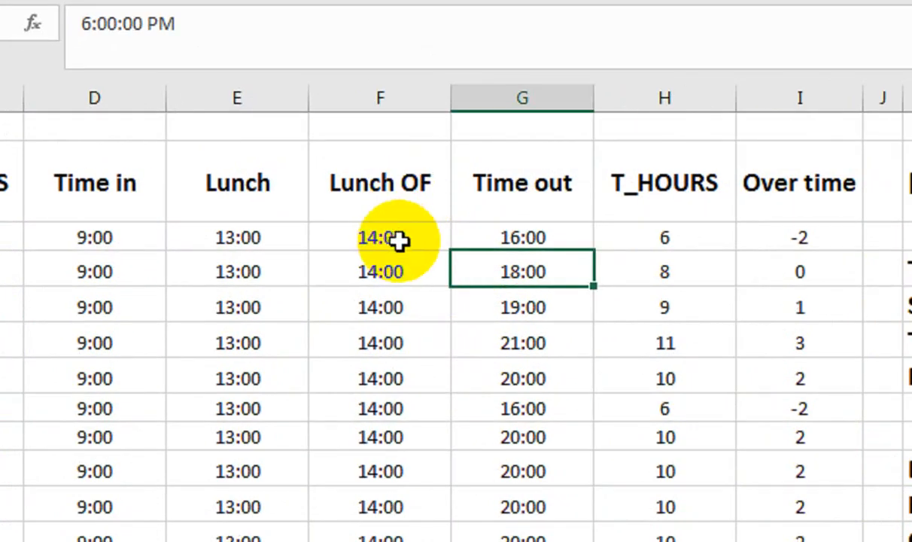